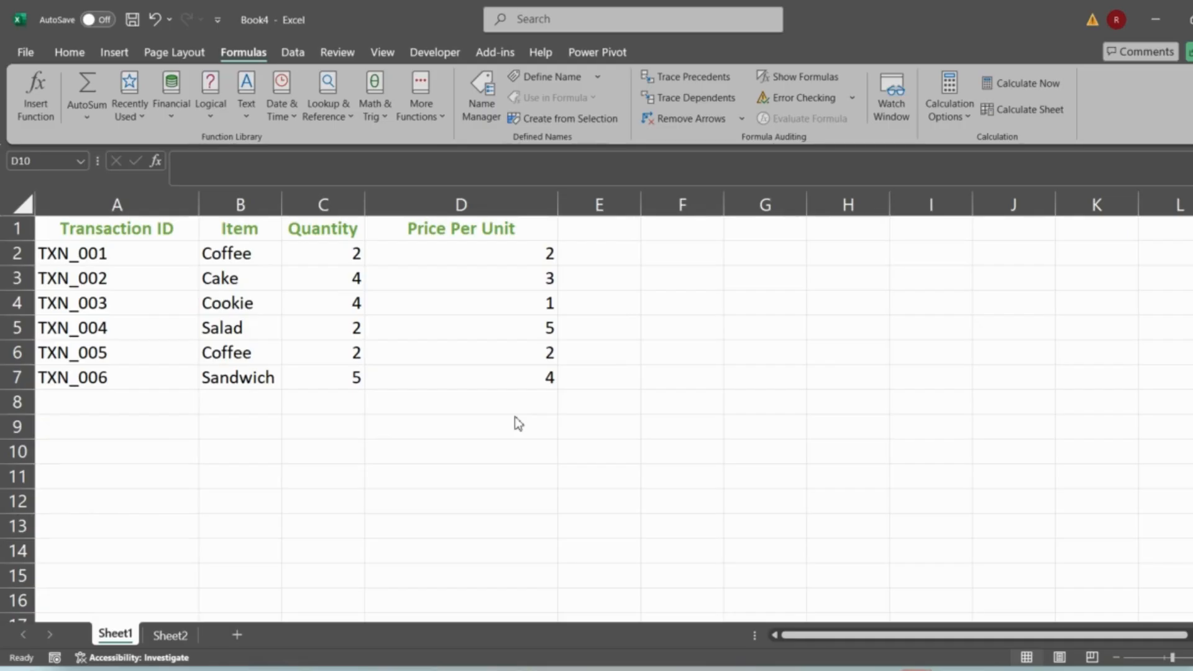
left_click(460, 428)
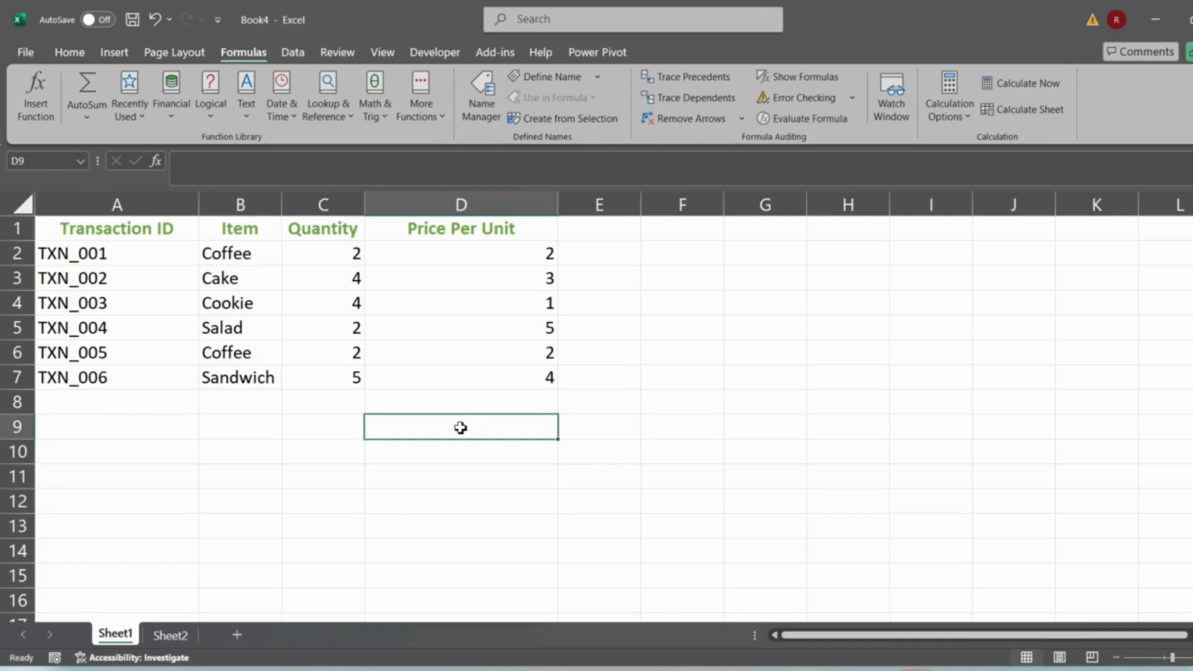
type("=")
left_click(324, 248)
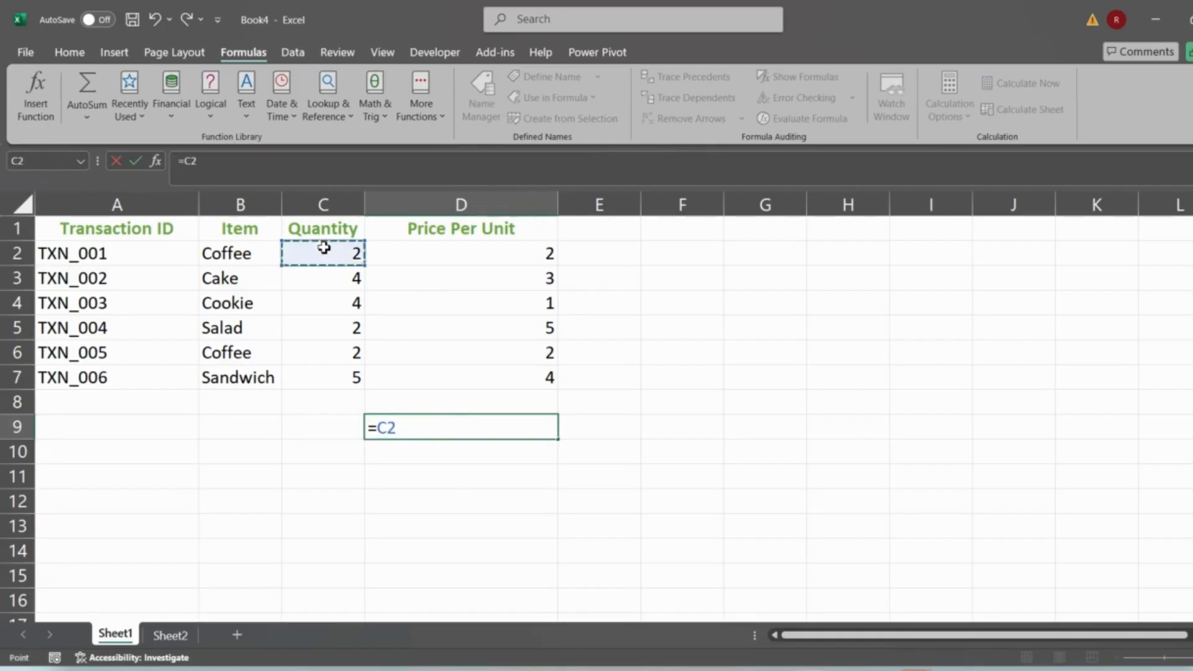
left_click_drag(324, 248, 328, 382)
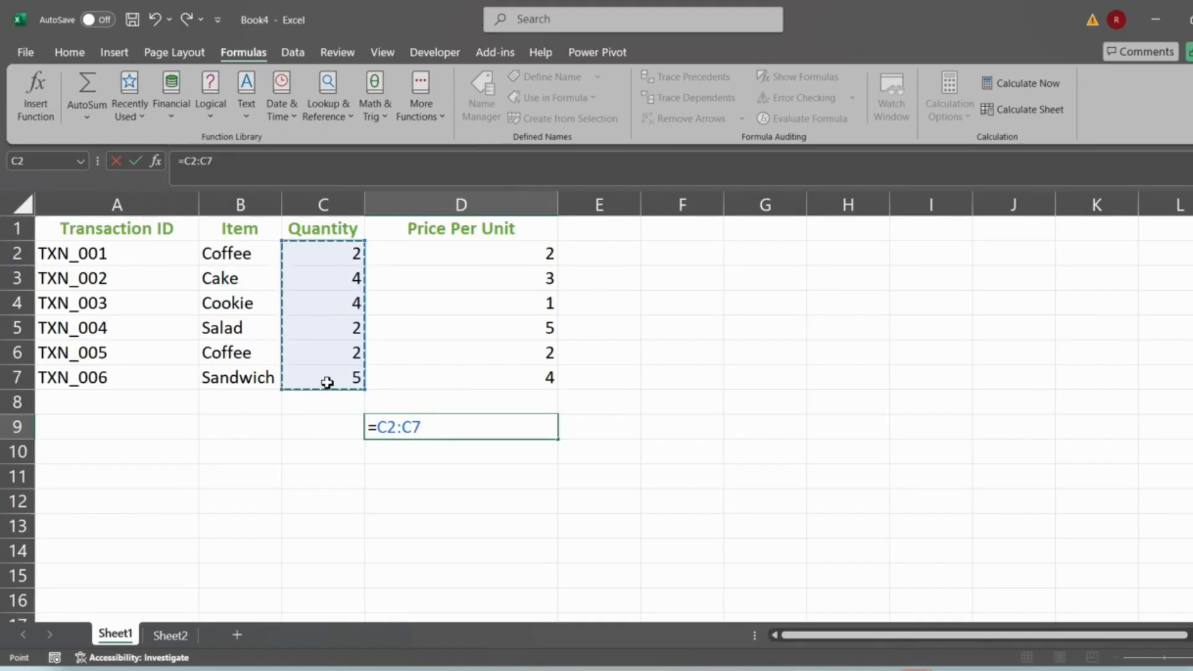
key("Escape")
- Enter a formula in E2 multiplying the quantity in C2 by the price per unit in D2
left_click(598, 256)
type("=")
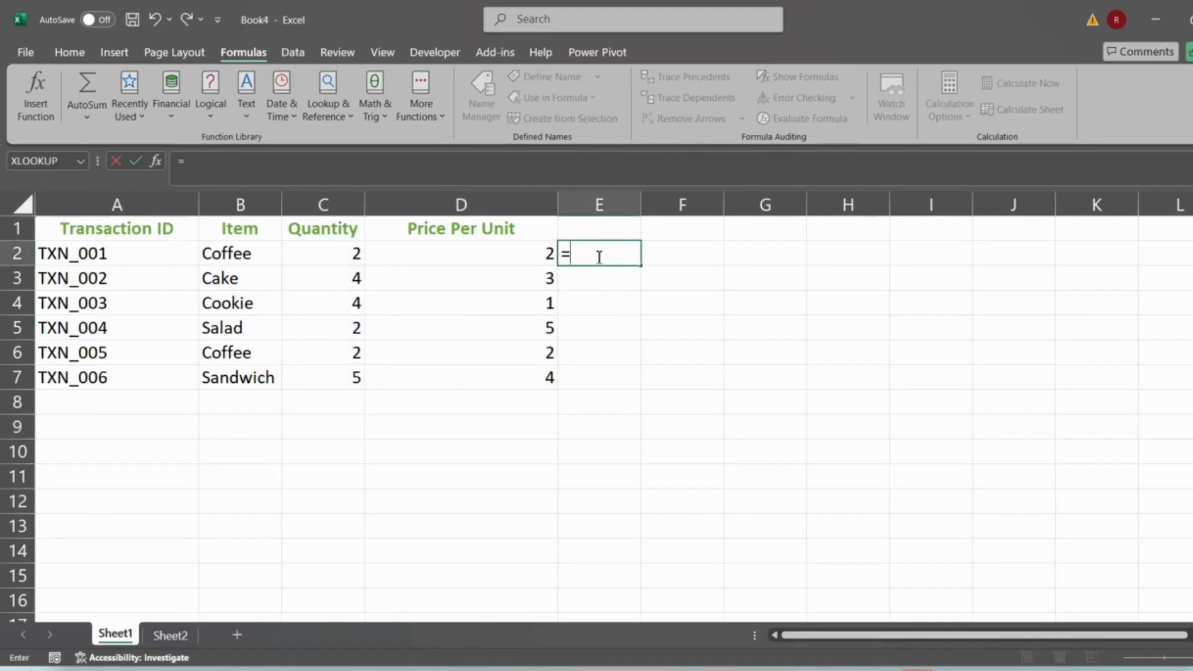
left_click(311, 246)
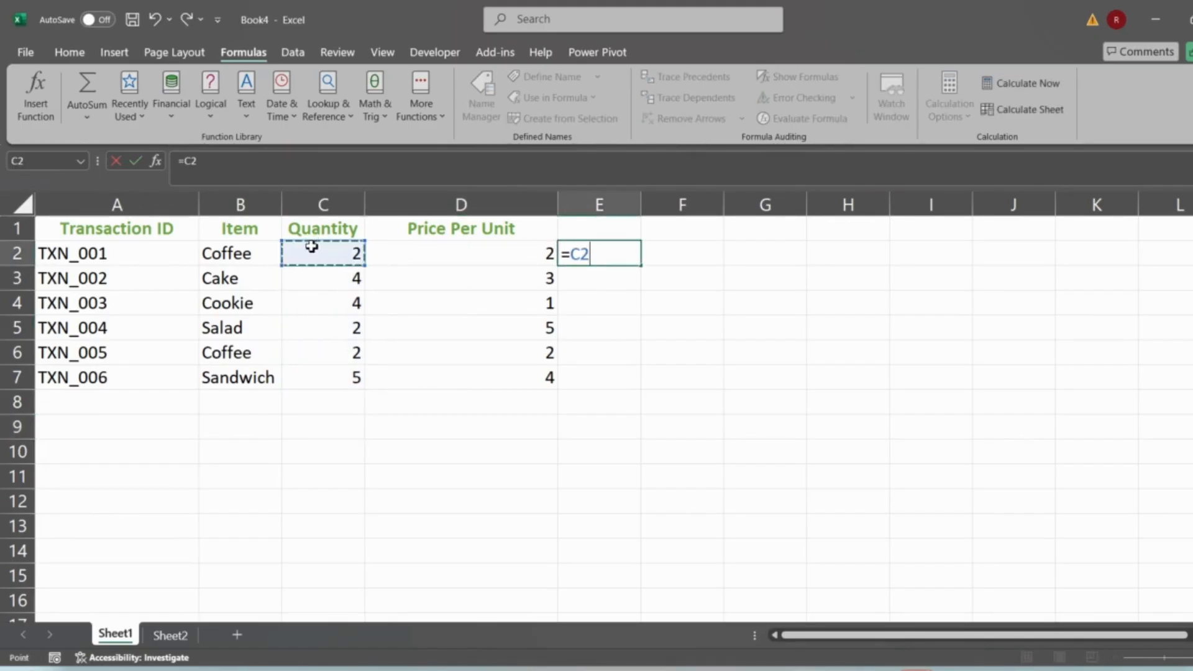
type("*")
left_click(428, 251)
key("Return")
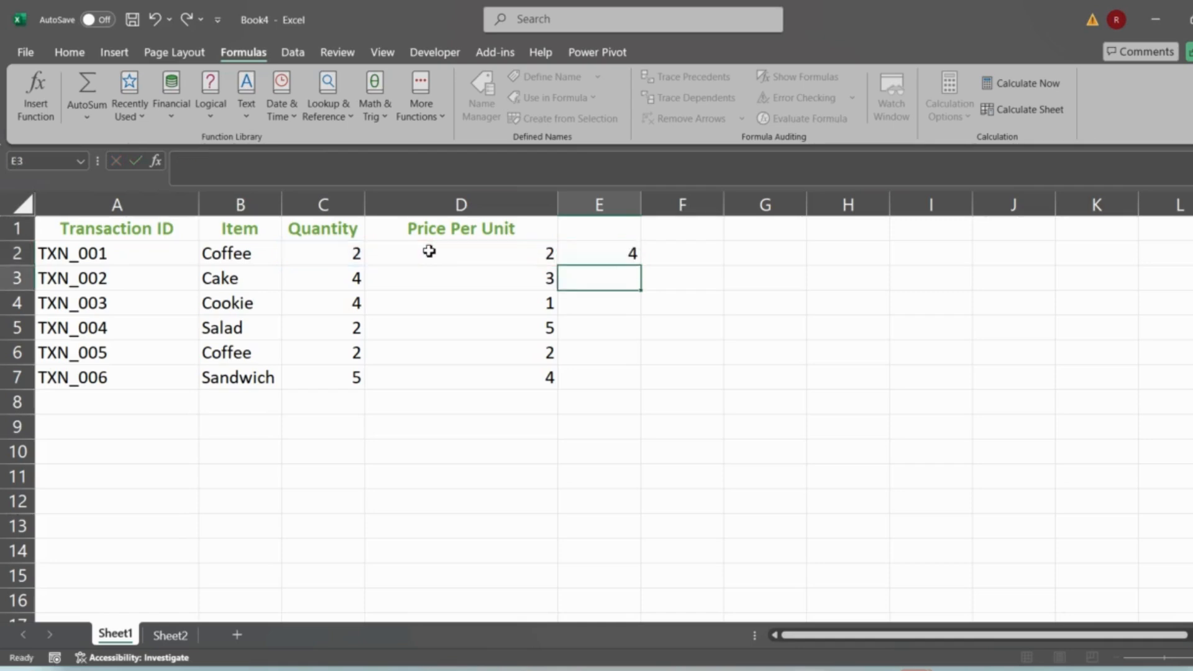
key("Up")
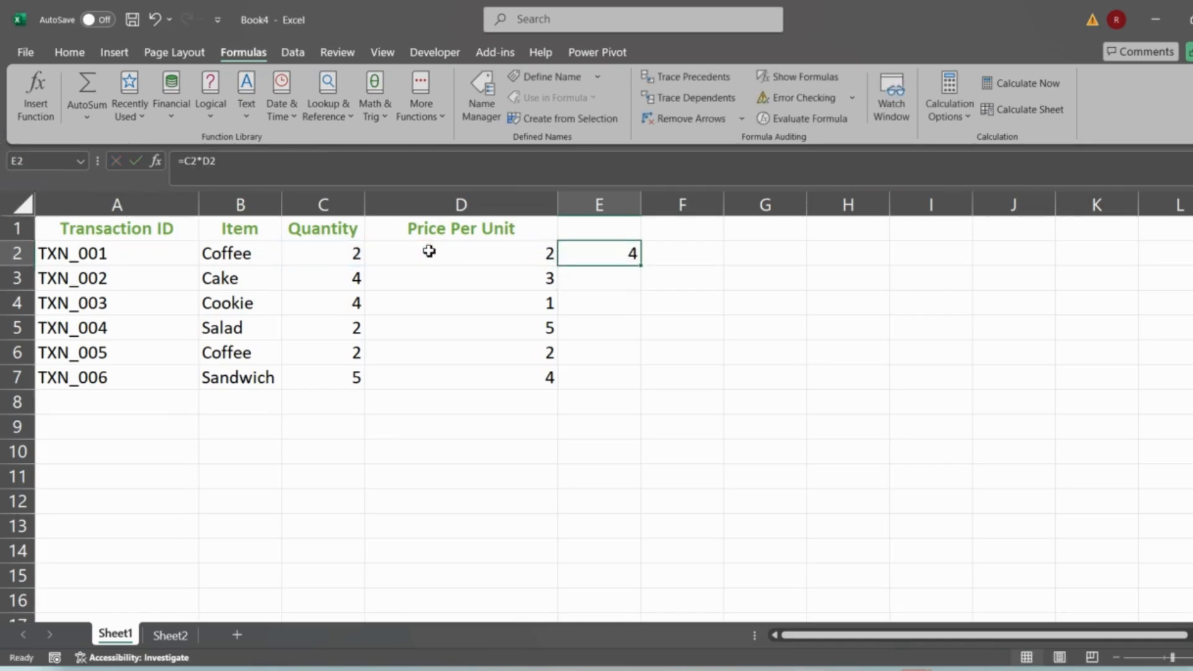
- Enter a formula in D9 referencing the whole Quantity range C2:C7 so it spills down
left_click(479, 431)
type("=")
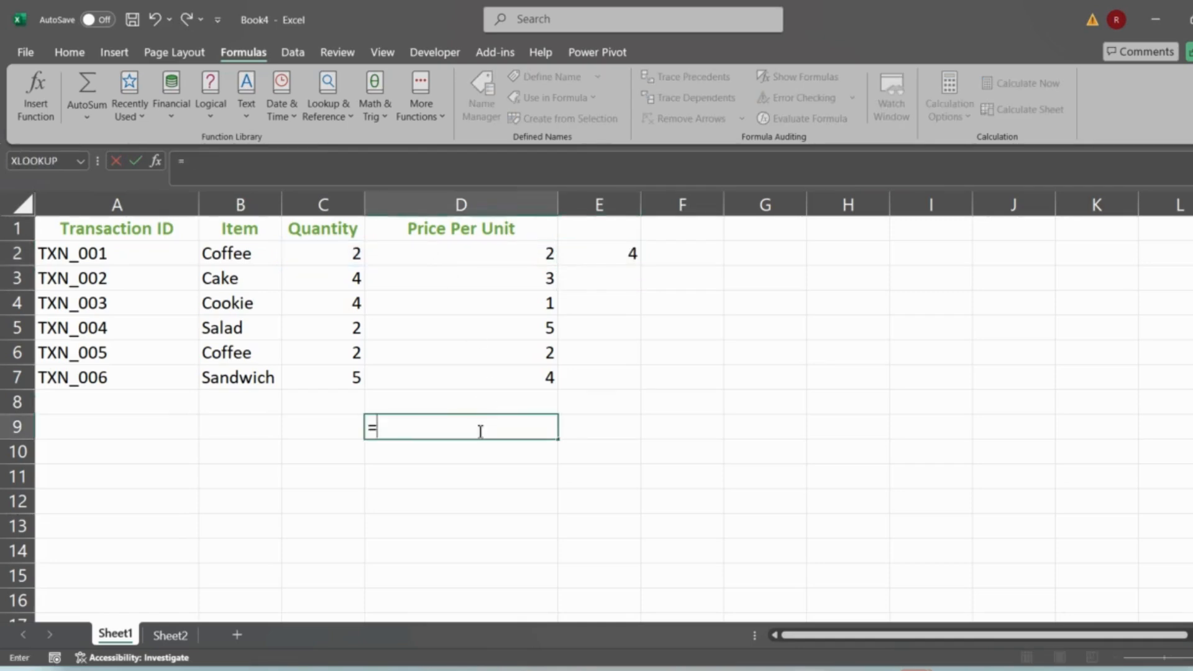
left_click_drag(348, 251, 337, 381)
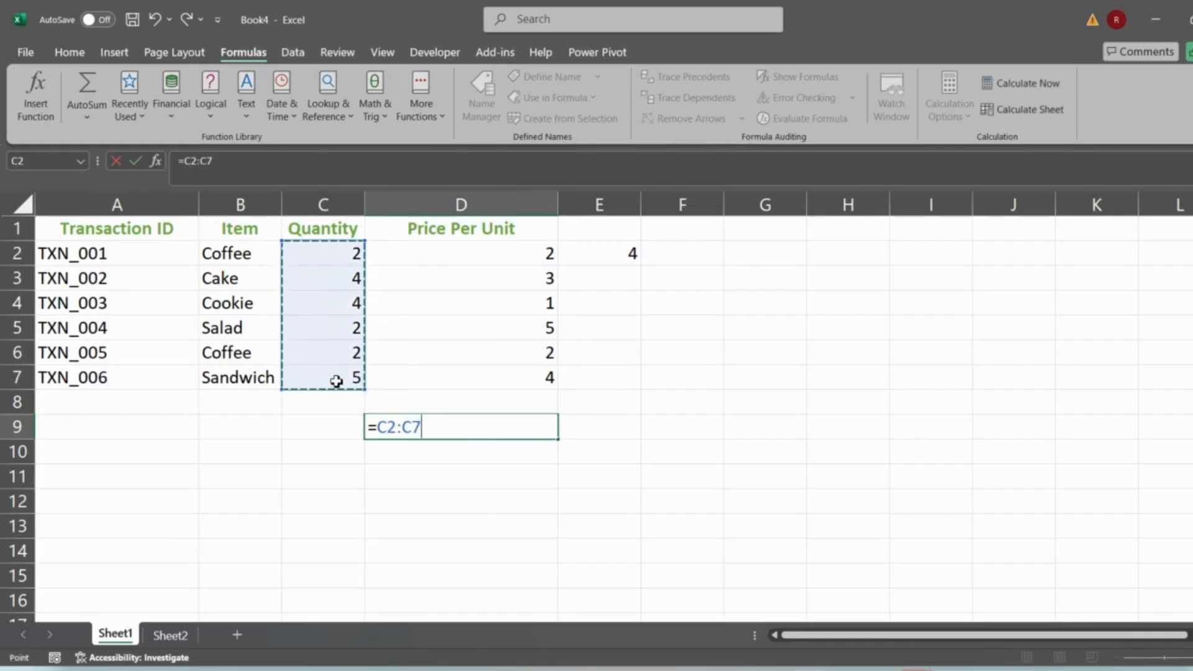
key("Return")
key("Up")
key("ctrl+shift+Down")
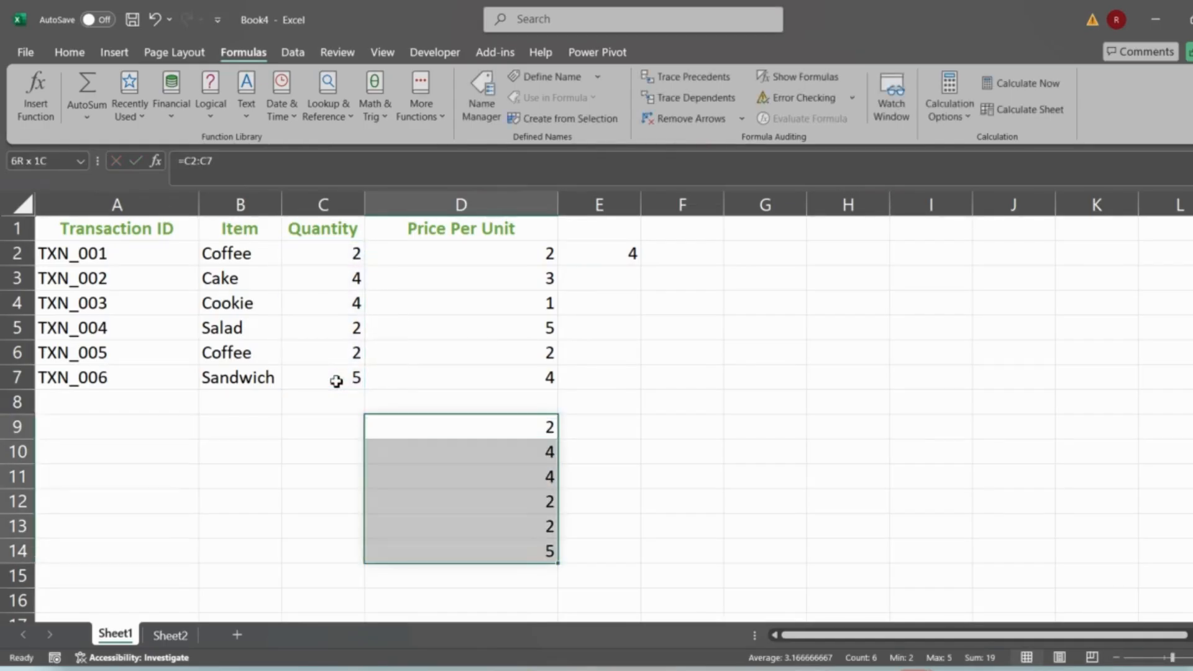
left_click(413, 429)
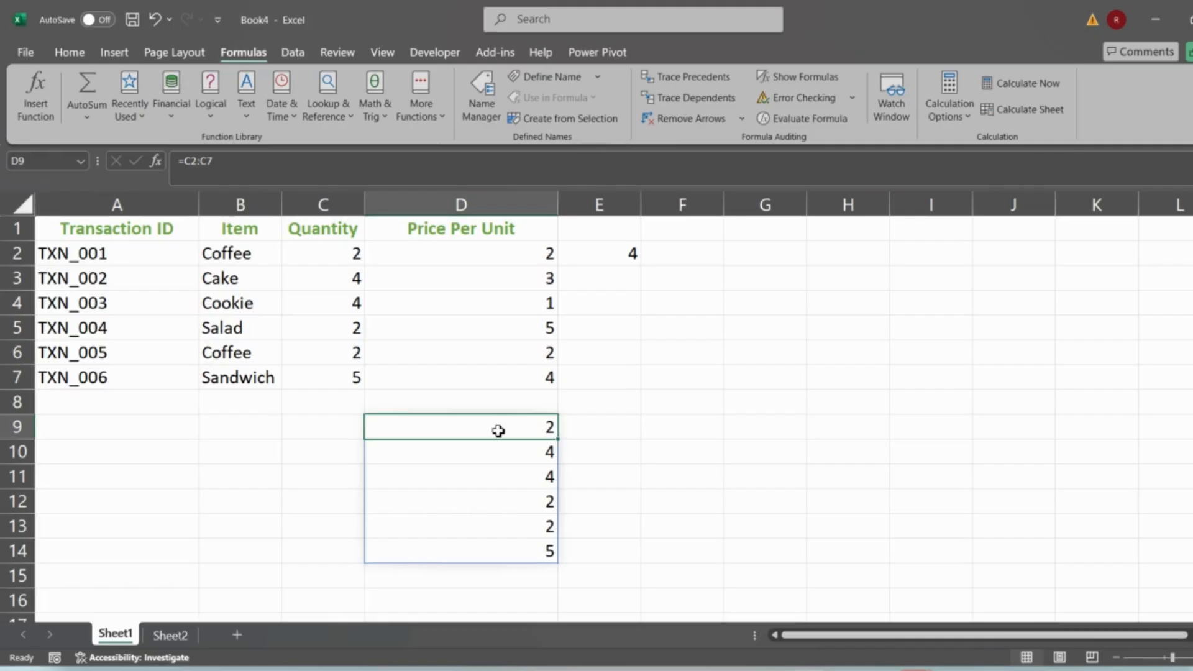
- Copy the E2 formula down through E7 with the fill handle
left_click(592, 245)
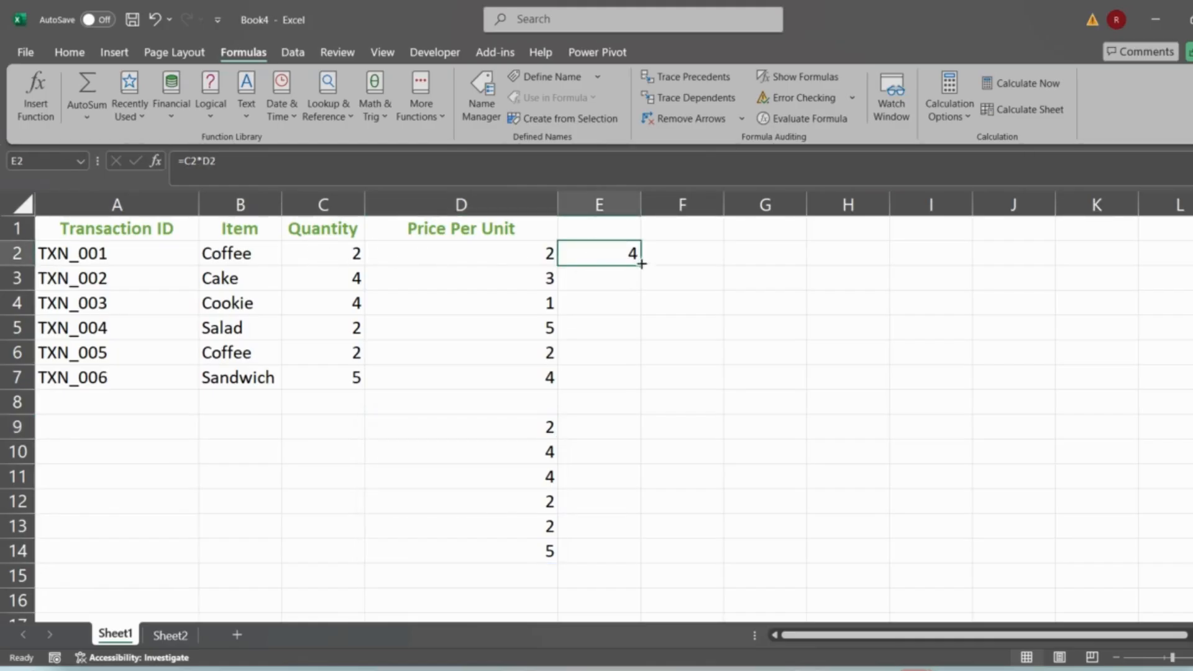
left_click_drag(644, 266, 642, 394)
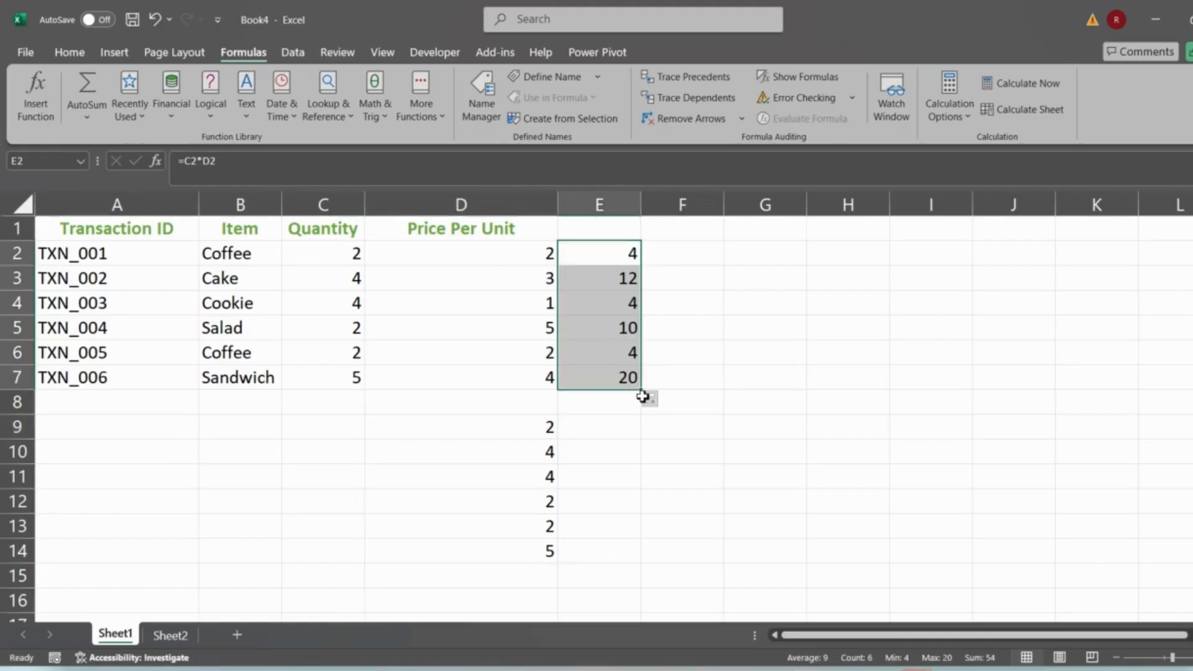
- Enter a spilling formula in F2 multiplying the range C2:C7 by D2:D7
left_click(686, 261)
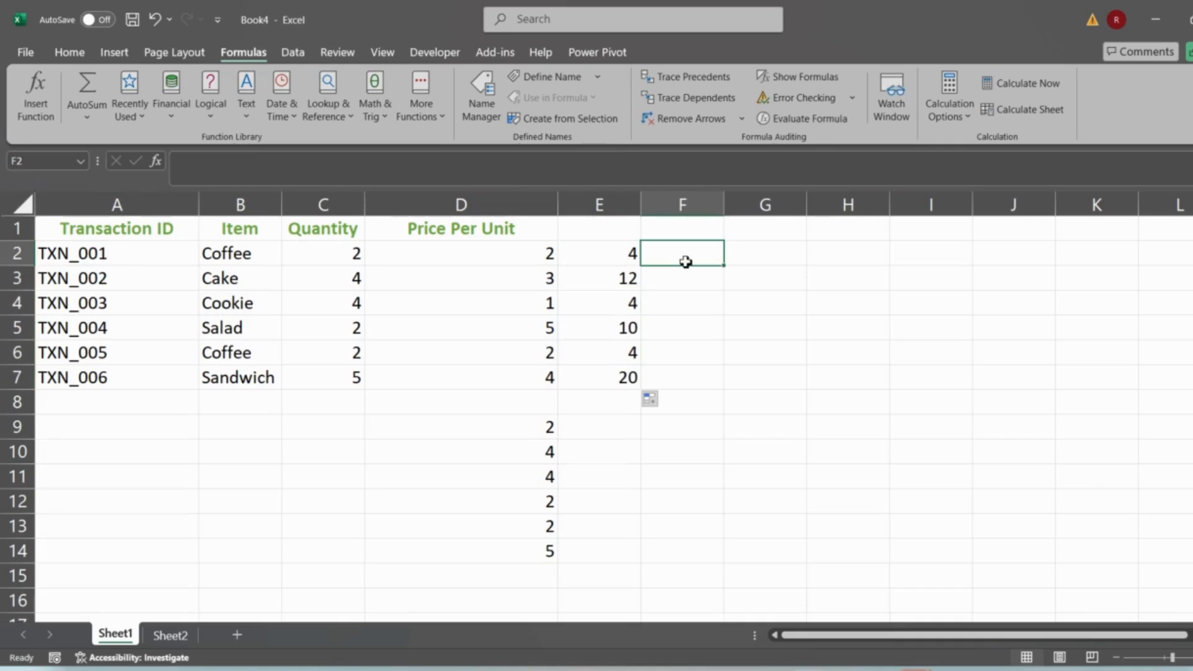
type("=")
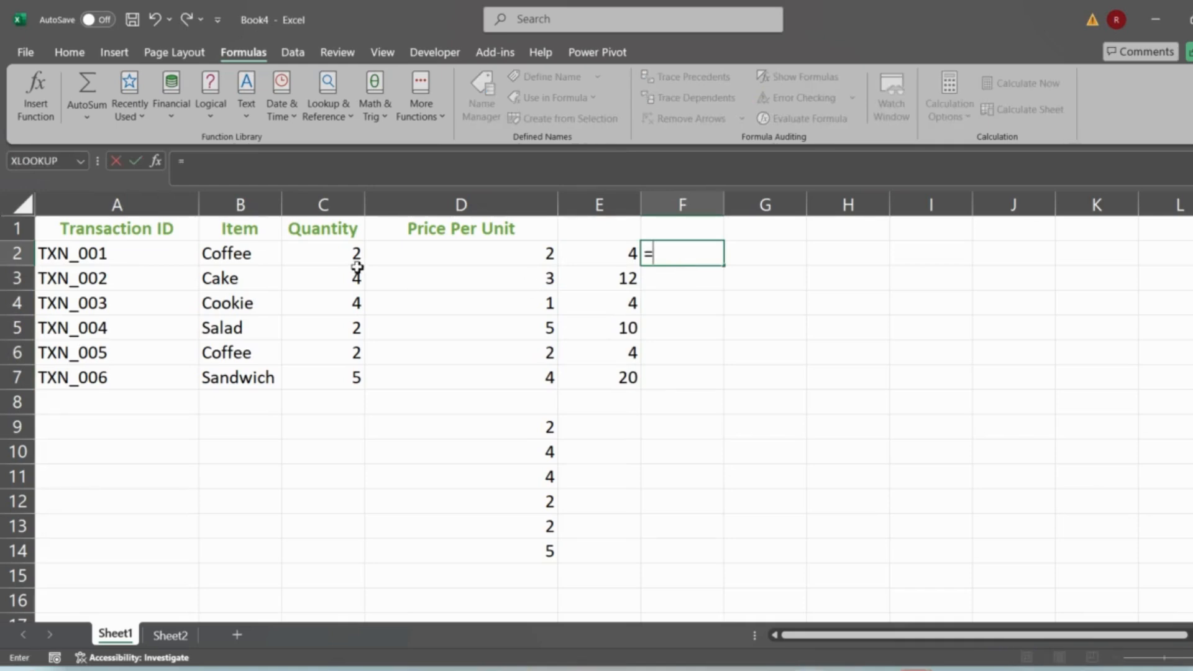
left_click(343, 257)
left_click_drag(342, 257, 330, 370)
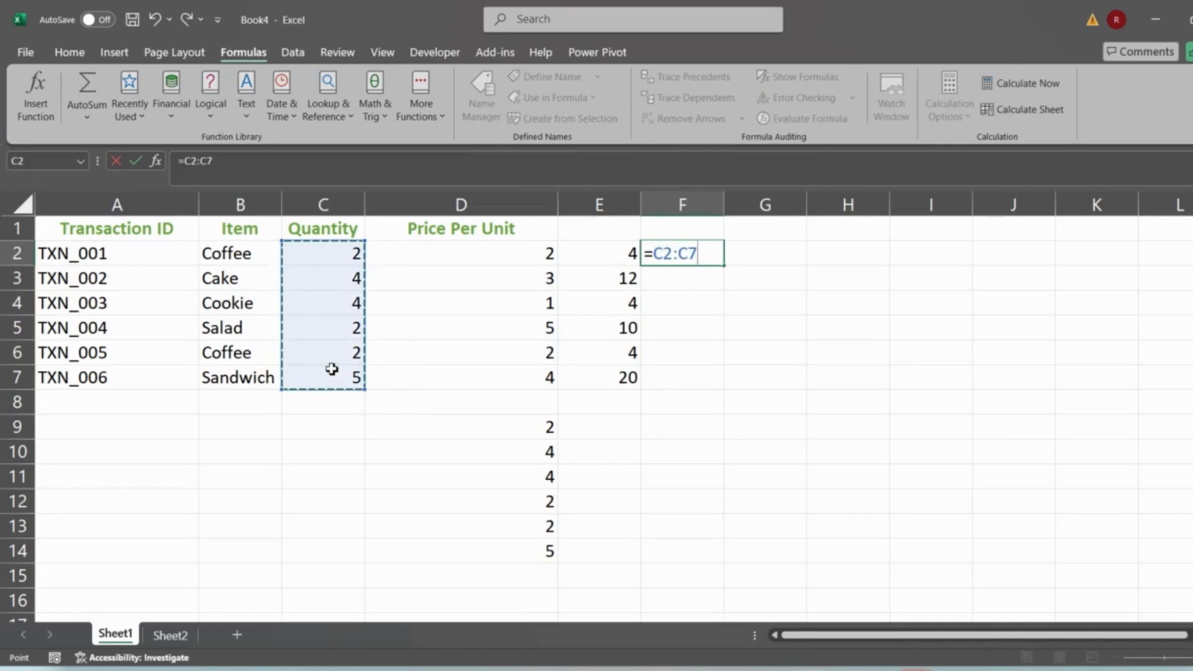
type("*")
left_click_drag(470, 259, 476, 381)
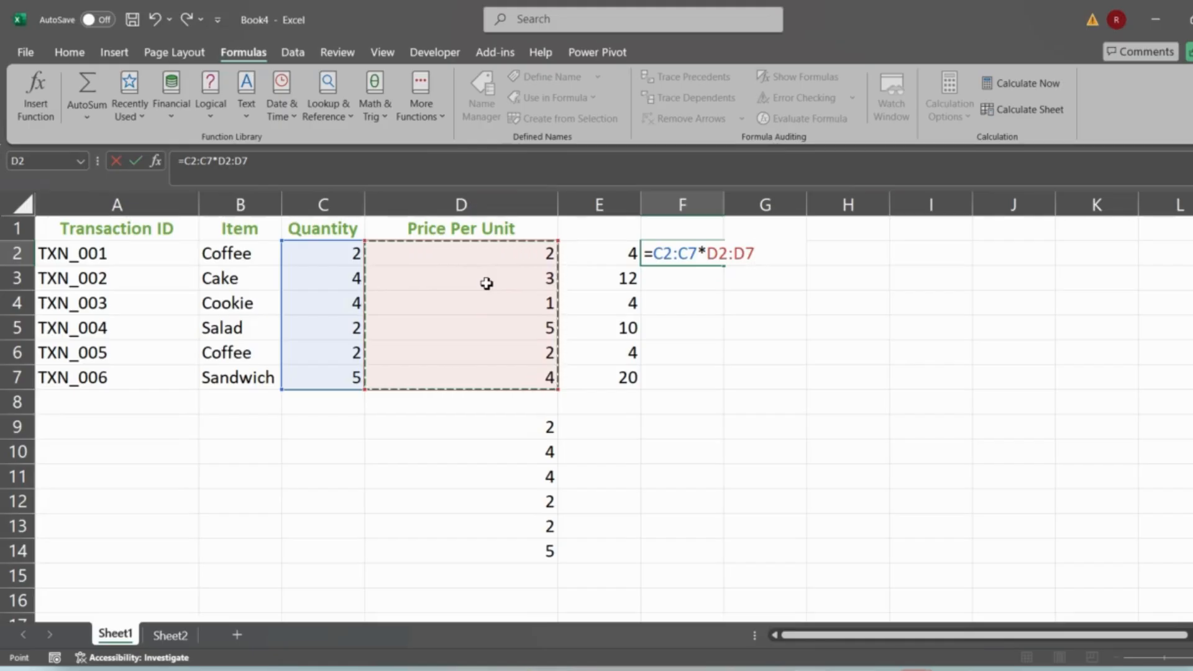
key("Return")
- Compare the E and F results against the quantity and price cells row by row
key("Up")
key("Left")
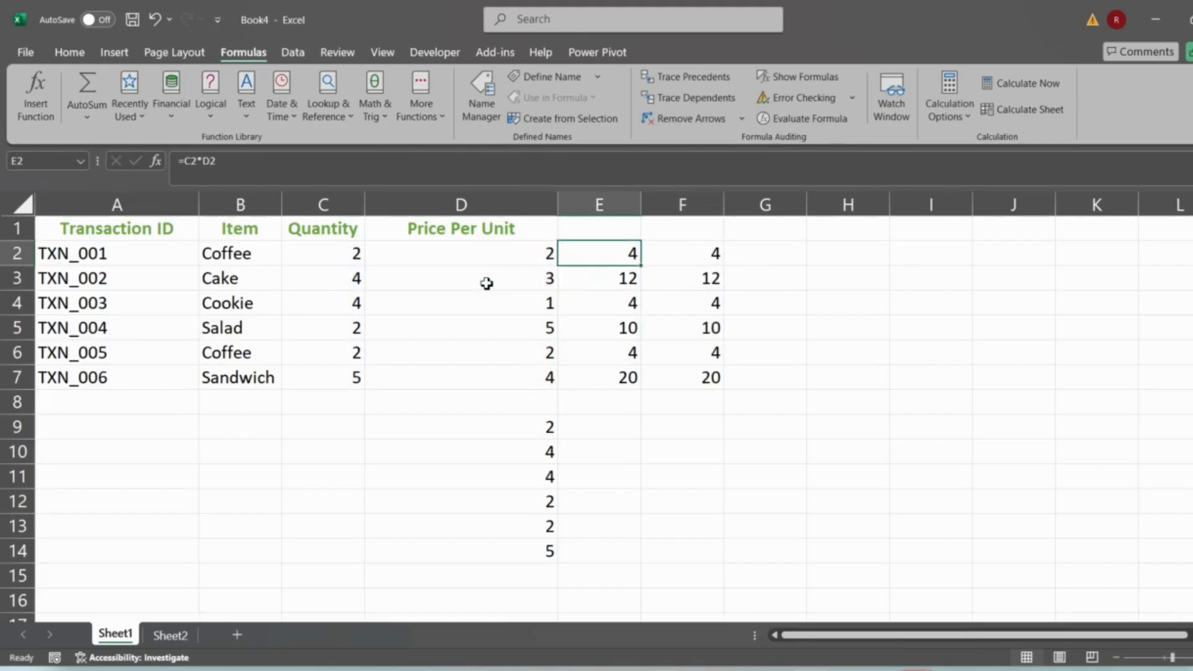
key("ctrl+shift+Down")
key("shift+Right")
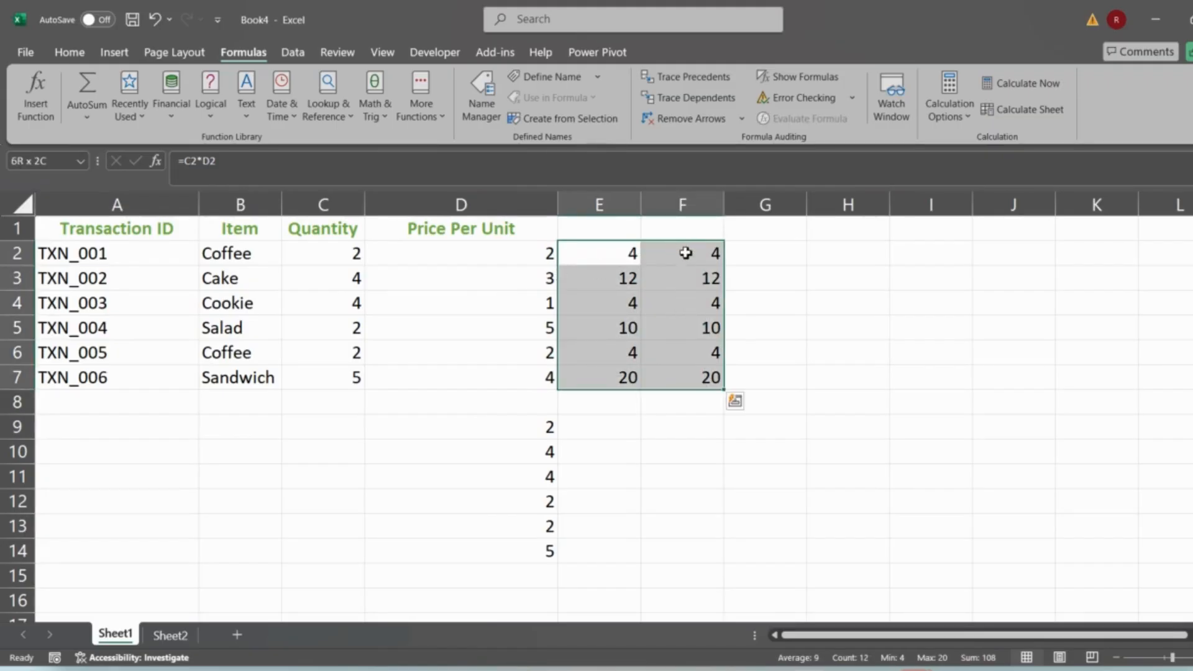
left_click(685, 252)
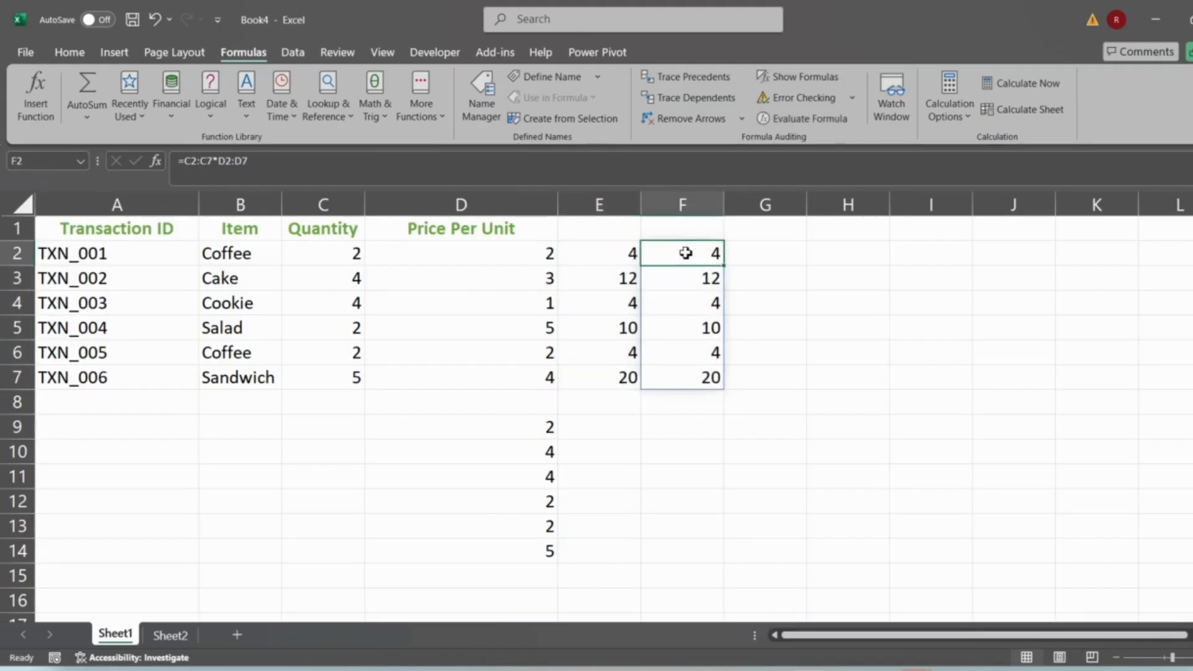
left_click(325, 255)
left_click(459, 252)
left_click(336, 278)
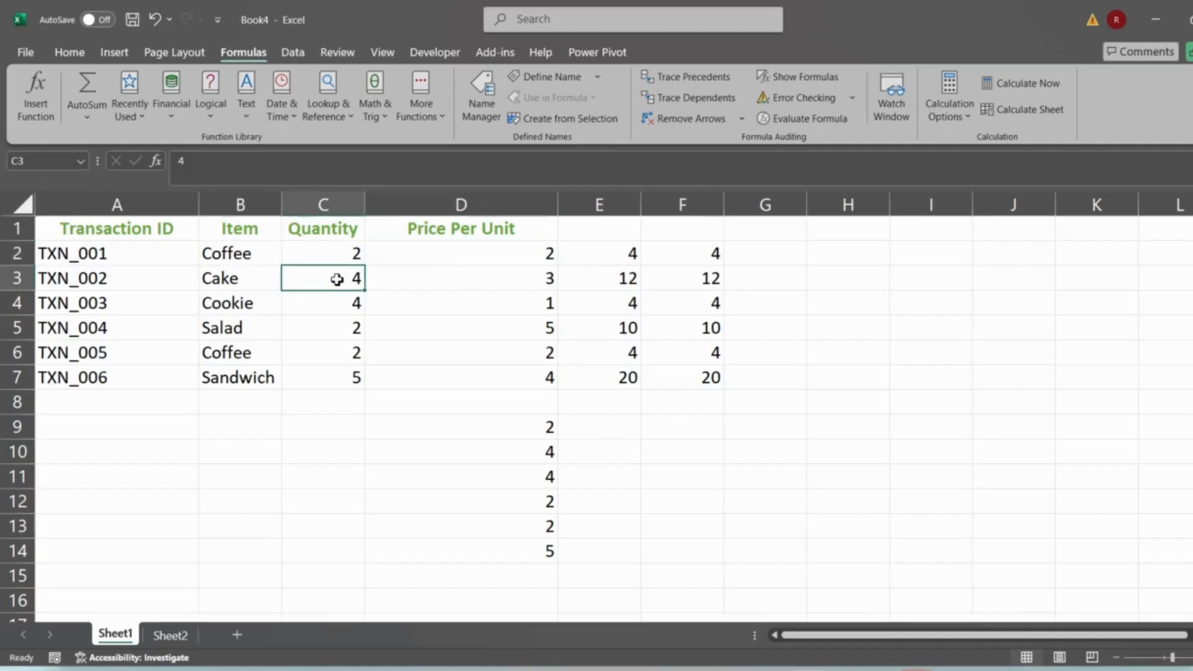
left_click(447, 286)
left_click(334, 310)
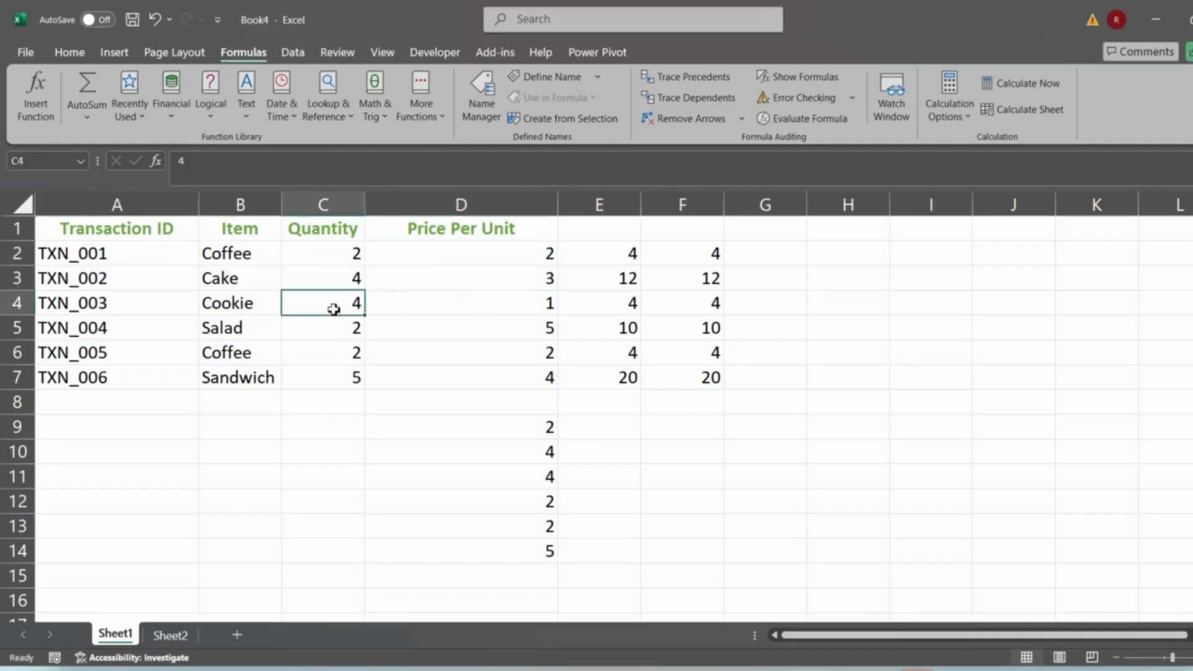
left_click(478, 312)
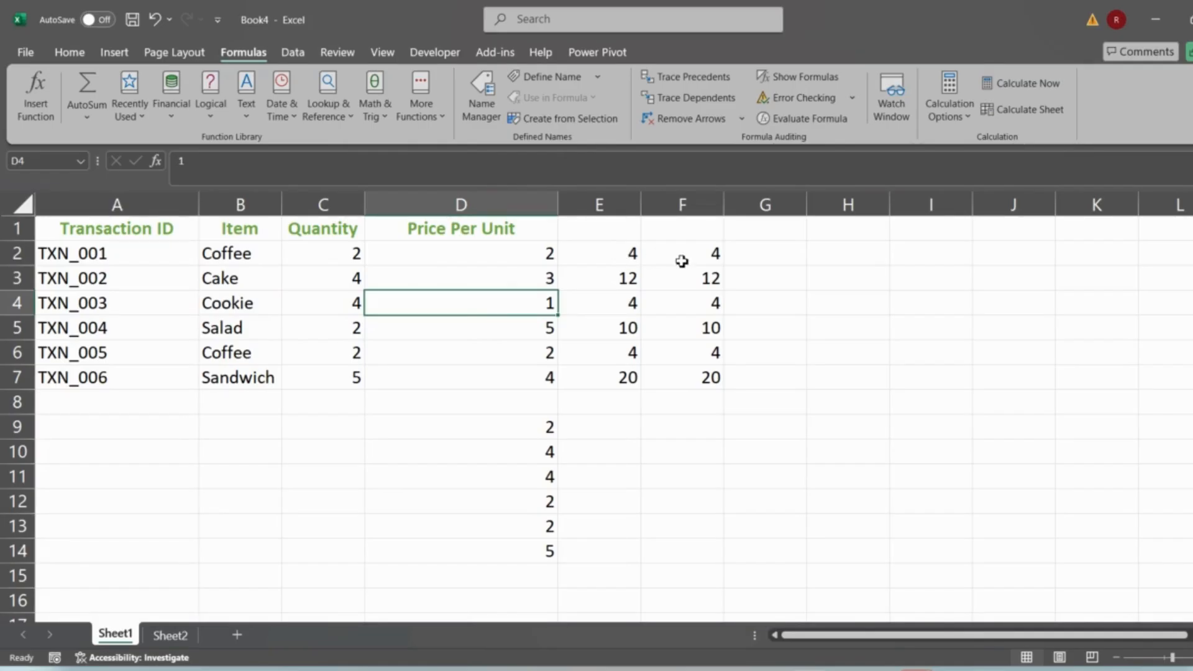
- Enter a formula in G2 adding 10 to the quantity in C2
left_click(762, 250)
type("=")
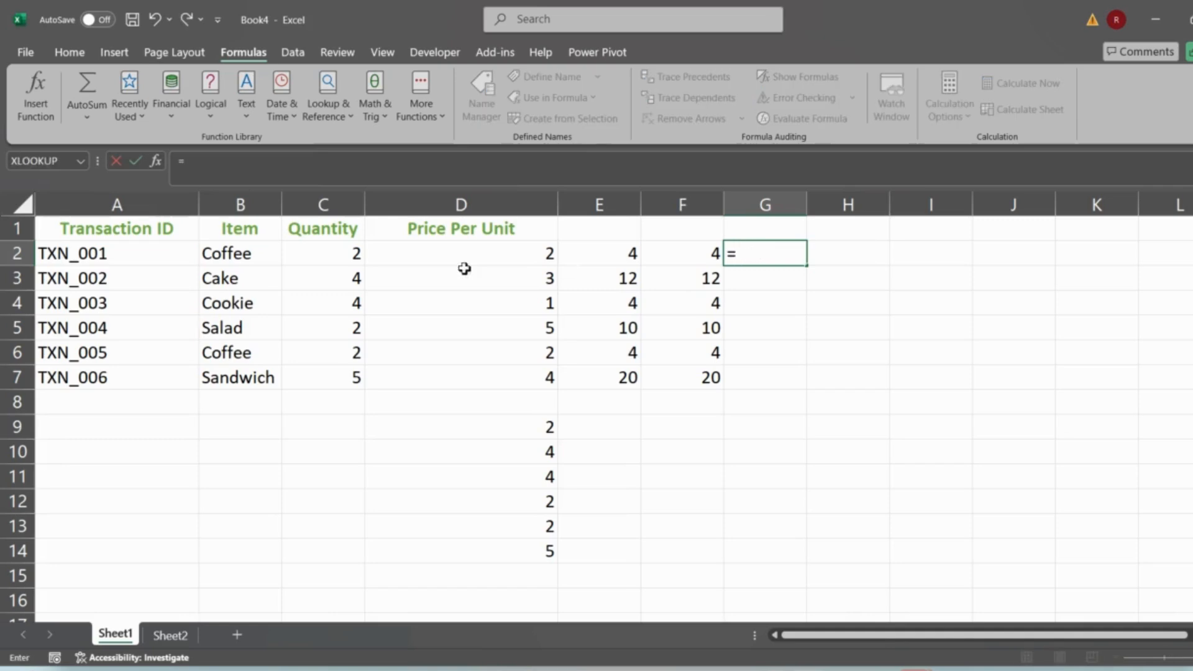
left_click(352, 250)
type("+1-")
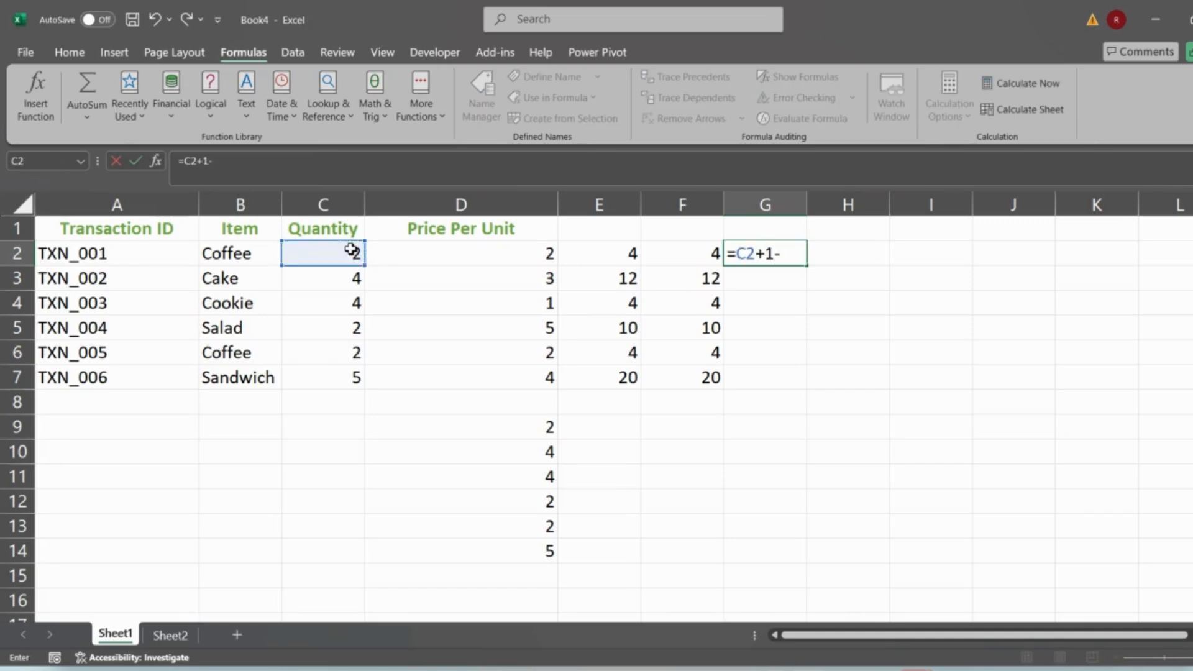
key("Return")
key("Return")
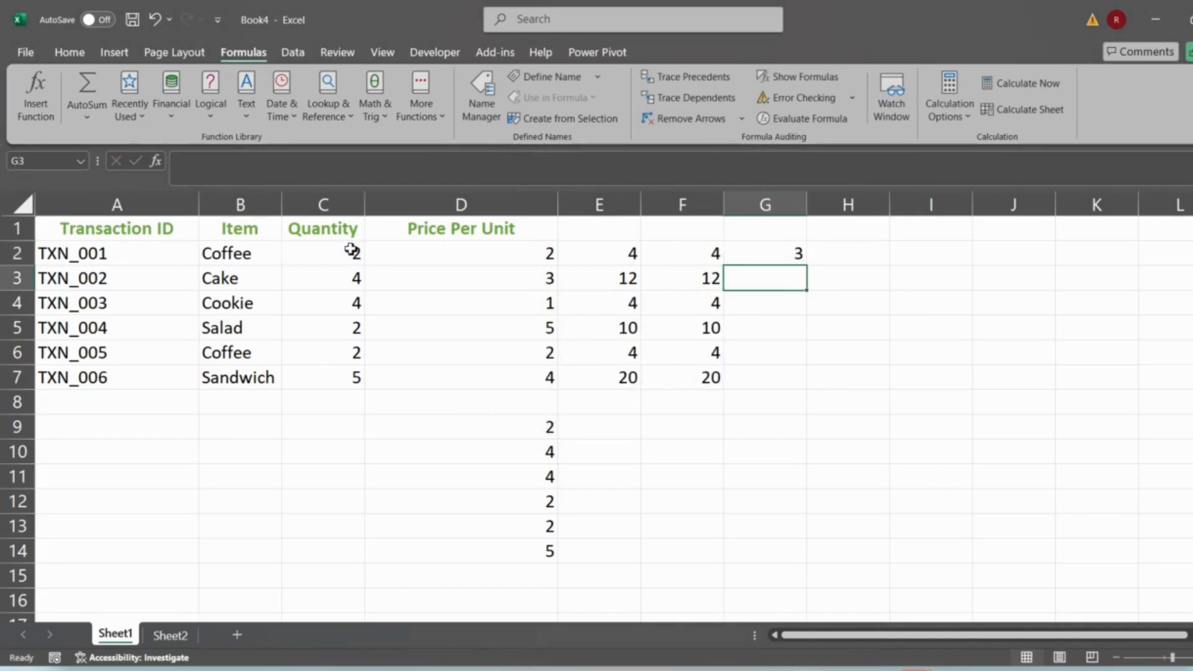
key("Up")
left_click(237, 167)
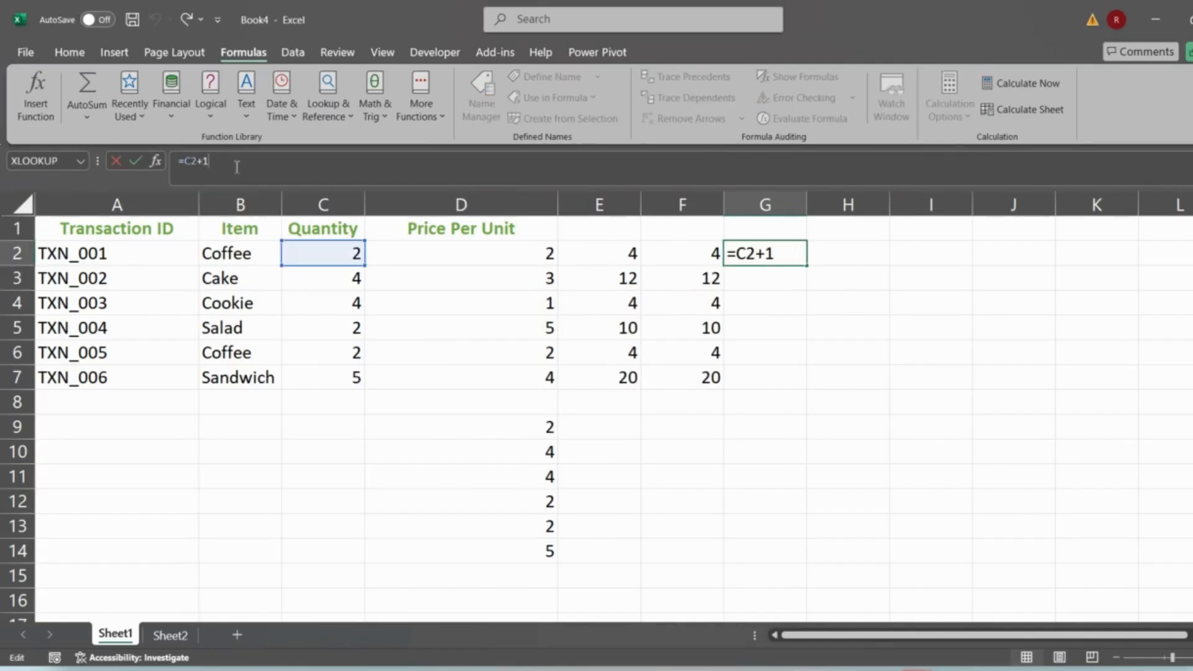
type("0")
key("Return")
- Fill the G2 formula down through G7
key("Up")
key("ctrl+shift+Down")
key("ctrl+shift+Up")
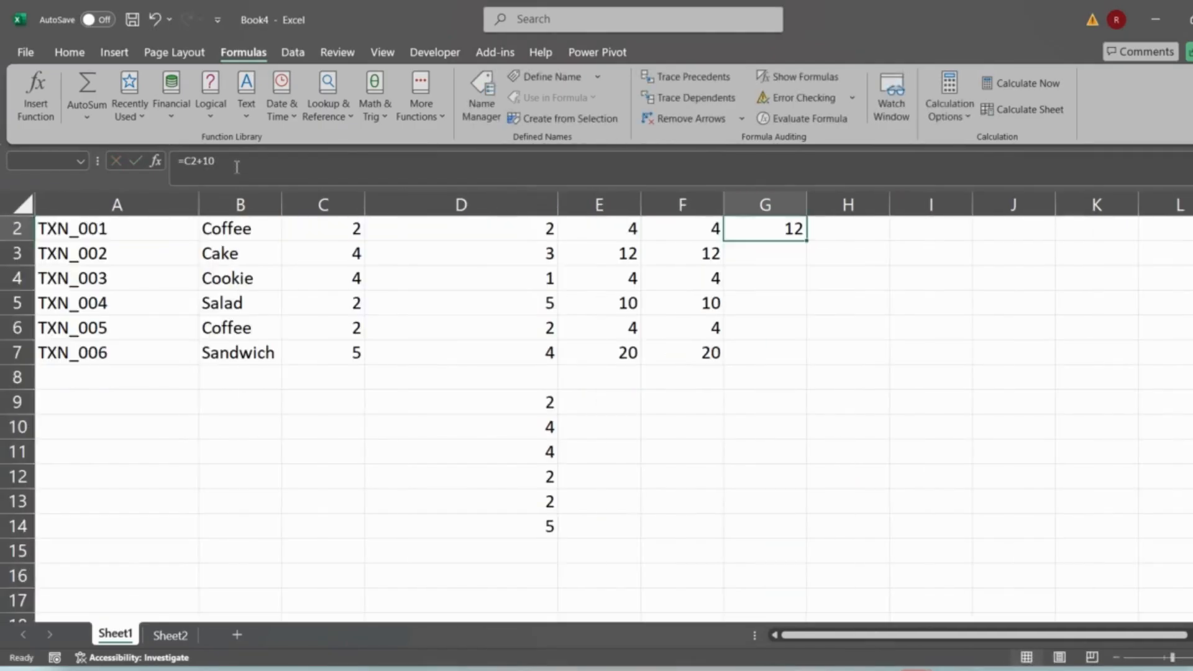
double_click(807, 241)
- Enter a spilling formula in H2 adding 10 to the range C2:C7, and select its spilled results
scroll(826, 248, "up", 1)
left_click(843, 252)
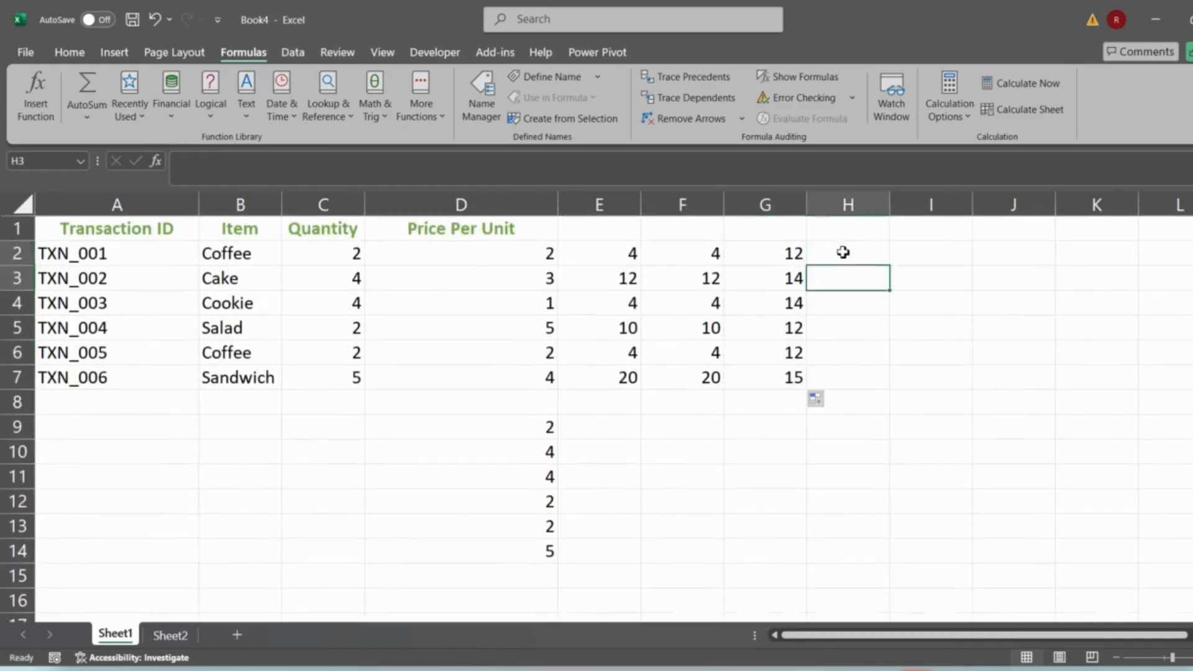
type("=")
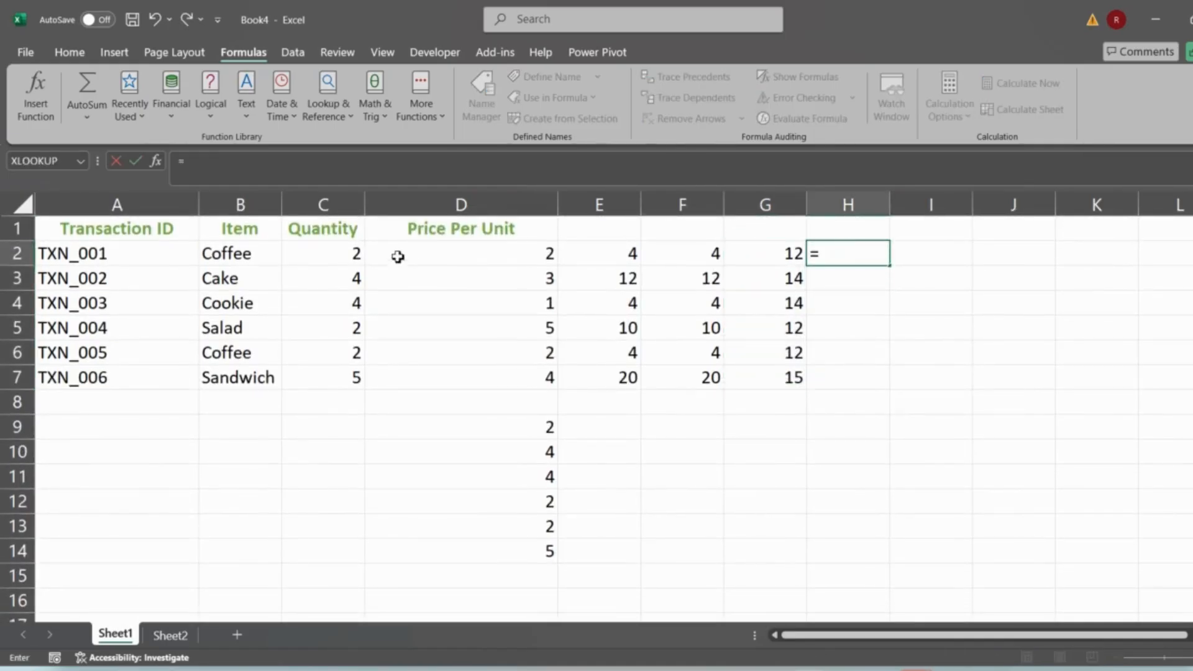
left_click(344, 255)
left_click_drag(343, 255, 339, 374)
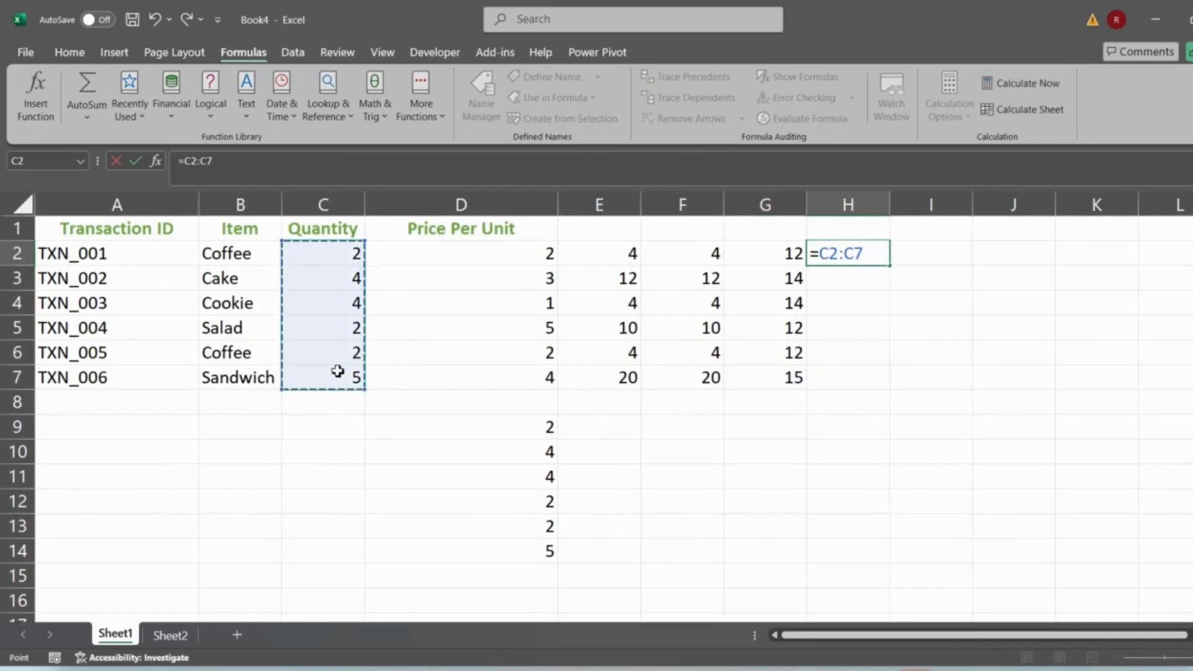
type("+1-")
key("BackSpace")
type("0")
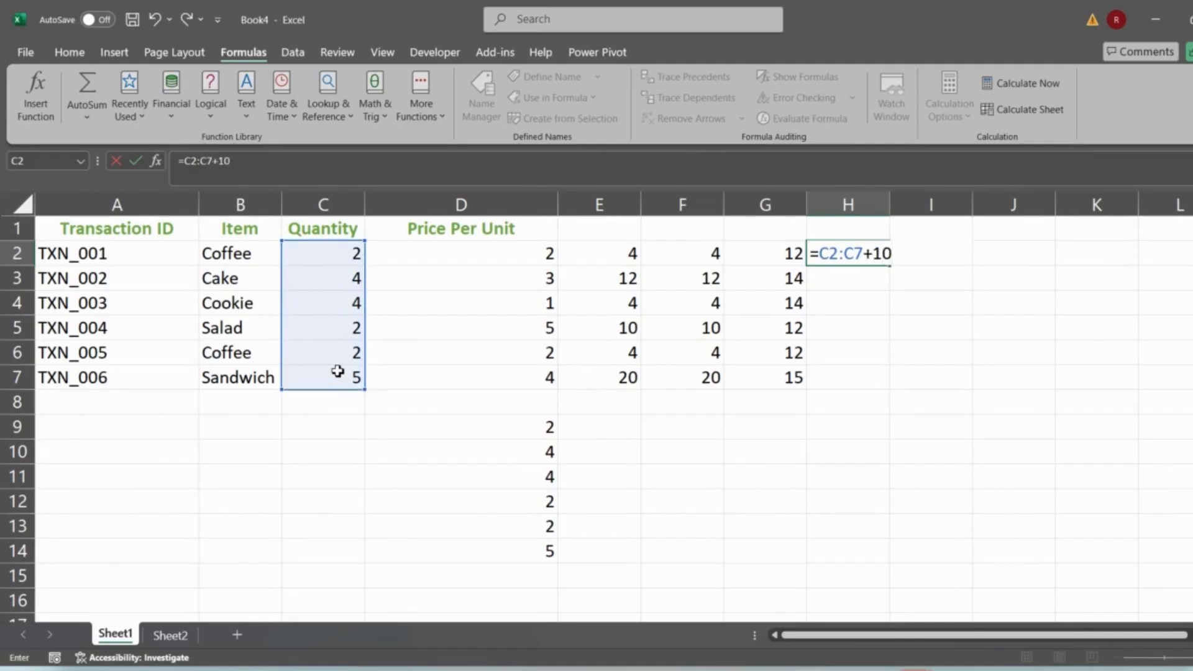
key("Return")
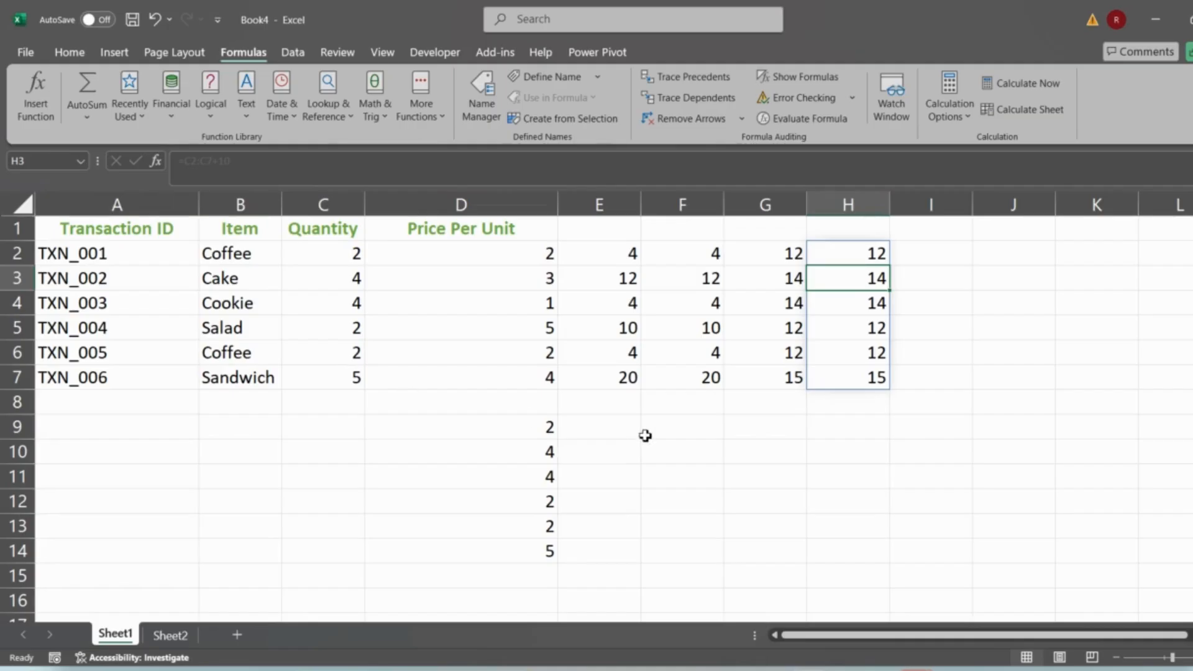
left_click(865, 247)
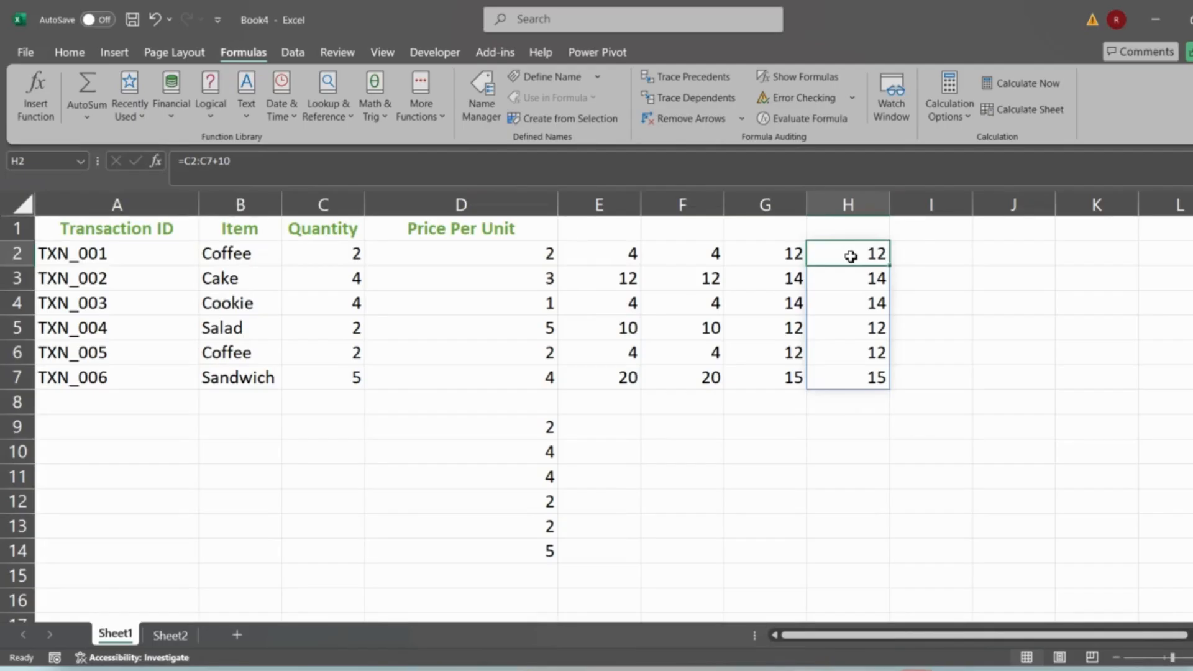
left_click_drag(834, 256, 827, 372)
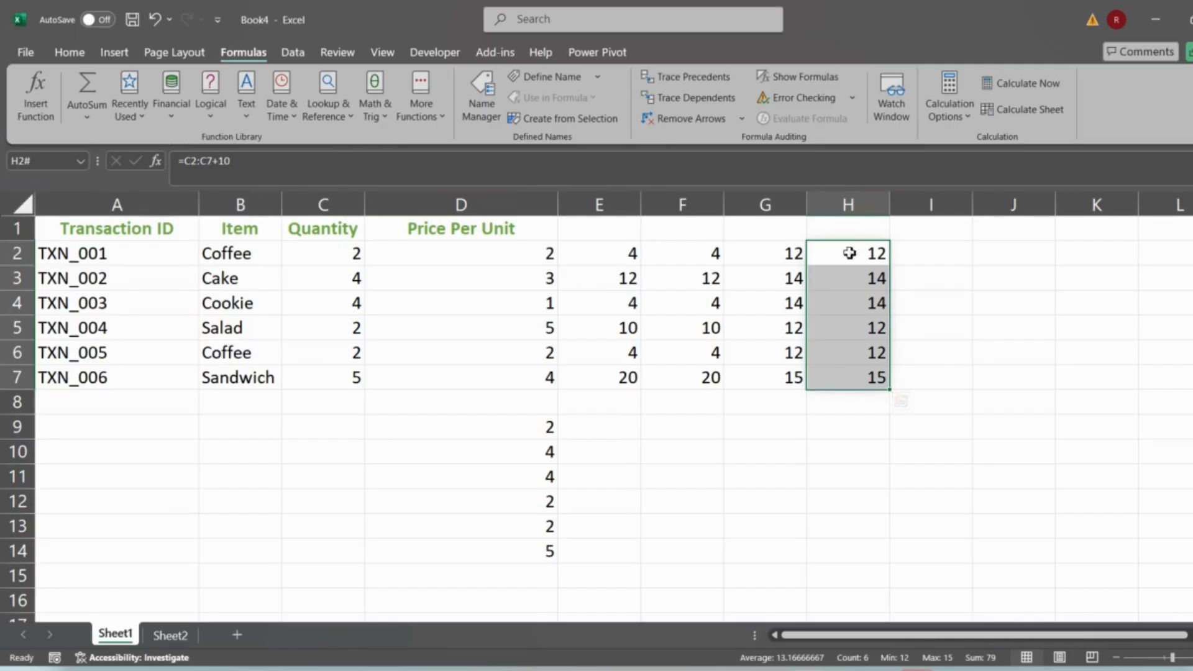
- Enter 10 in H4, inside the spill range of the H2 formula
left_click(858, 297)
type("10")
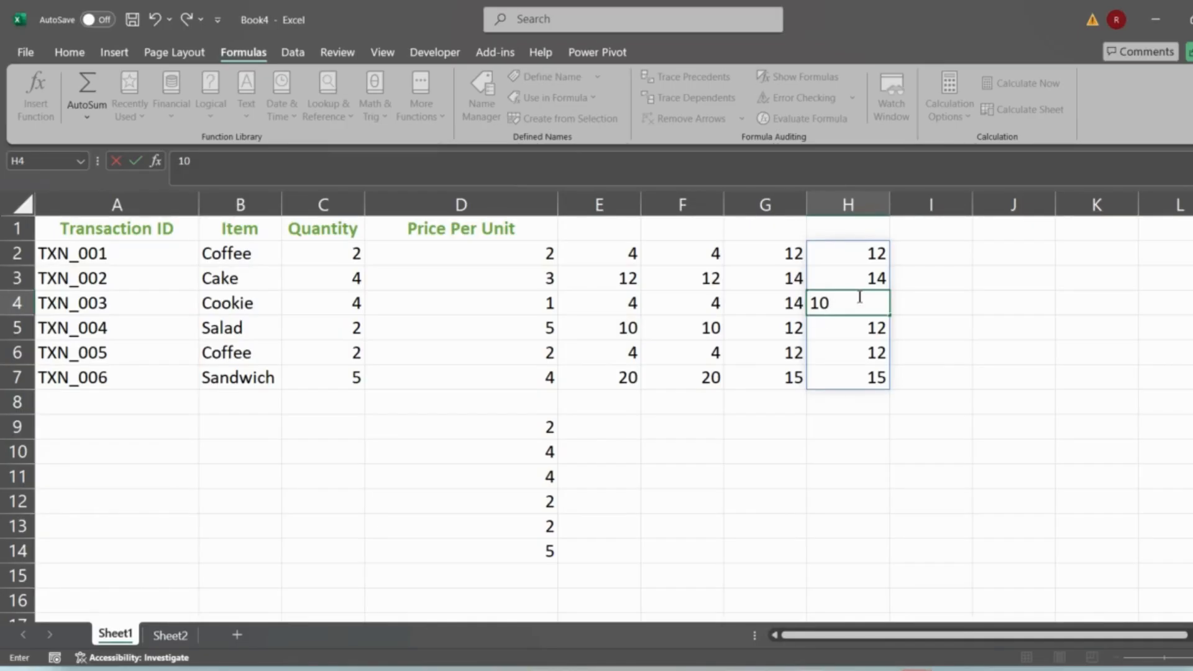
key("Return")
key("Up")
key("Up")
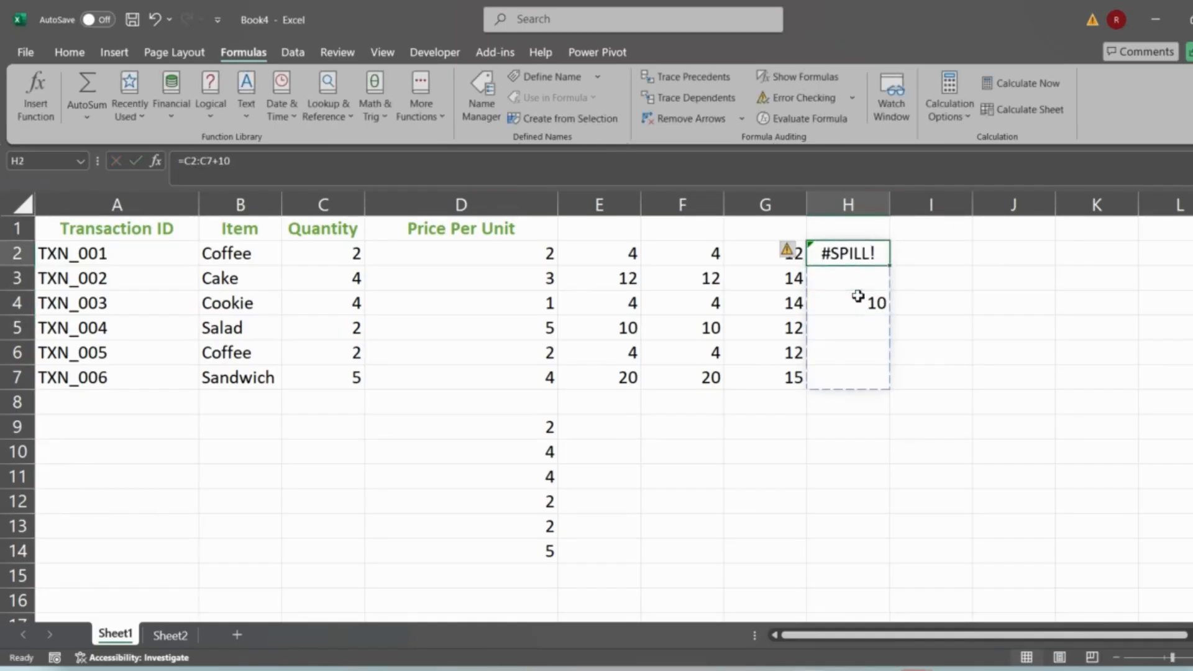
- Examine the blocked spill range below H2 by selecting its cells
key("shift+Down")
key("shift+Down")
key("shift+Down")
key("shift+Down")
key("shift+Down")
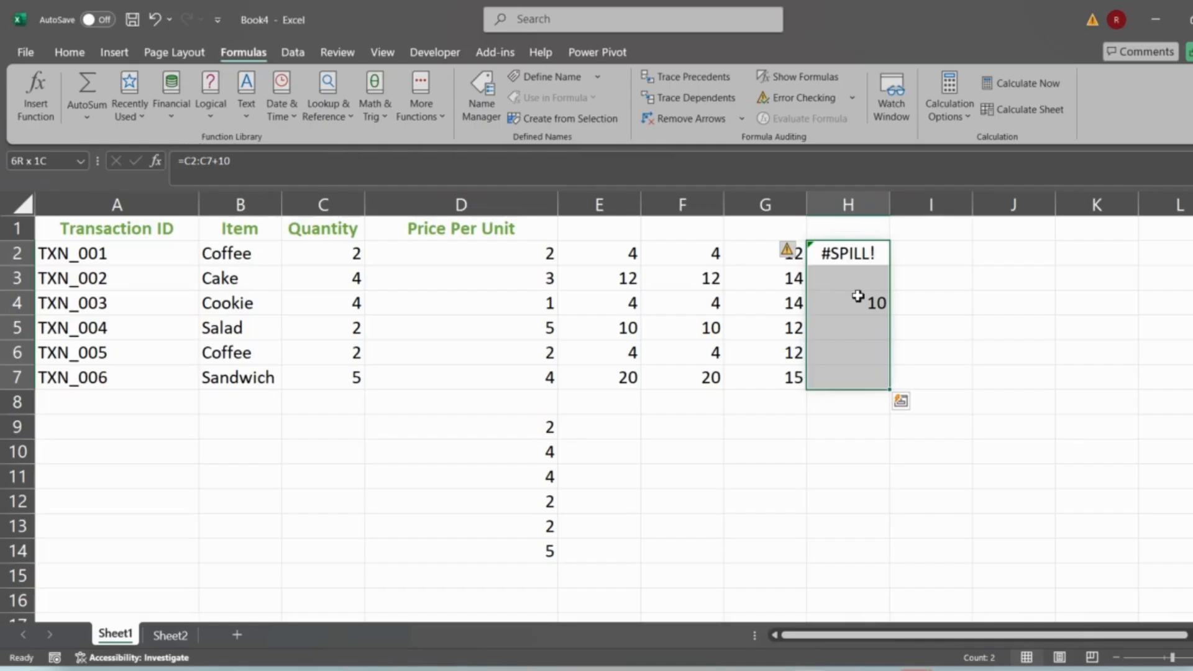
left_click(865, 300)
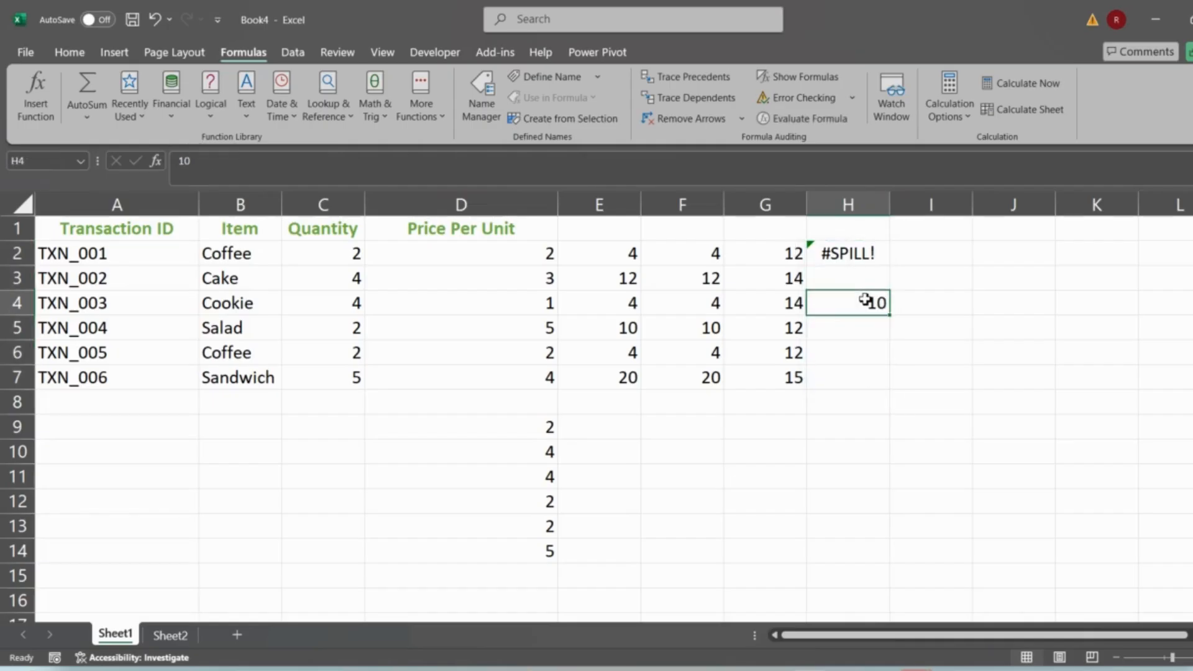
left_click(866, 253)
key("shift+Down")
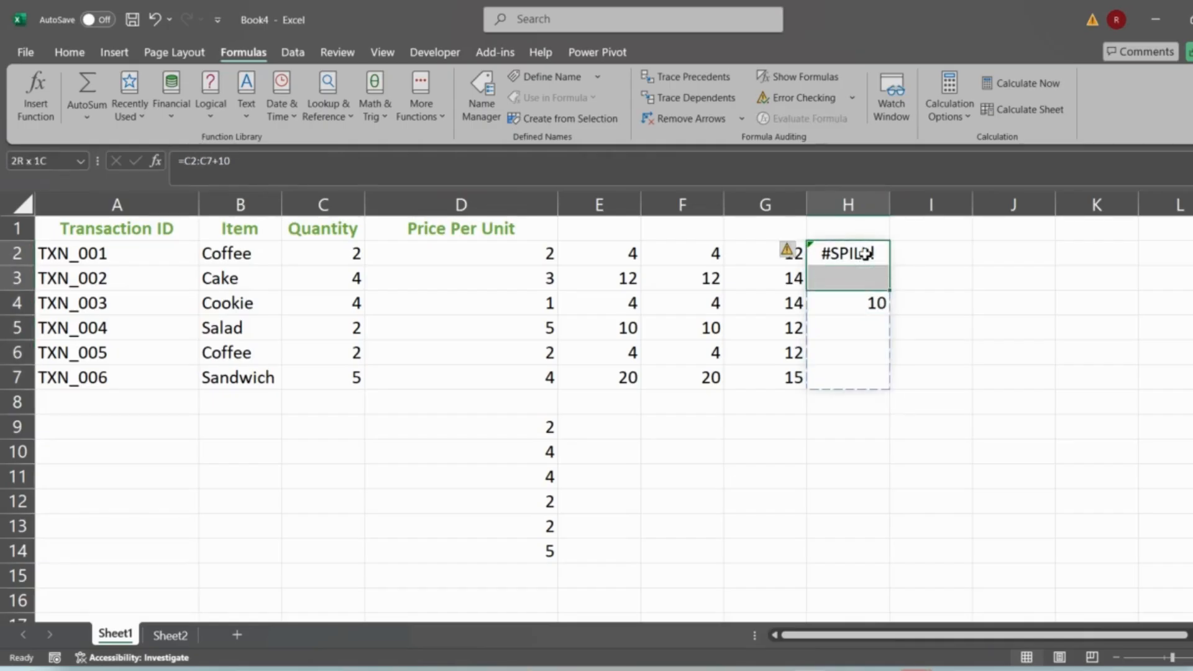
left_click(851, 329)
key("shift+Down")
key("shift+Down")
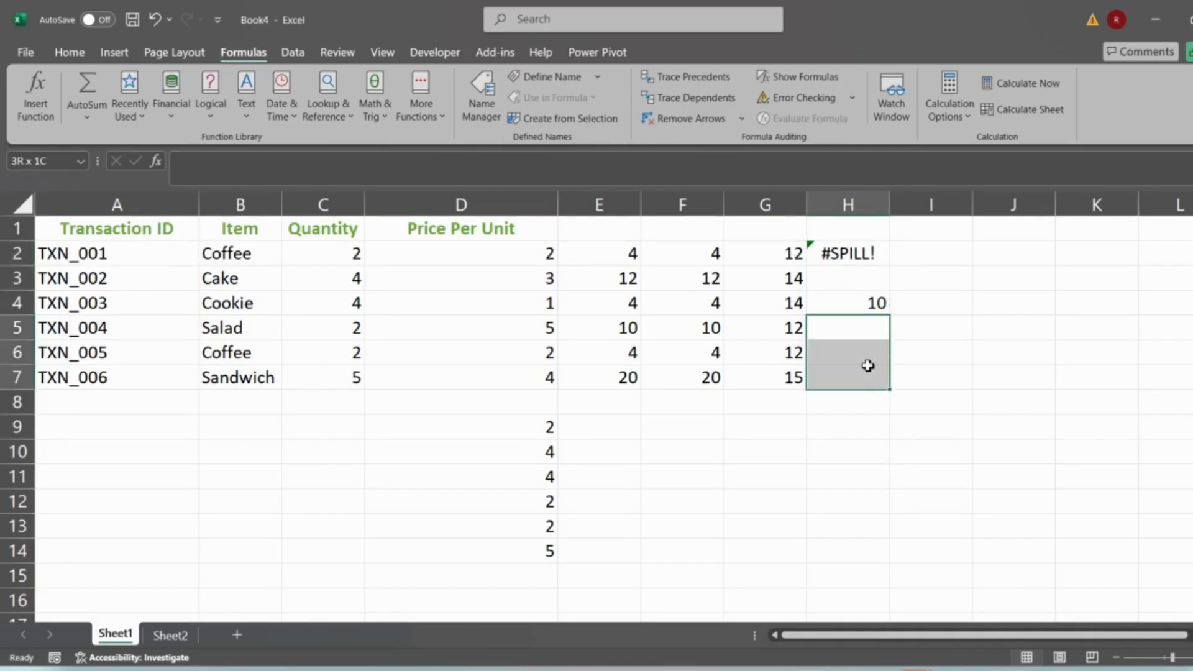
- Delete the value in H4
left_click(864, 299)
key("Delete")
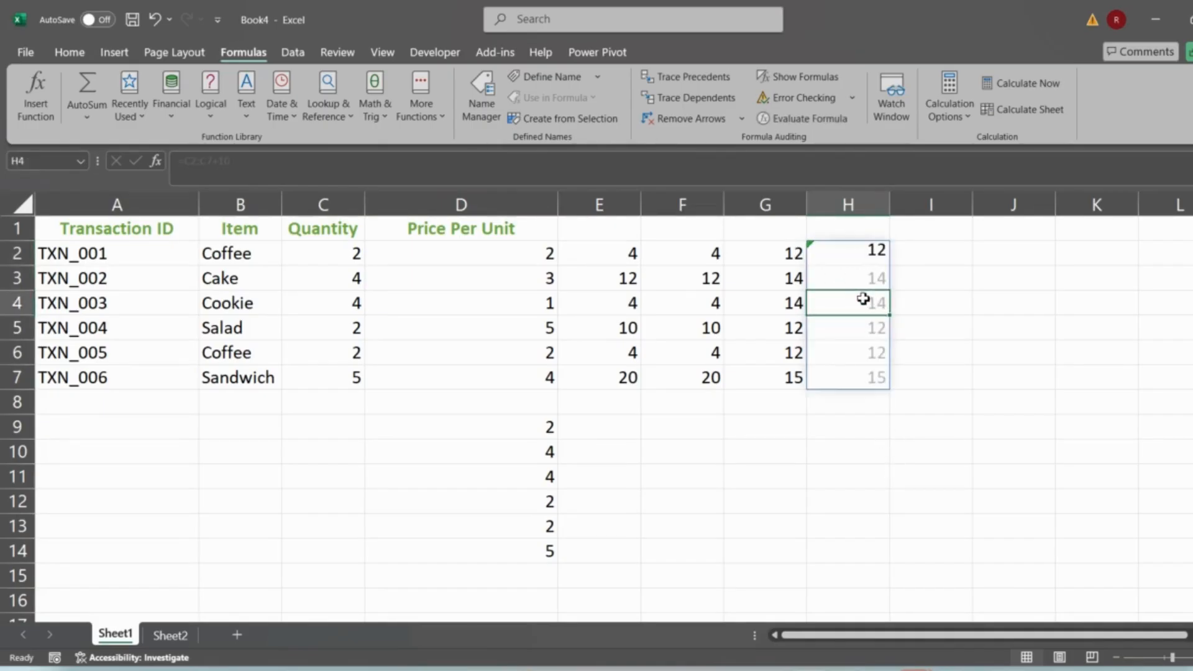
- Step through the H2 formula with Evaluate Formula, then close the dialog
left_click(851, 247)
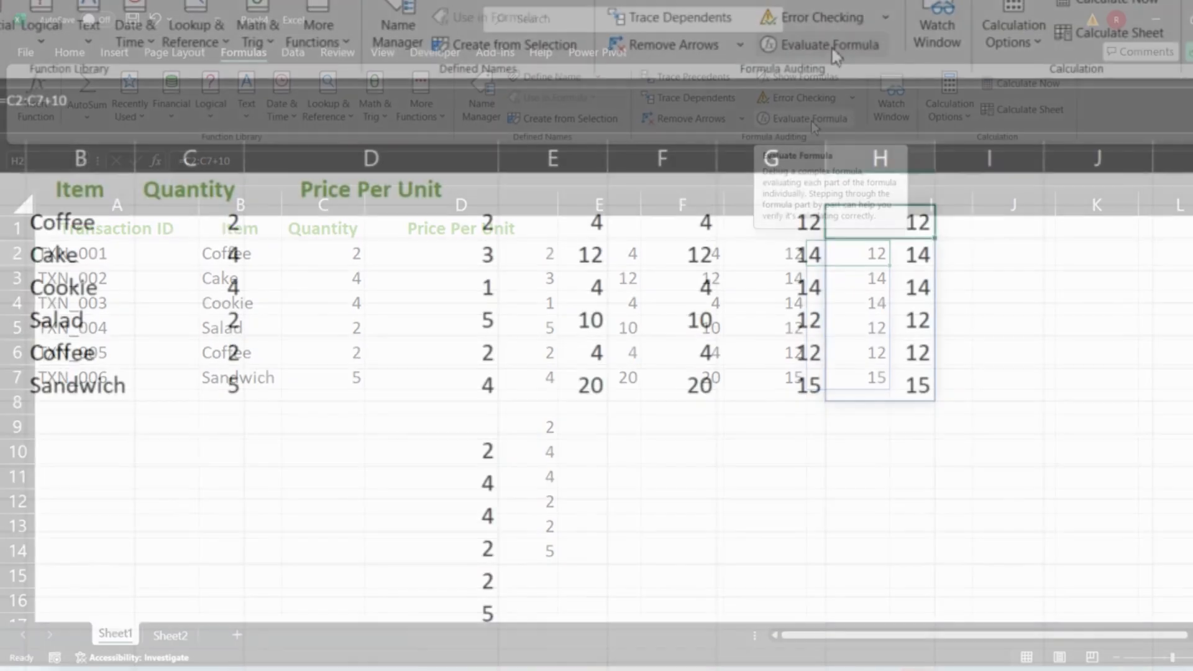
left_click(834, 53)
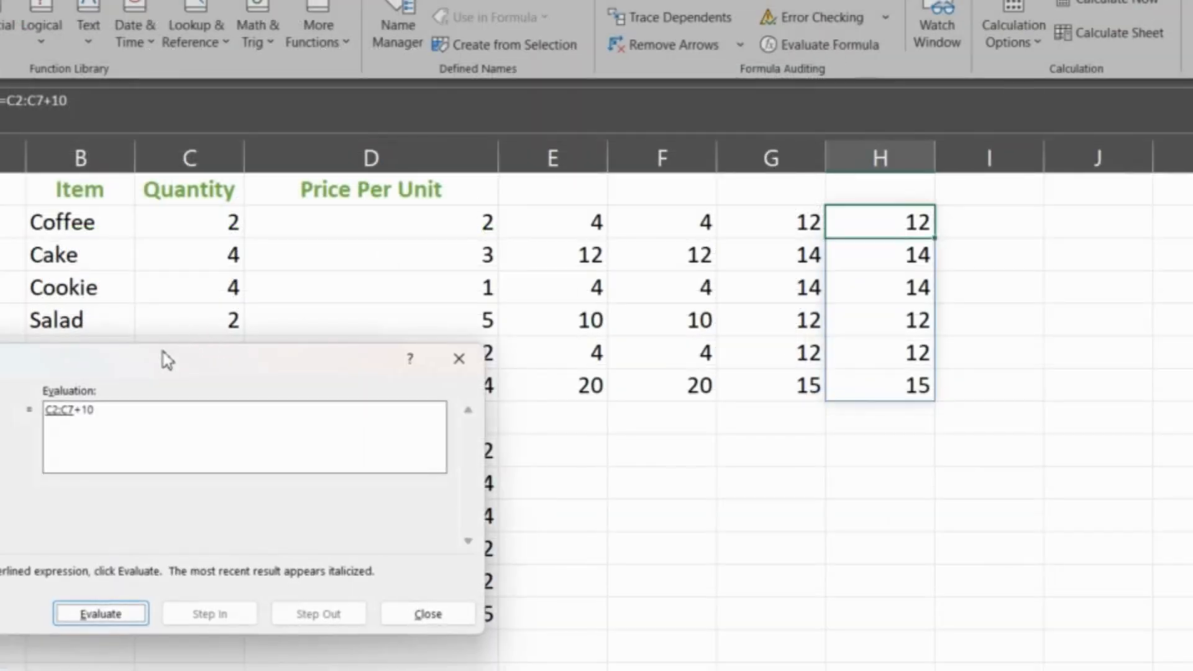
left_click_drag(165, 354, 391, 118)
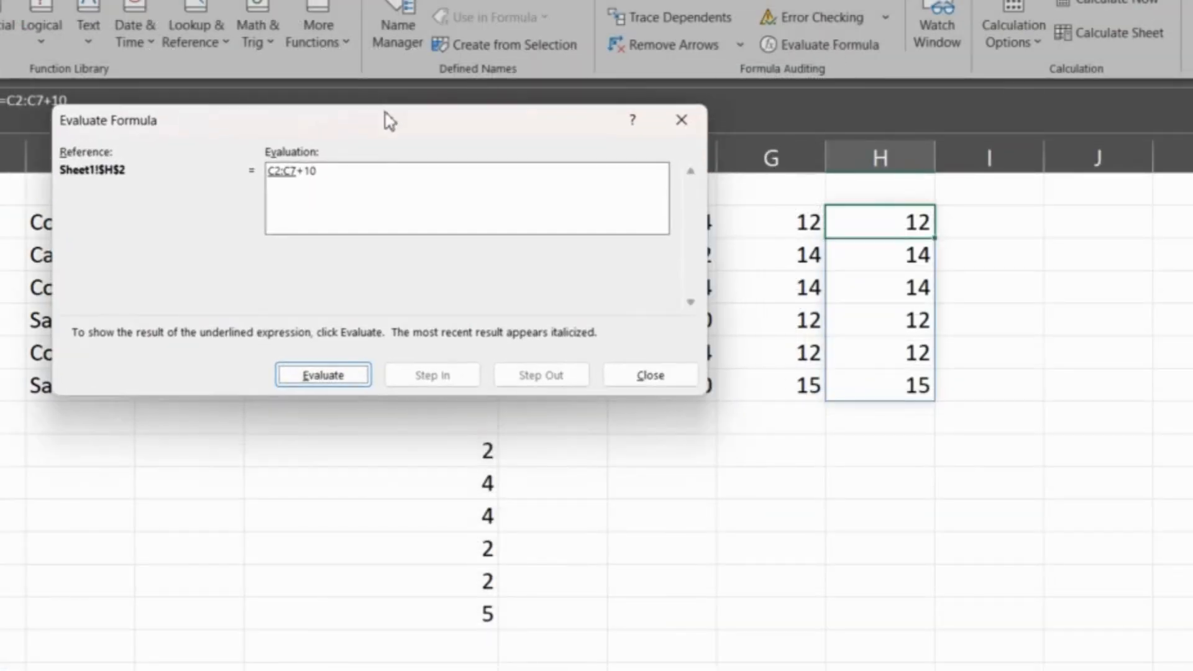
left_click(313, 377)
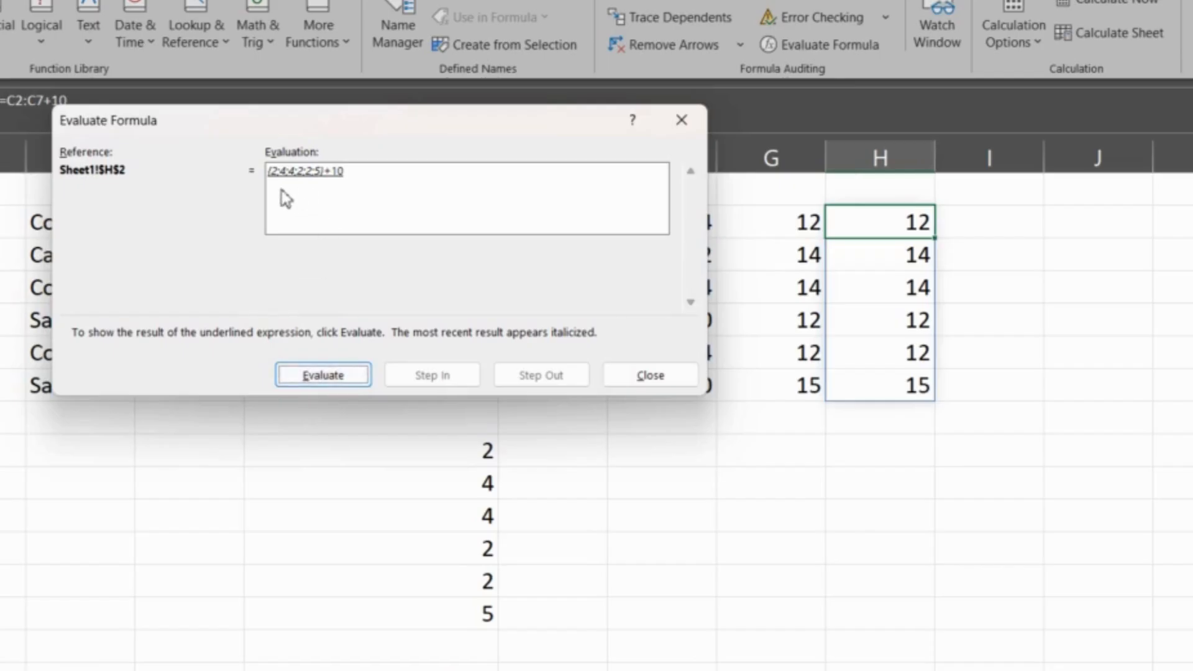
left_click_drag(339, 136, 512, 115)
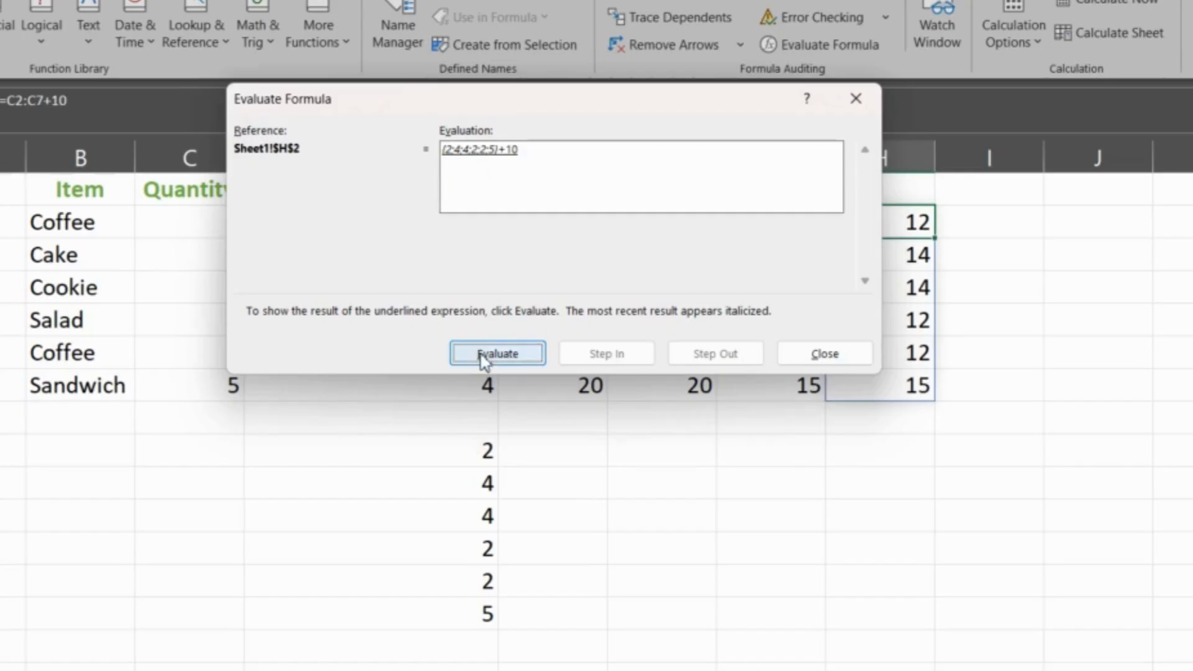
left_click(485, 358)
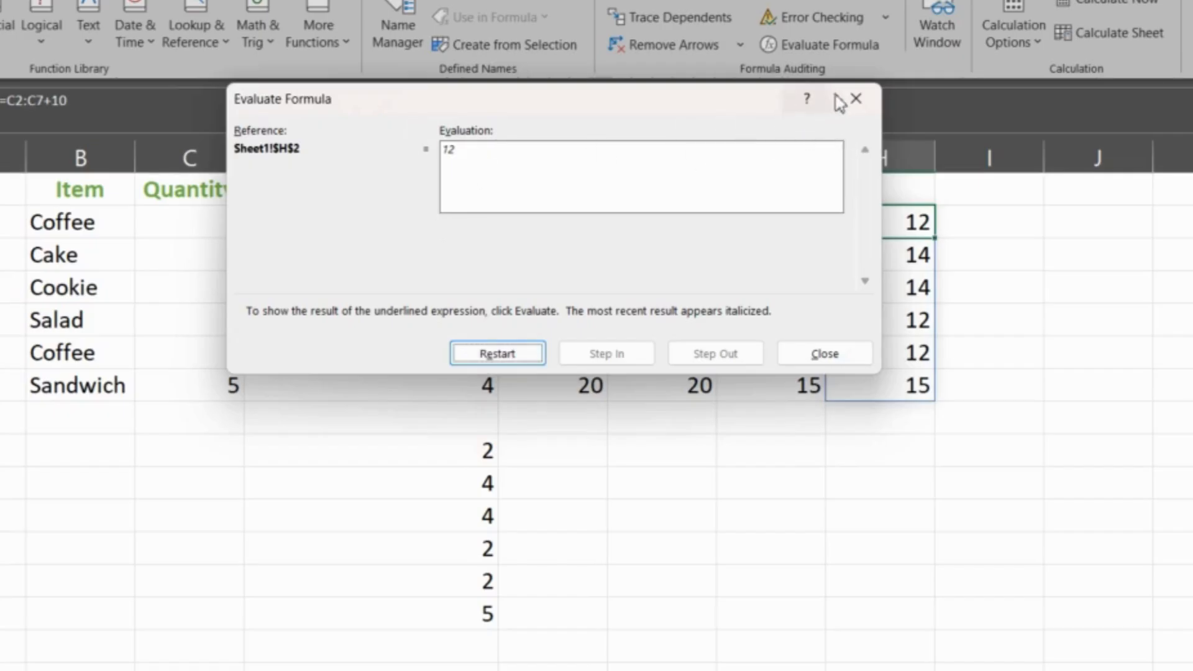
left_click(855, 99)
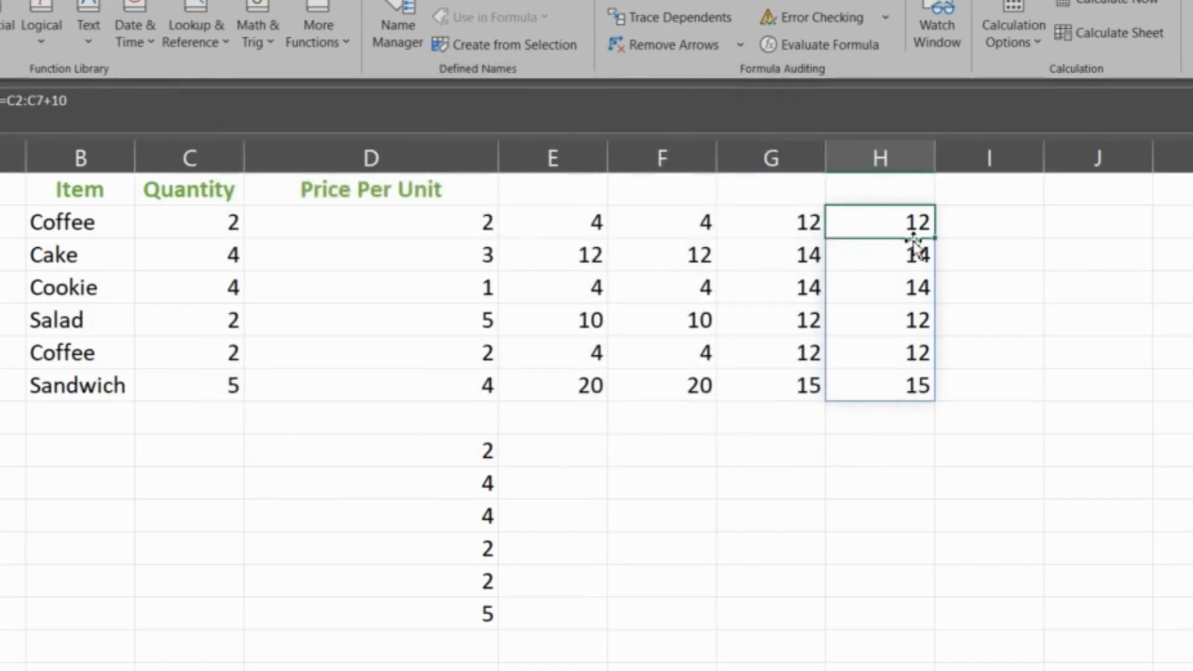
left_click(715, 482)
left_click(855, 253)
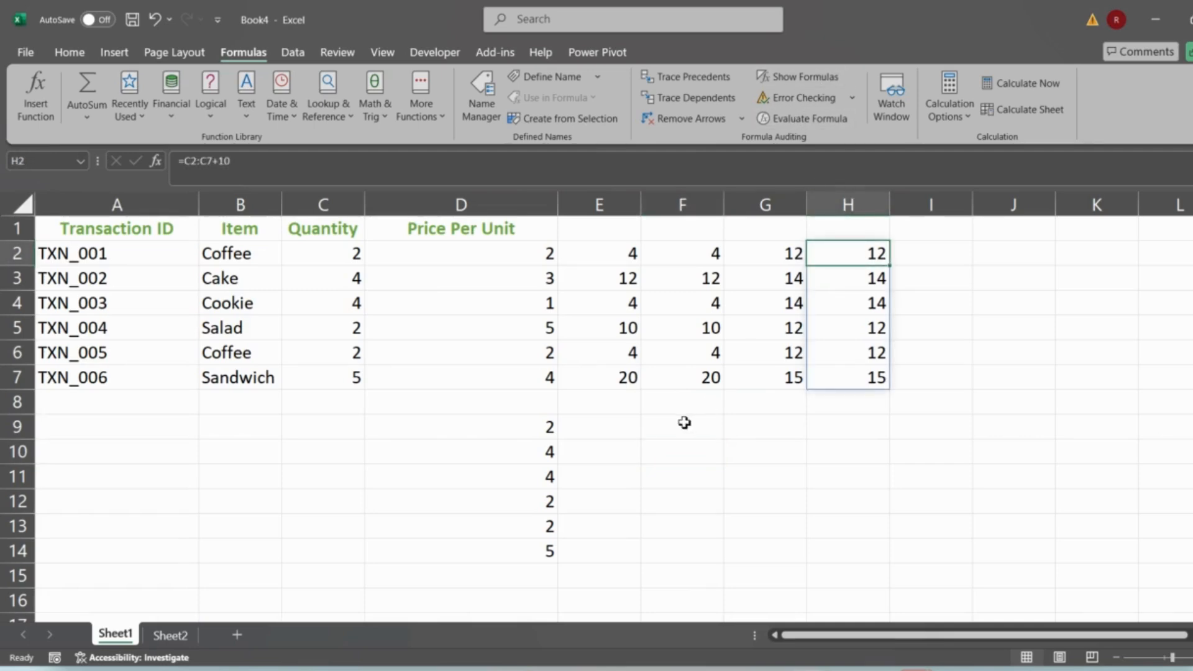
- Type the text {"Delhi", "Mumbai", "Patna"} into F10
left_click(666, 461)
type("=")
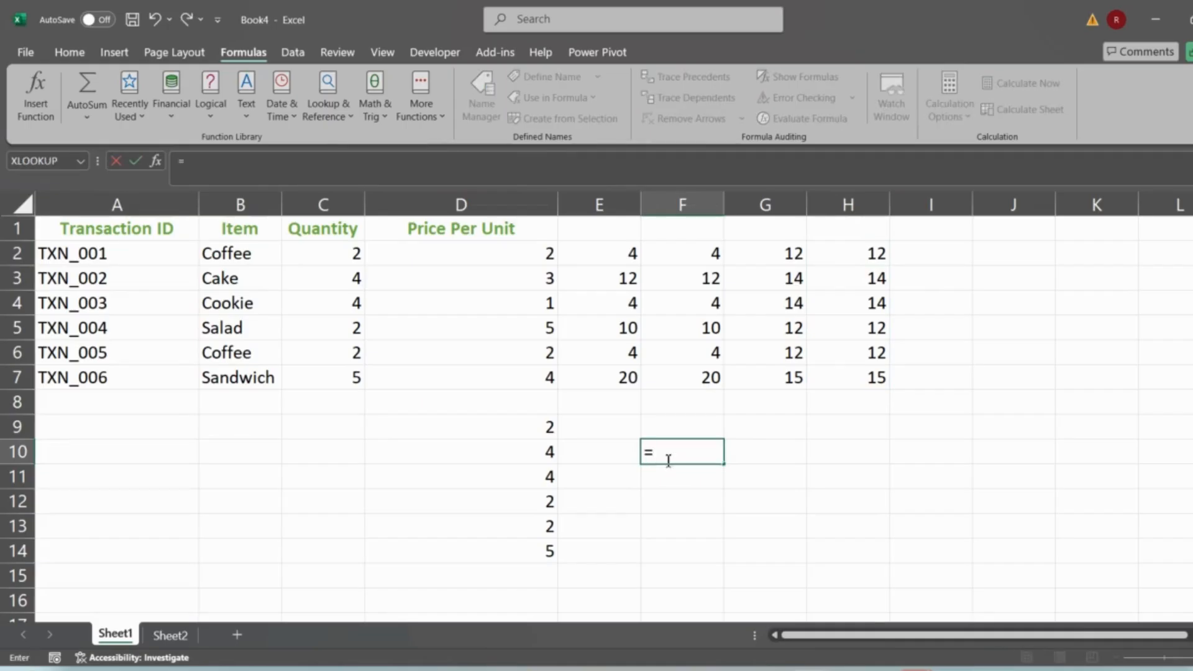
key("Escape")
type("{}")
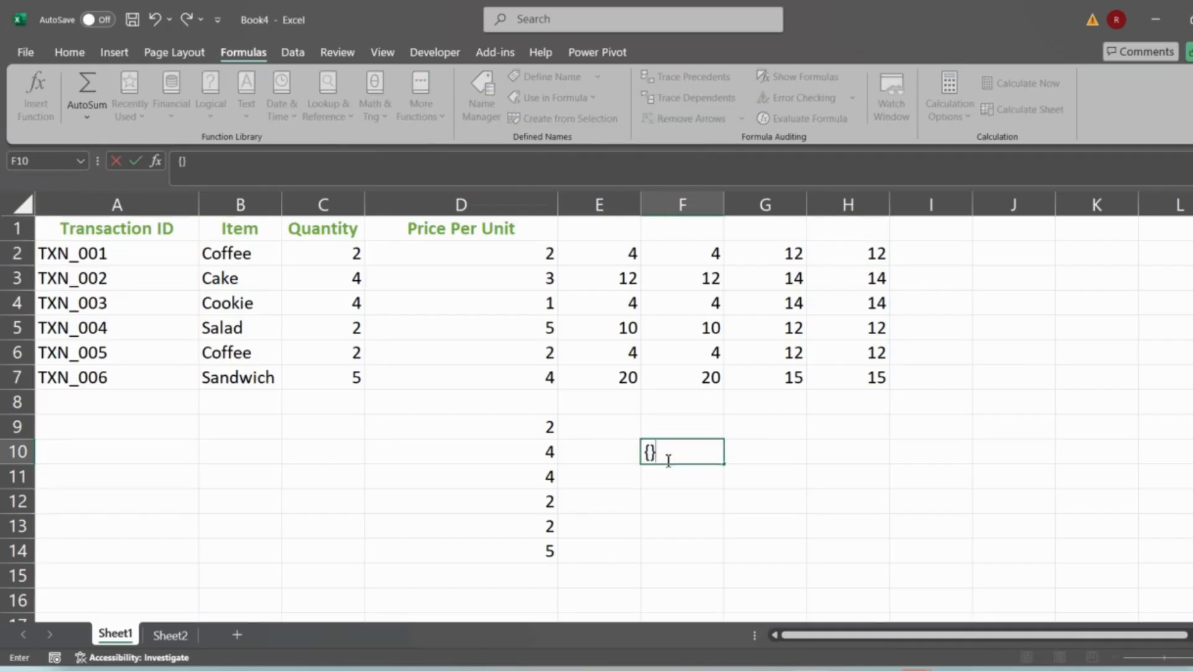
key("Left")
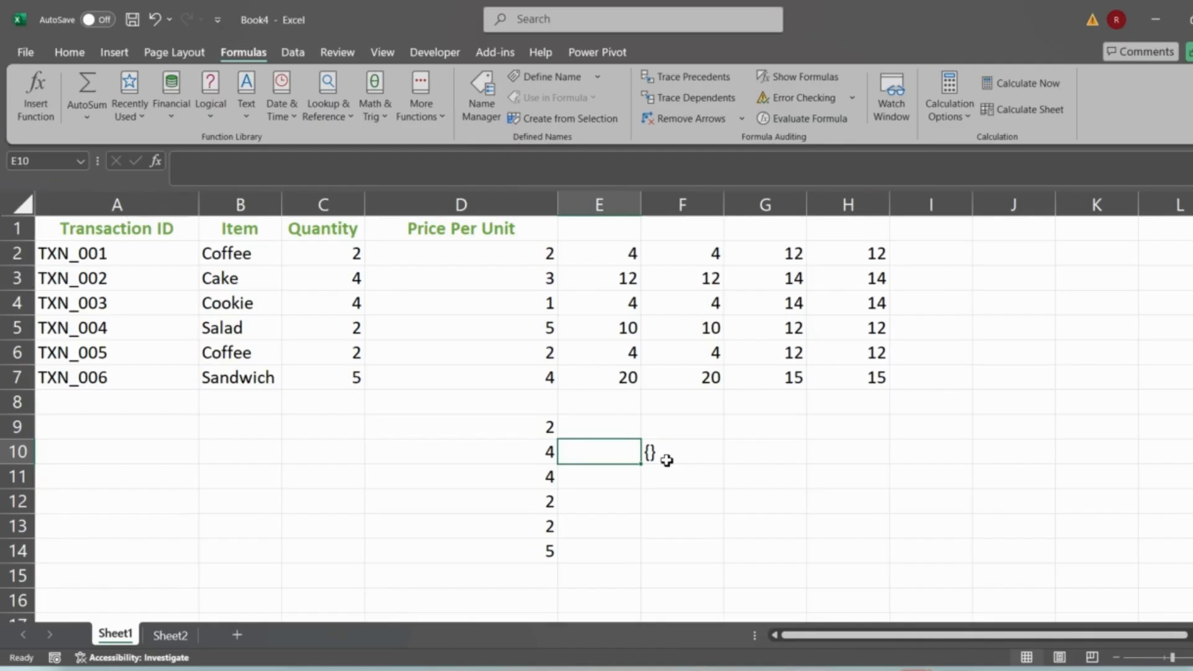
left_click(707, 453)
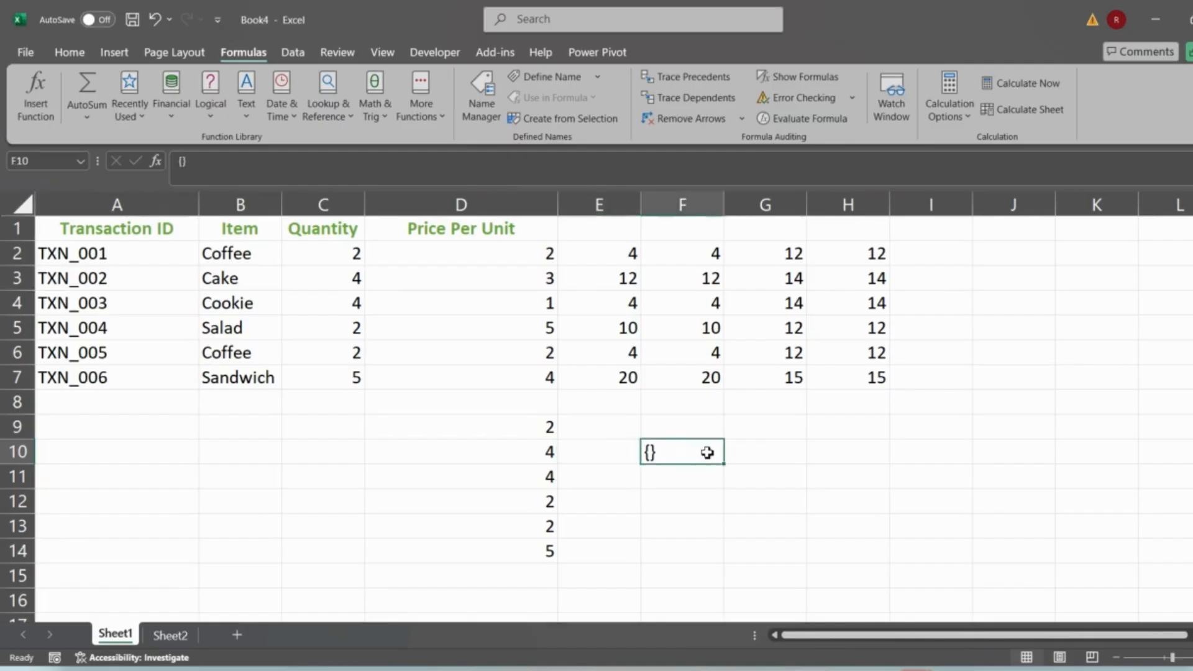
left_click(184, 163)
type("\"")
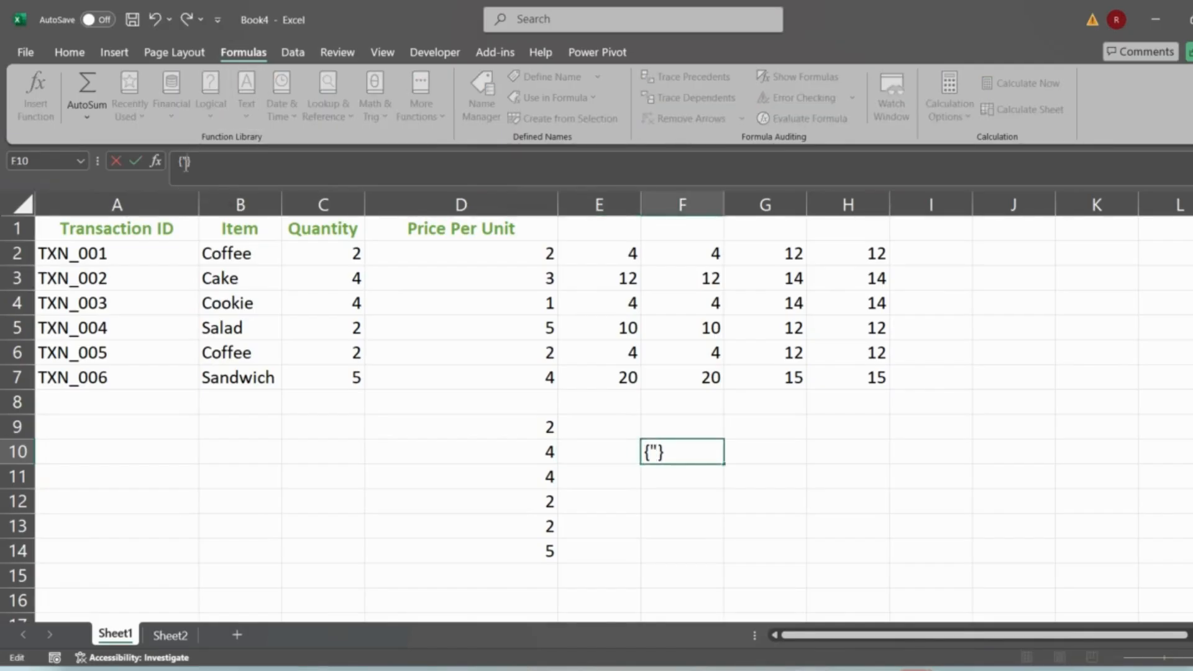
type("Delhi\", ")
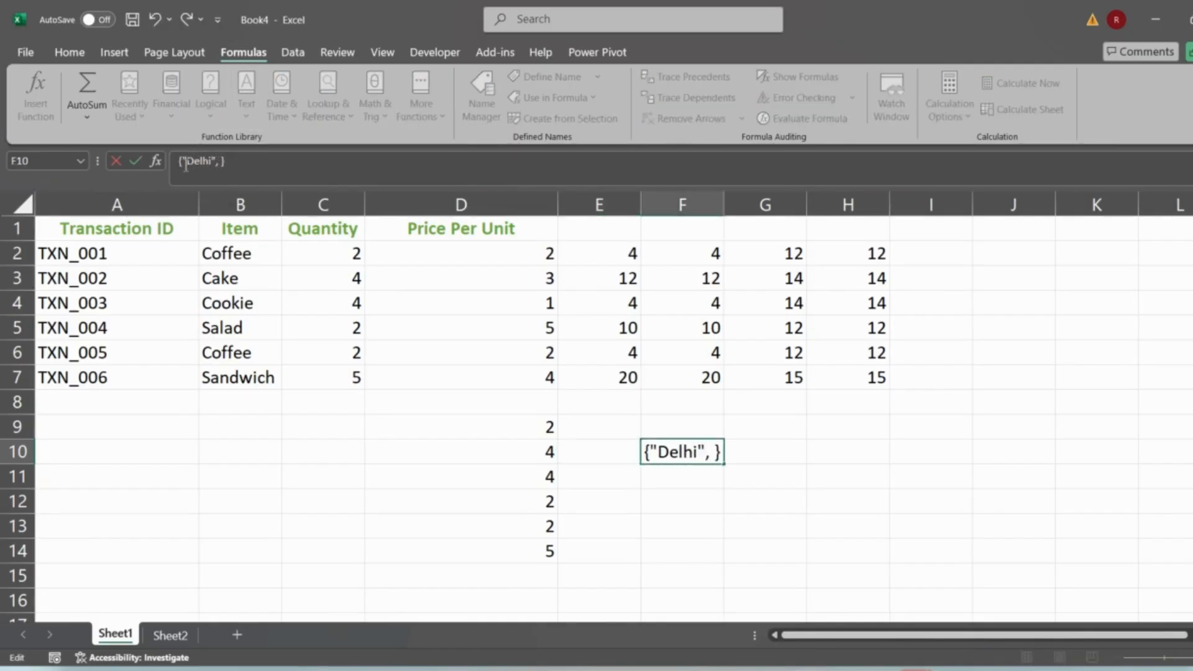
type("\"Mumbai")
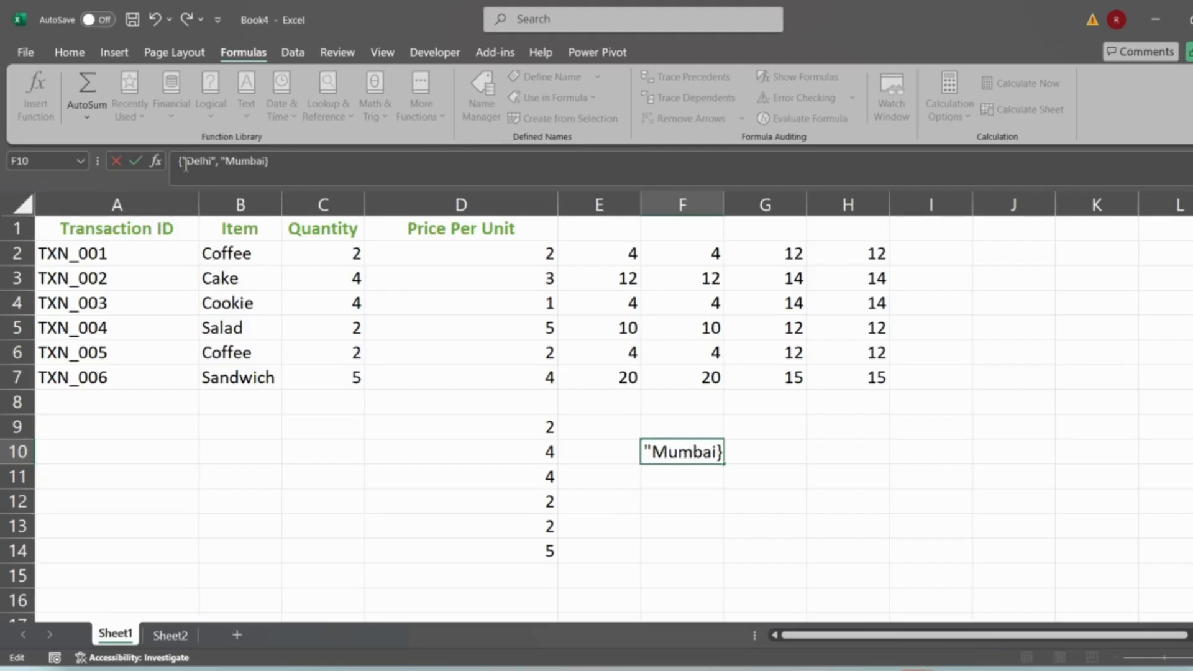
type("\", \"Patna")
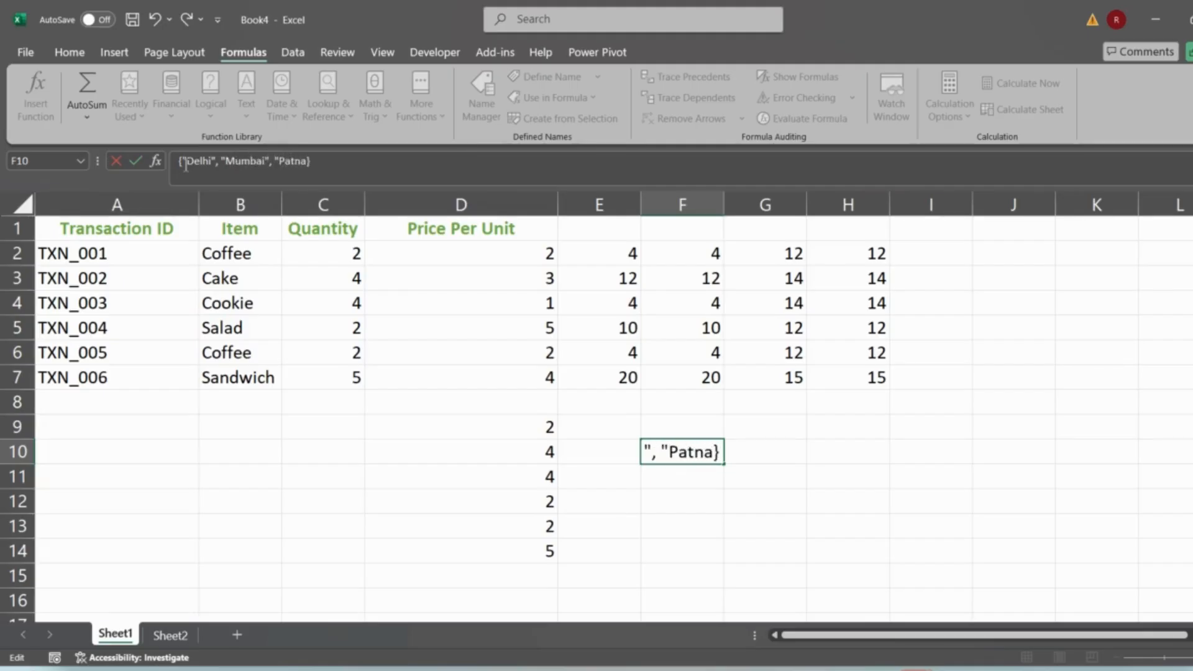
type("\"")
key("Return")
key("Up")
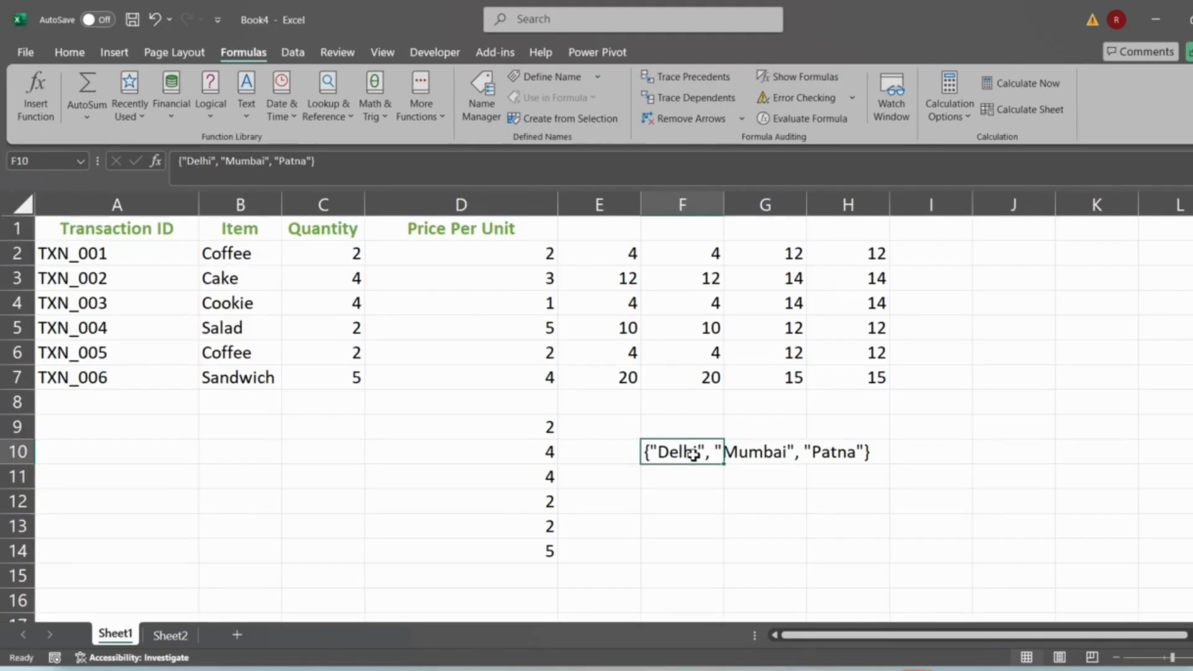
- Prefix F10's entry with an equals sign to make it the array formula ={"Delhi","Mumbai","Patna"}
left_click(181, 164)
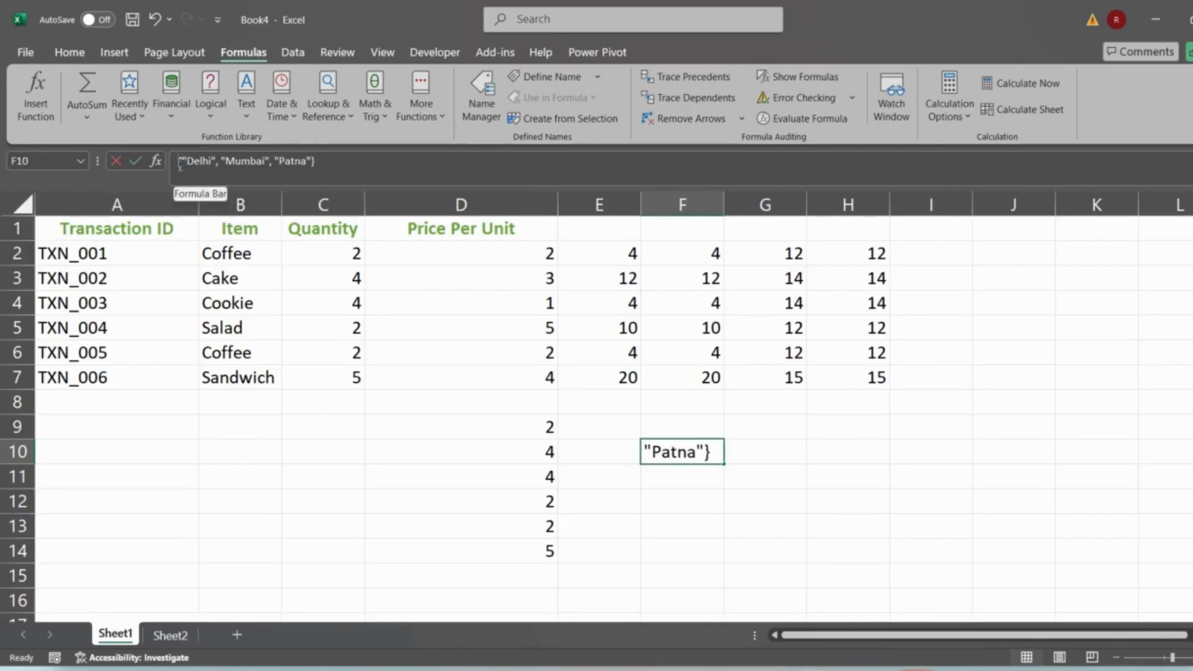
type("=")
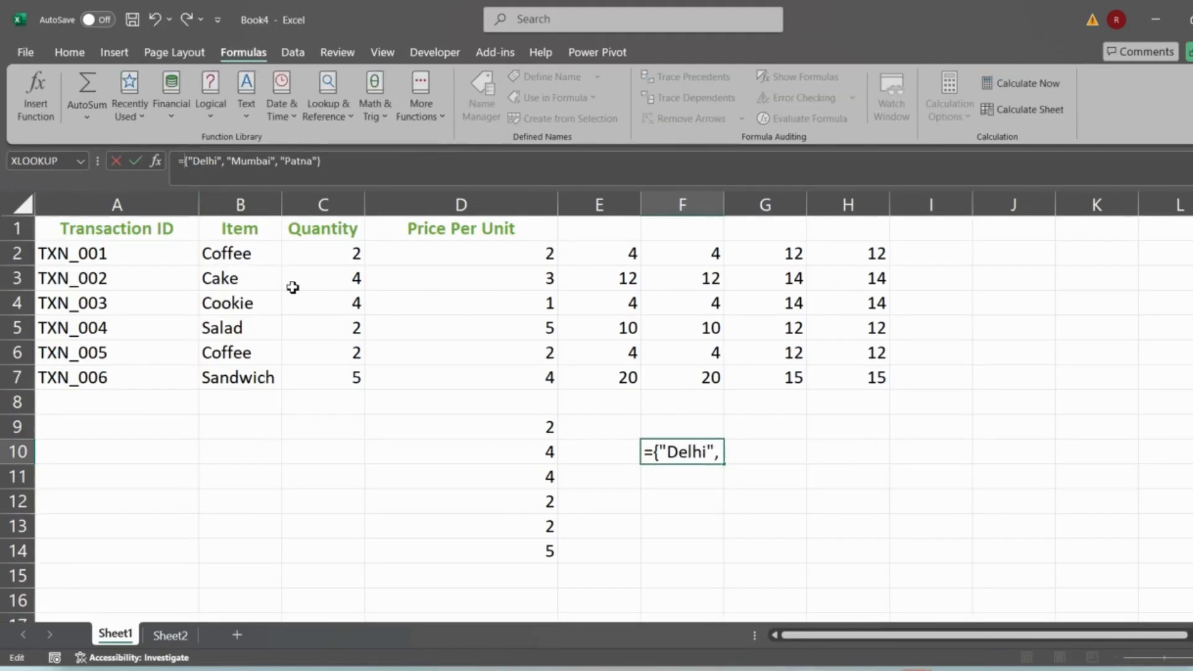
key("Return")
key("Up")
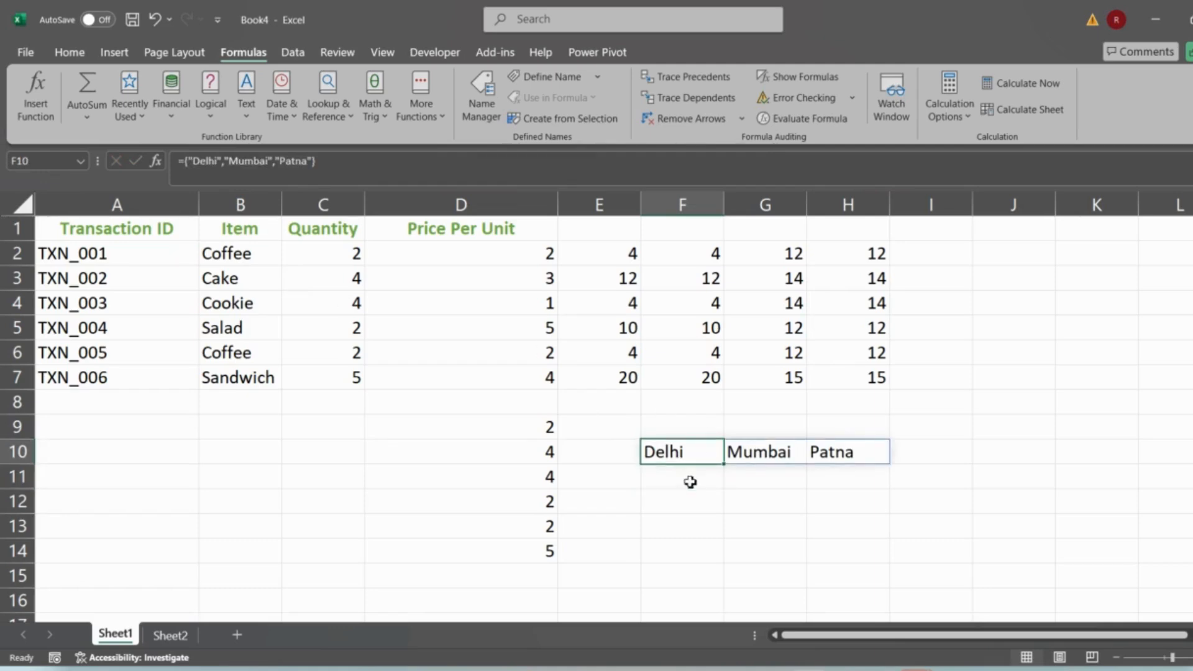
- Add a second row 1,2,3 to F10's array constant, making it ={"Delhi","Mumbai","Patna";1,2,3}
left_click_drag(690, 455, 855, 457)
left_click_drag(684, 457, 692, 581)
left_click(674, 451)
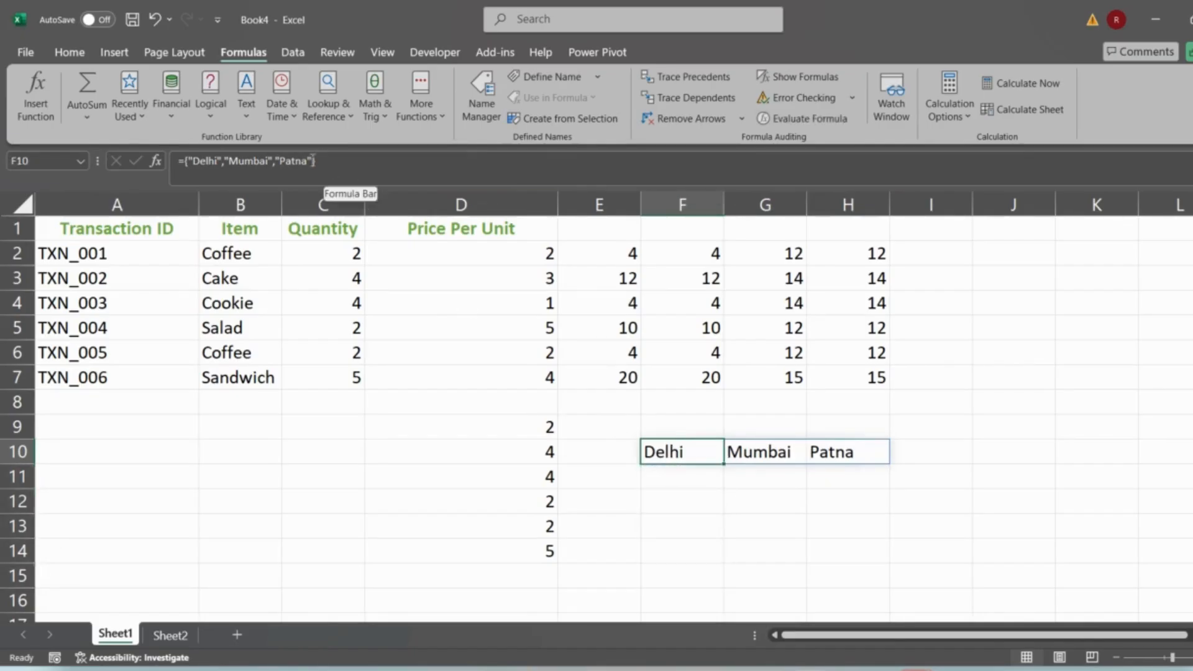
key("F2")
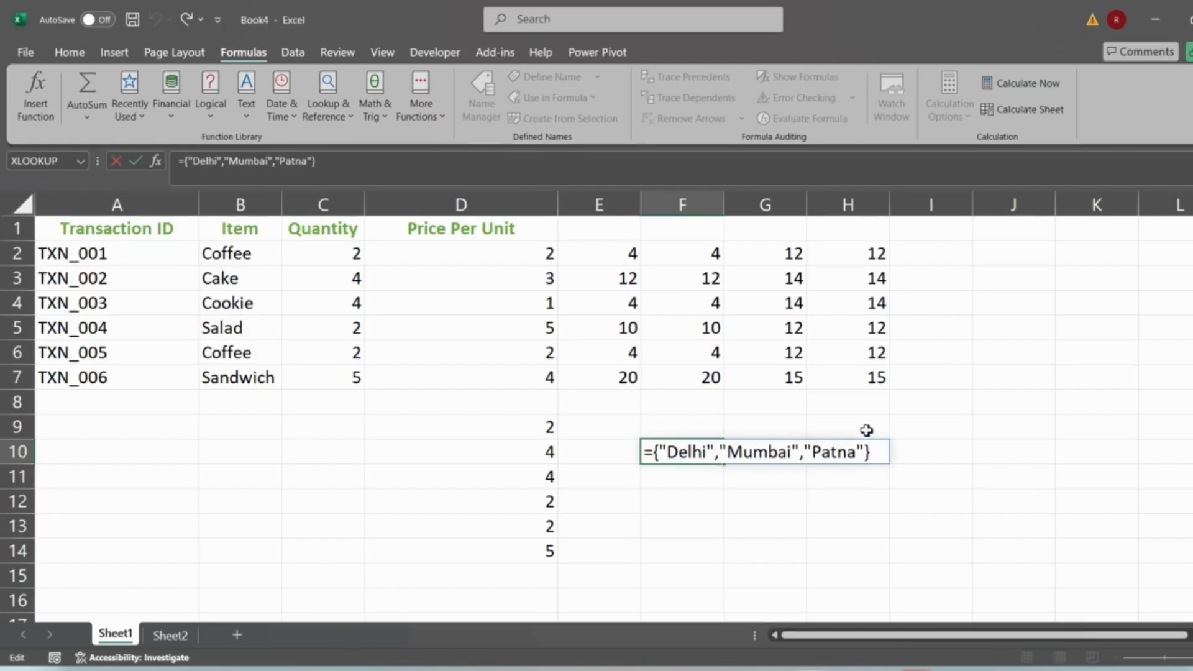
type(";12,")
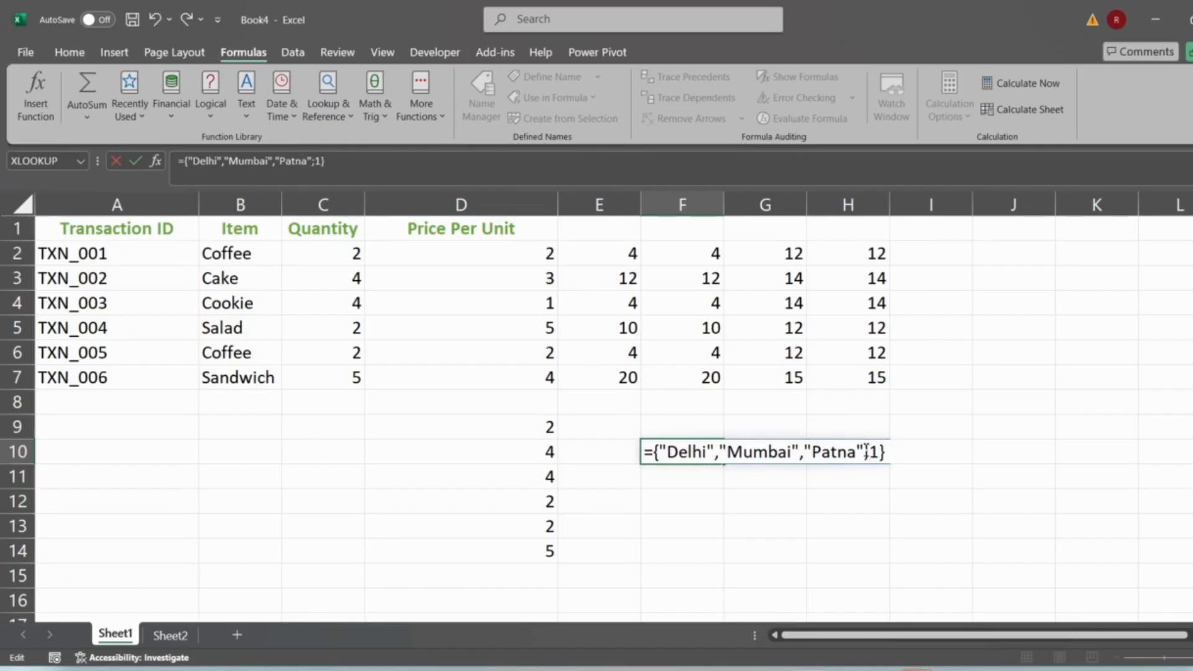
key("BackSpace")
key("BackSpace")
type(",2,3")
key("Return")
key("Up")
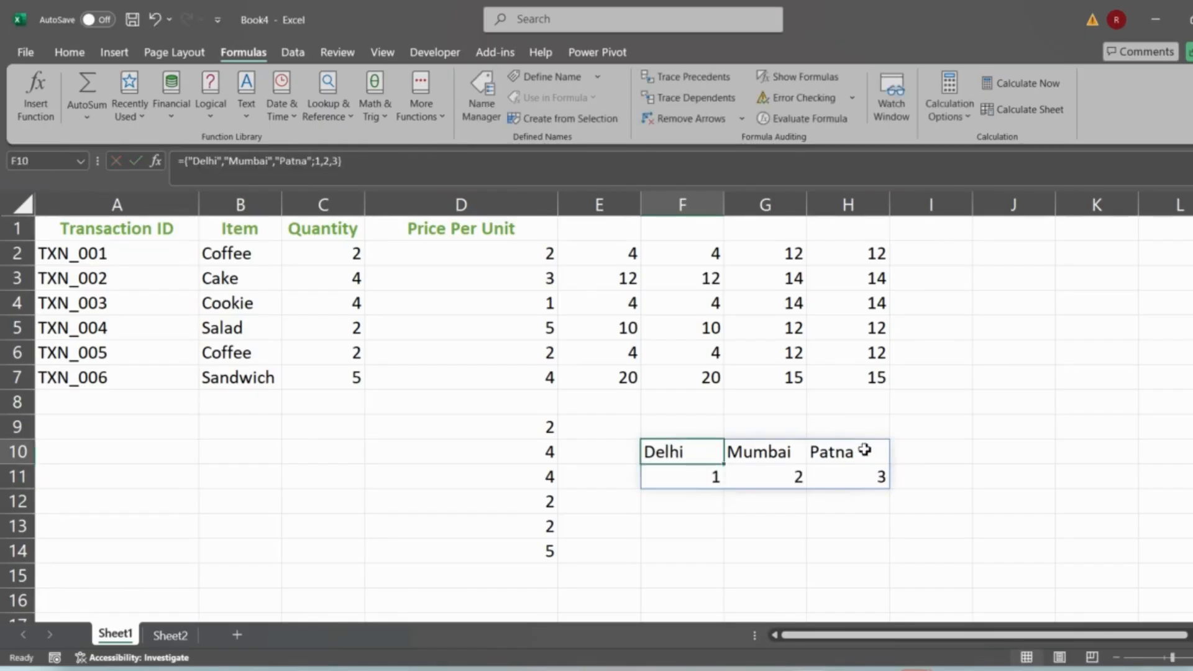
- Select the two-row spilled range F10:H11
key("shift+space")
key("shift+Down")
left_click(677, 445)
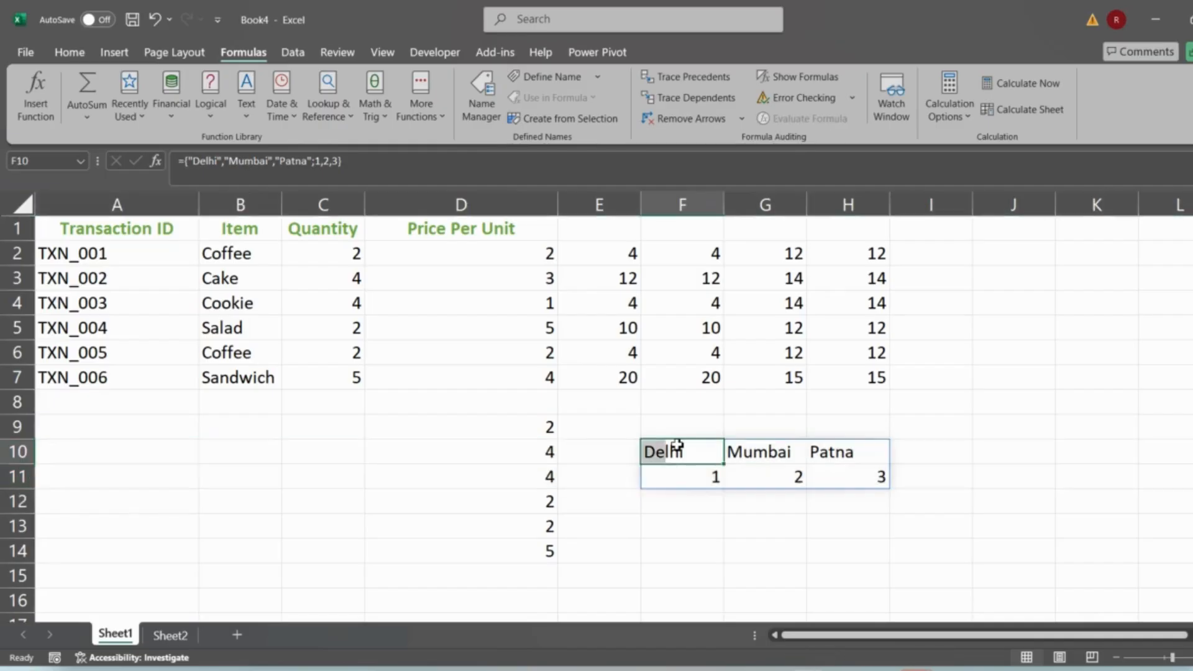
left_click(686, 214)
key("shift+Right")
key("shift+Right")
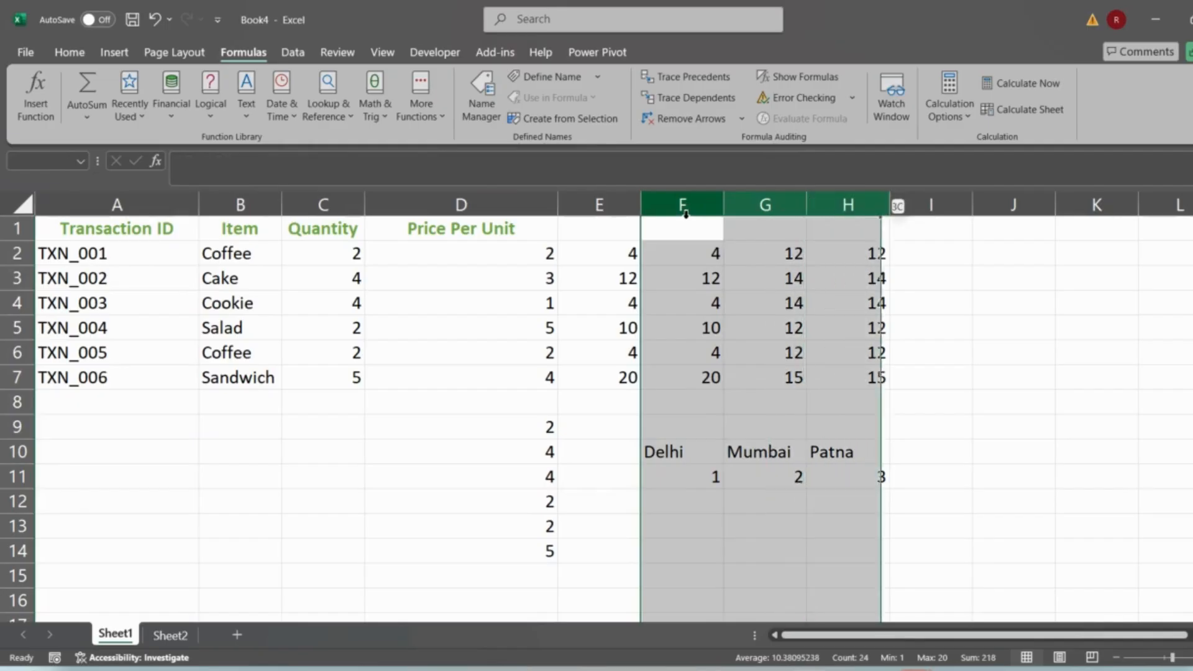
left_click(672, 445)
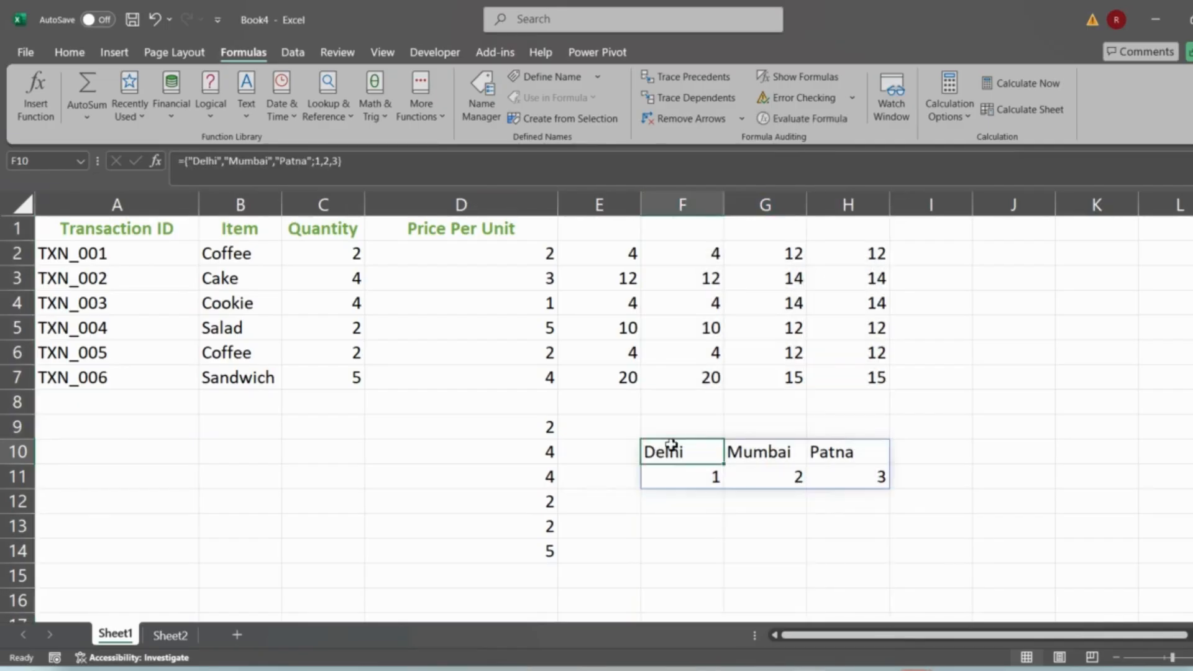
key("shift+Down")
key("shift+Right")
key("shift+Right")
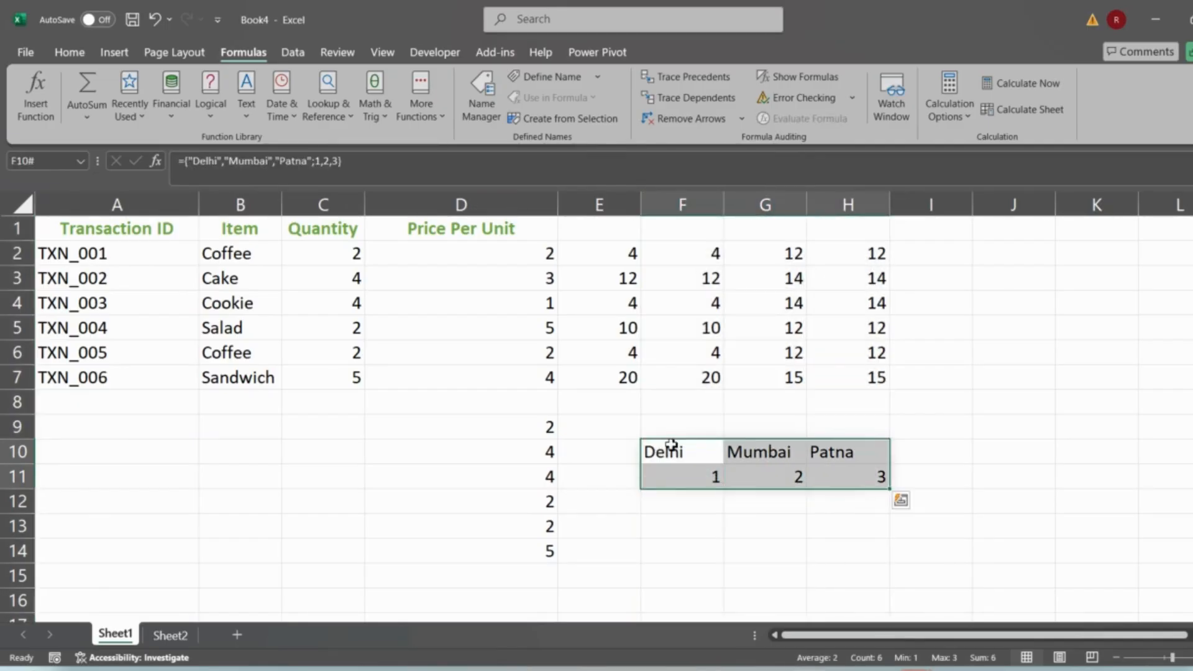
- Delete the spilled array constant from F10:H11
key("Delete")
- Step through H2's formula =C2:C7+10 with Evaluate Formula, then close the dialog
left_click(863, 250)
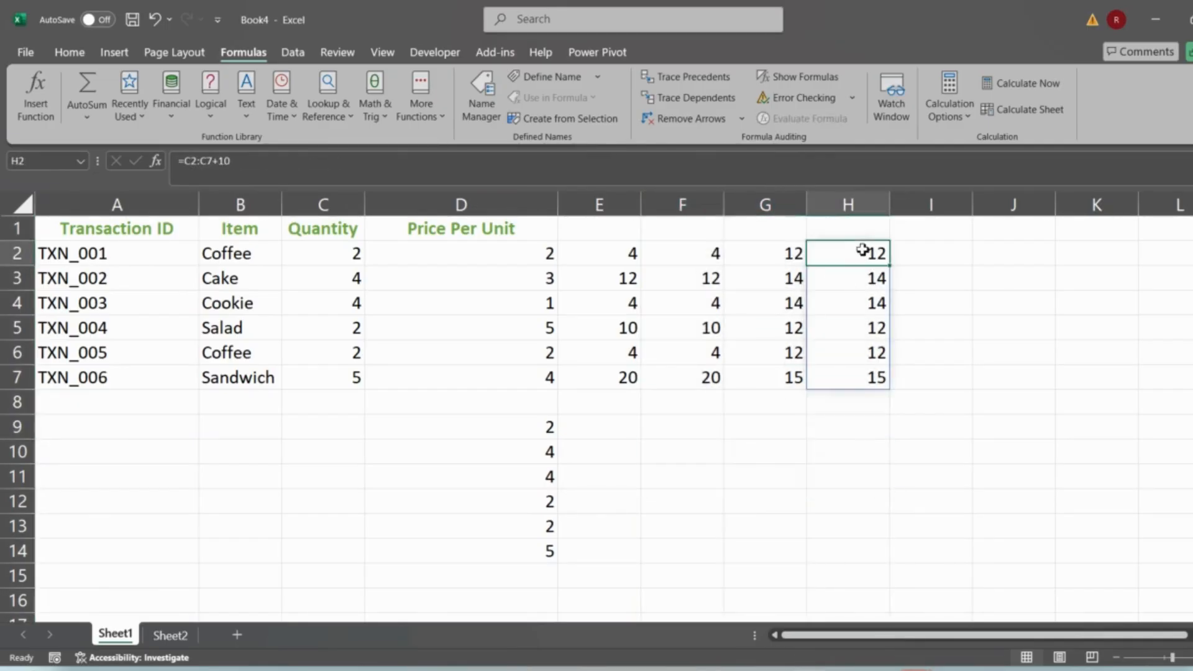
left_click(822, 117)
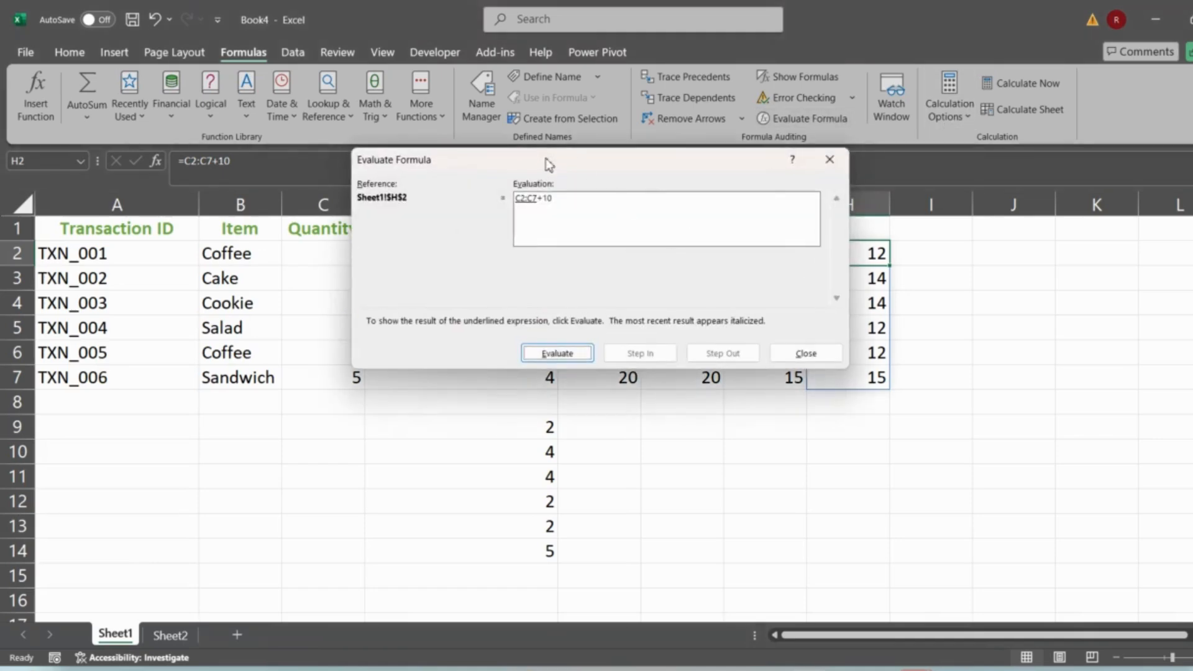
left_click(547, 351)
left_click(846, 161)
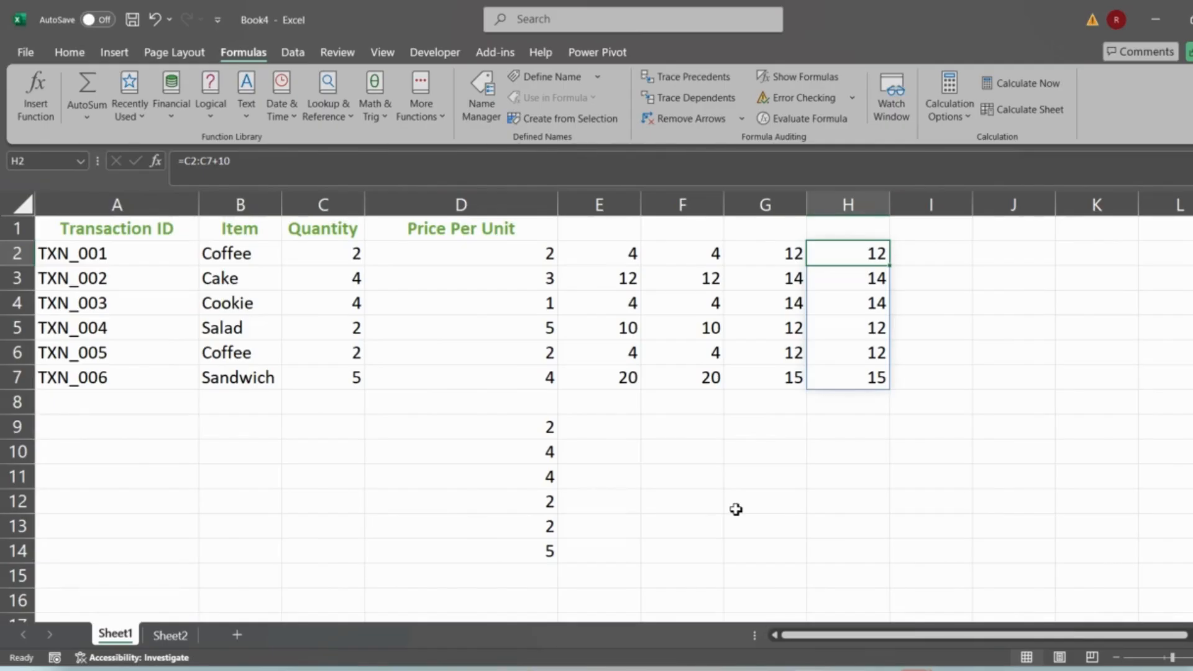
- Switch to Sheet2 and look over the Fruit list in B3:B10
left_click(169, 636)
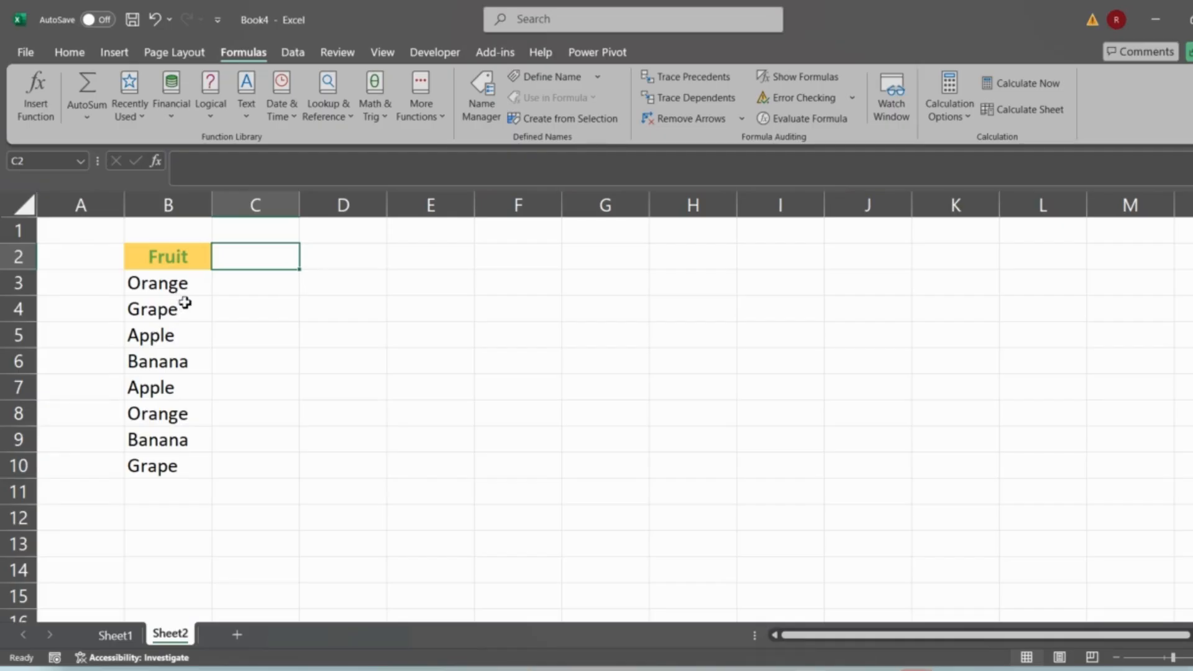
left_click(193, 279)
left_click(162, 420, "ctrl")
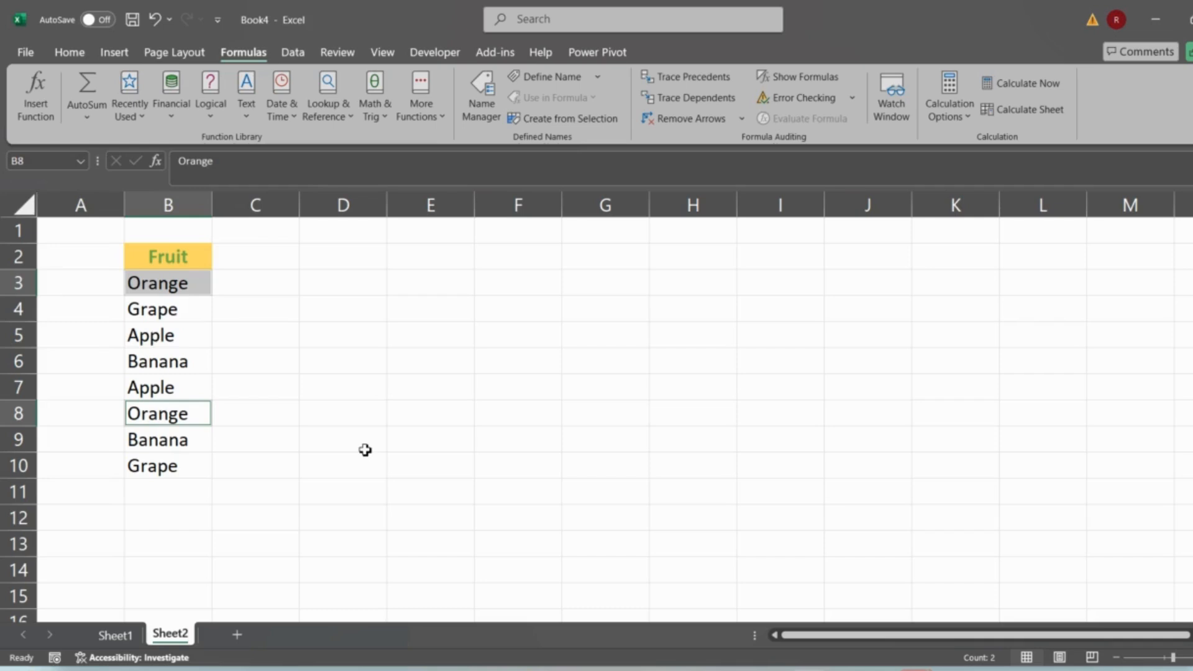
- Enter =UNIQUE(B3:B10) in D3 and select its spilled range
left_click(320, 280)
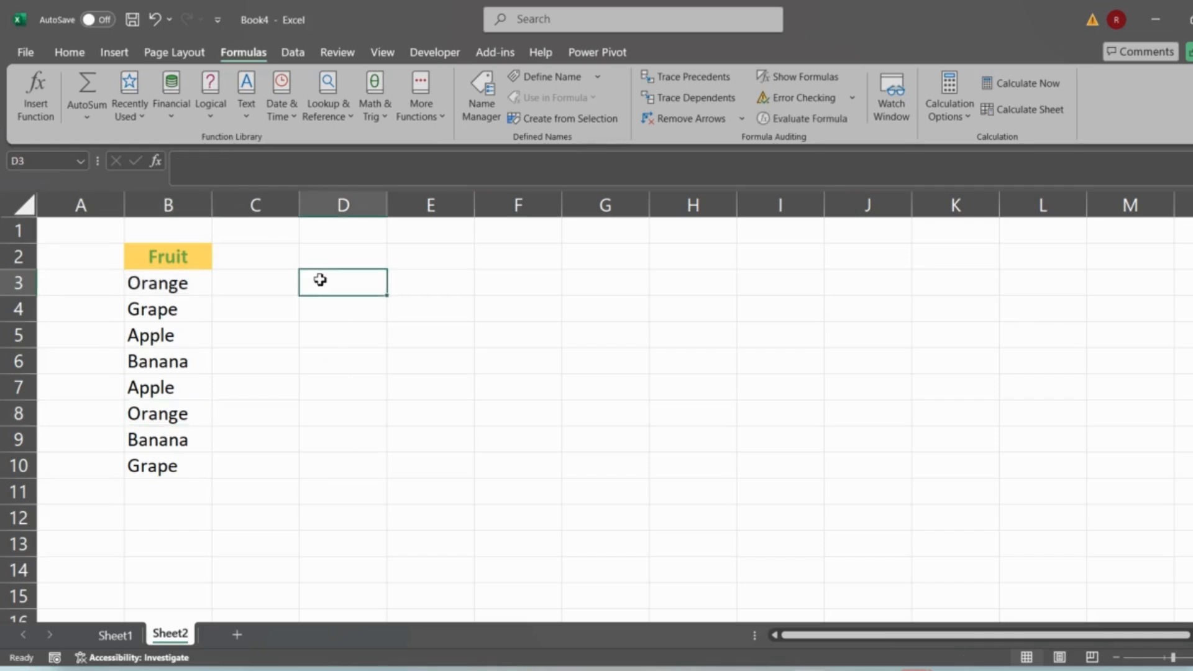
type("=uniq")
key("Tab")
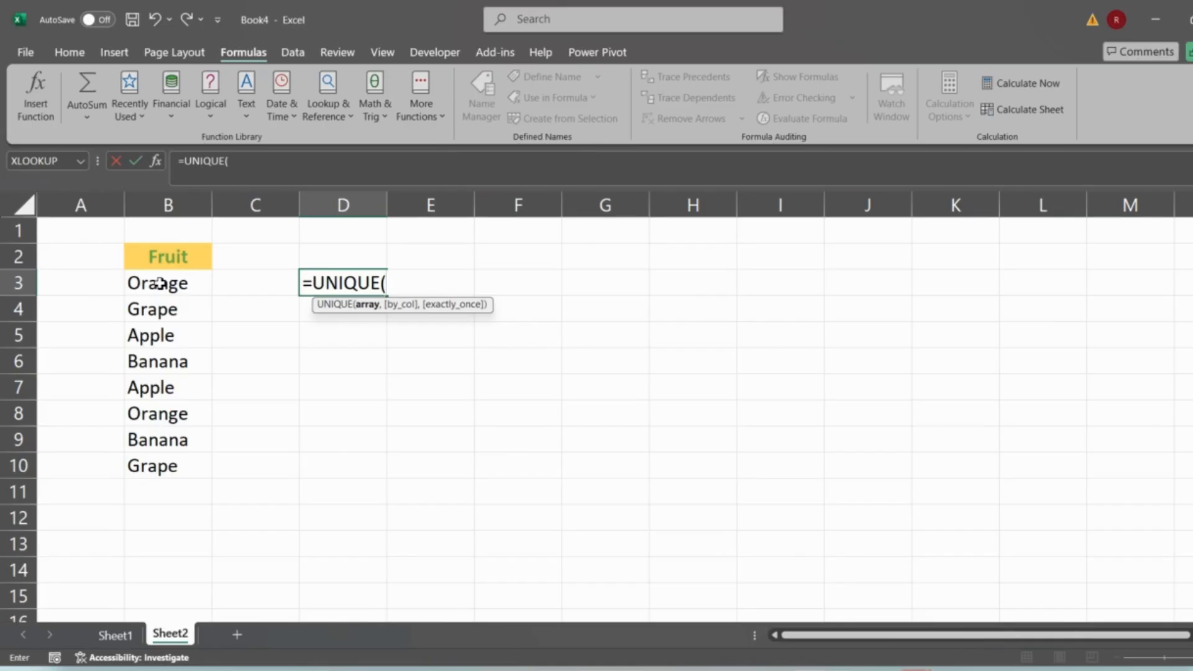
left_click_drag(161, 284, 172, 467)
key("Return")
key("Up")
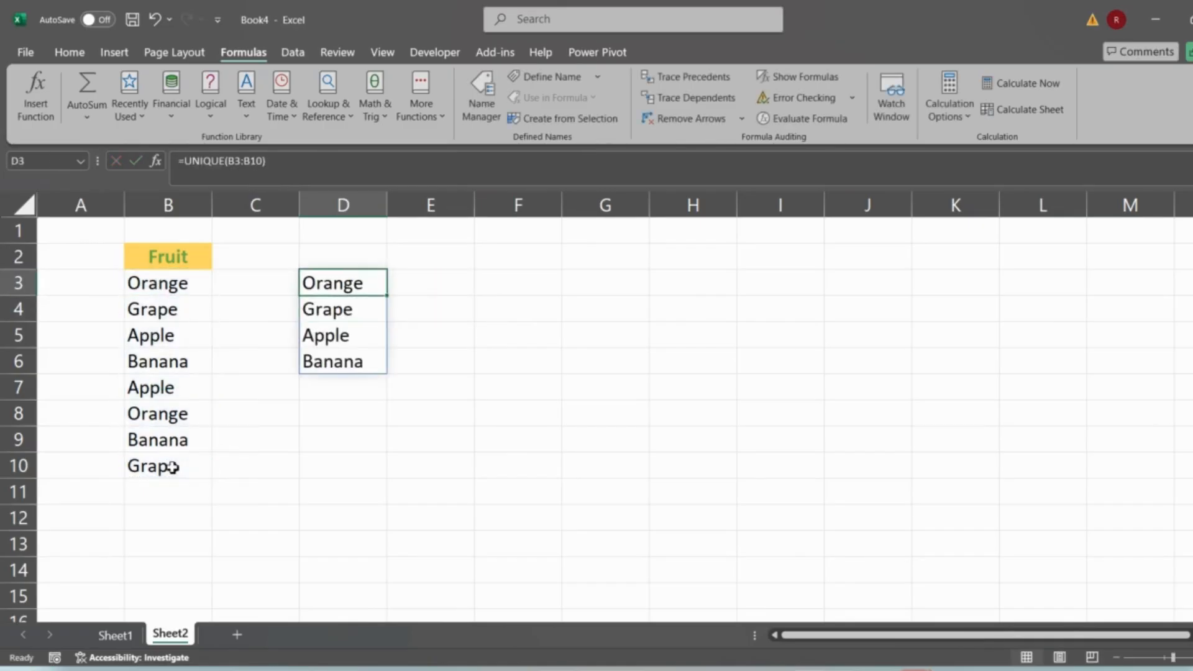
key("ctrl+shift+Down")
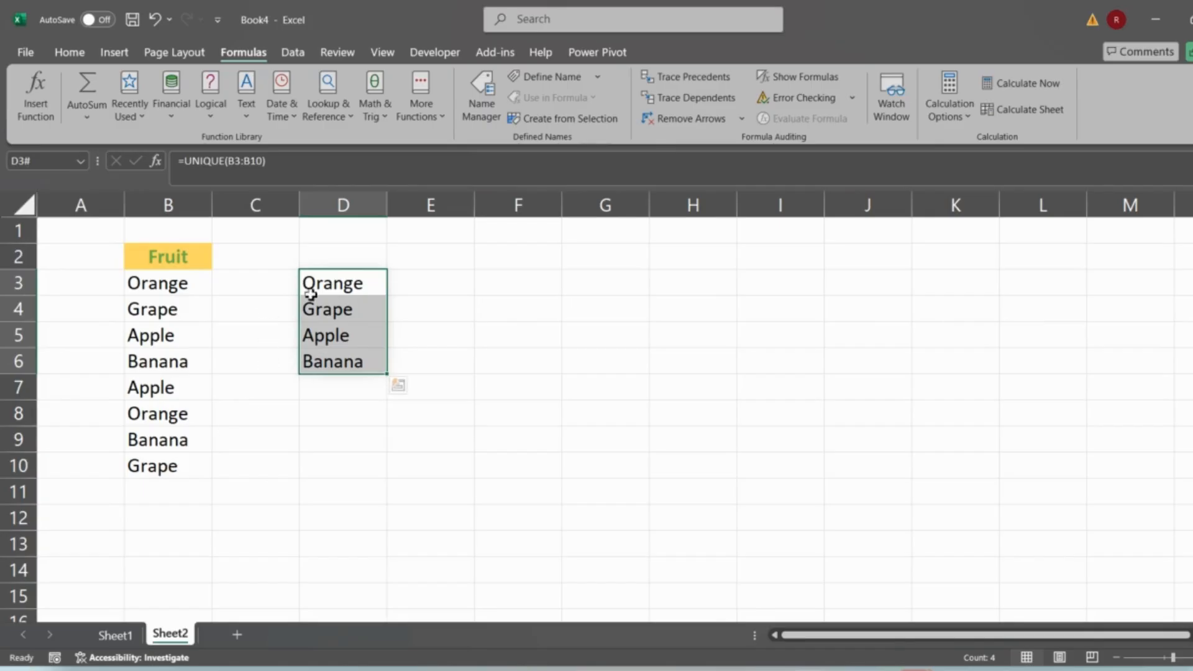
- Enter =SORT(B3:B10) in E3 to list the fruits alphabetically
left_click(420, 288)
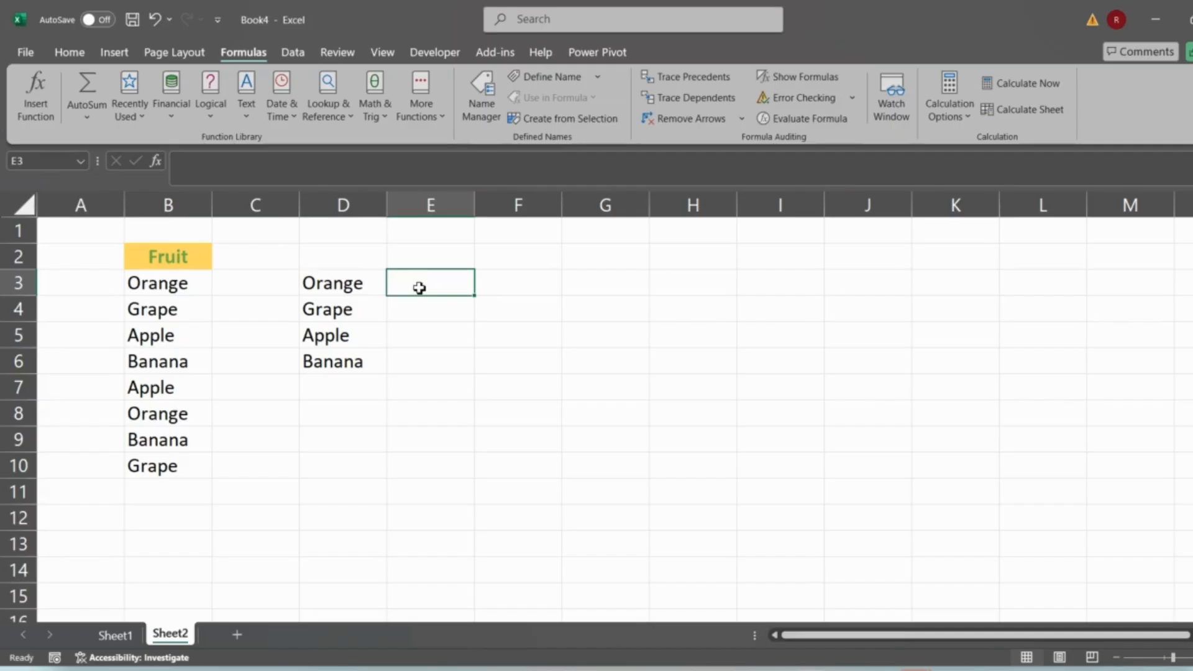
type("=sort")
key("Tab")
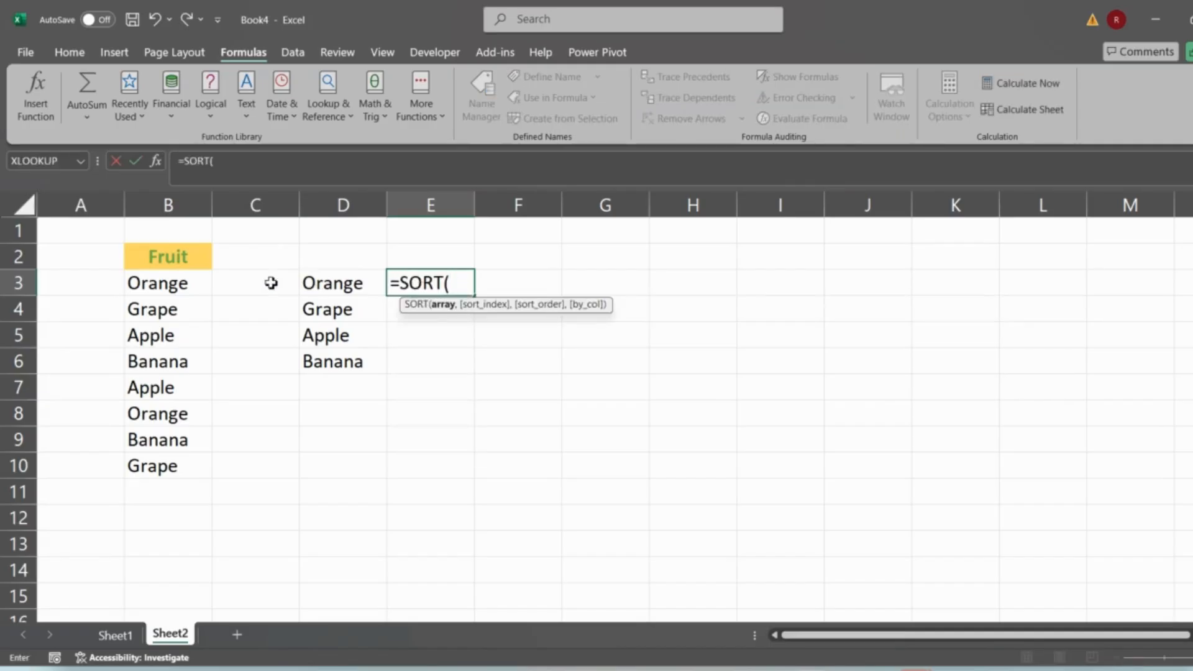
left_click_drag(172, 282, 182, 465)
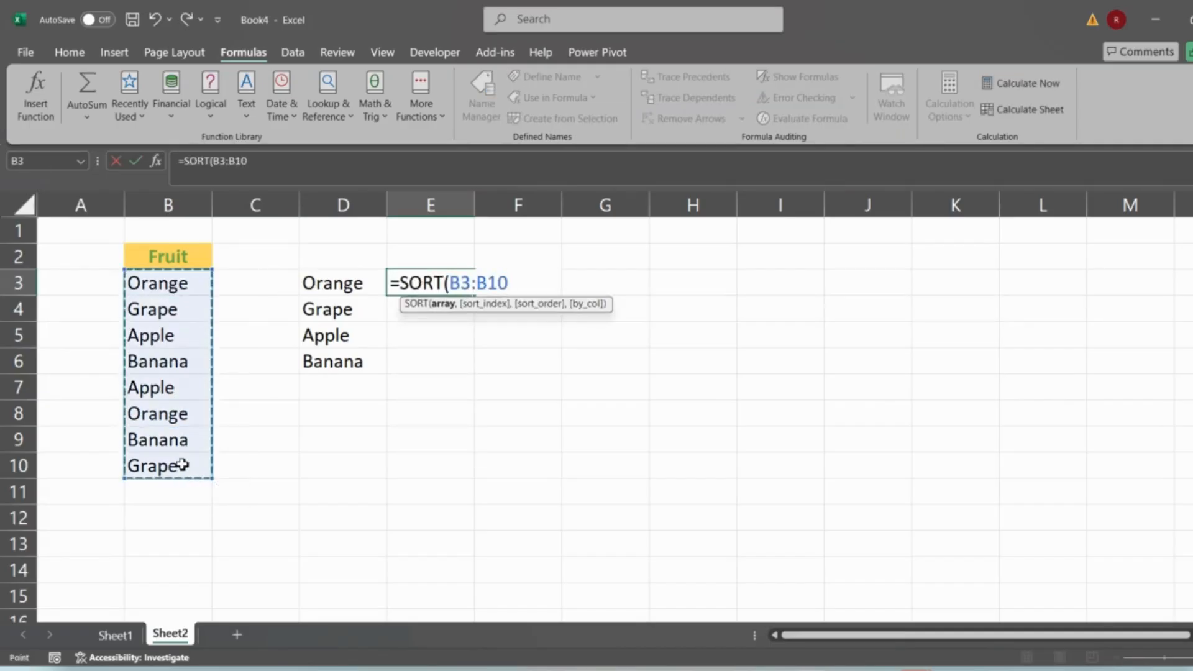
key("Return")
key("Up")
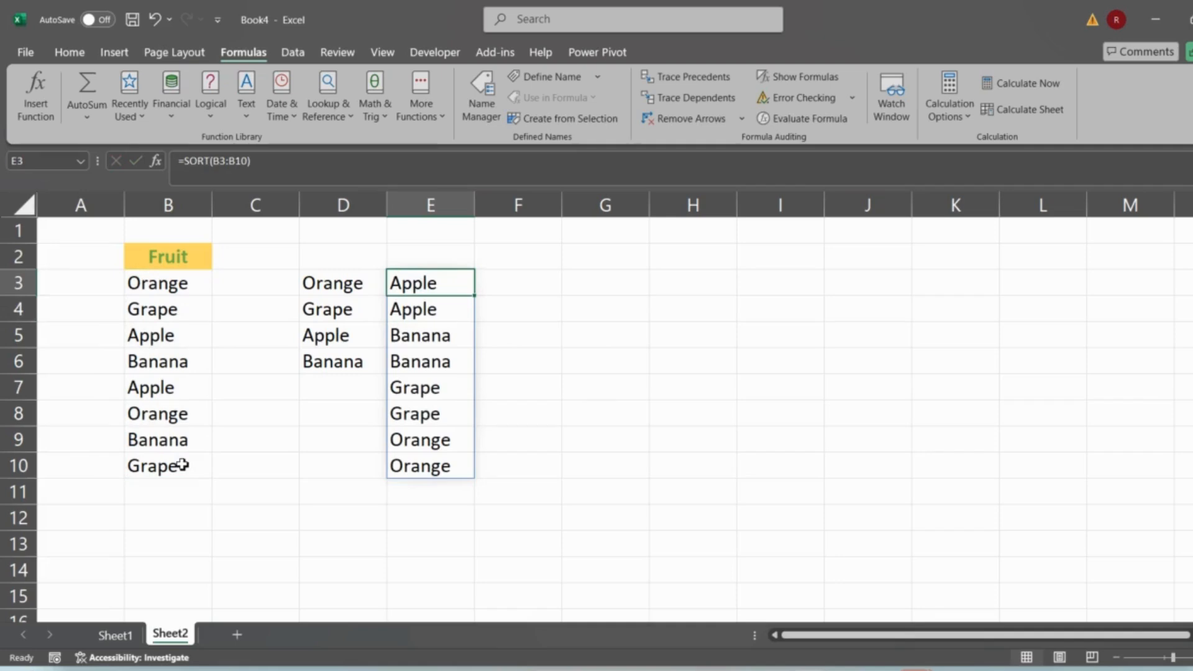
- Change E3's formula to =SORT(B3:B10,,-1) for descending order and select its spilled range
left_click(248, 163)
type(",,")
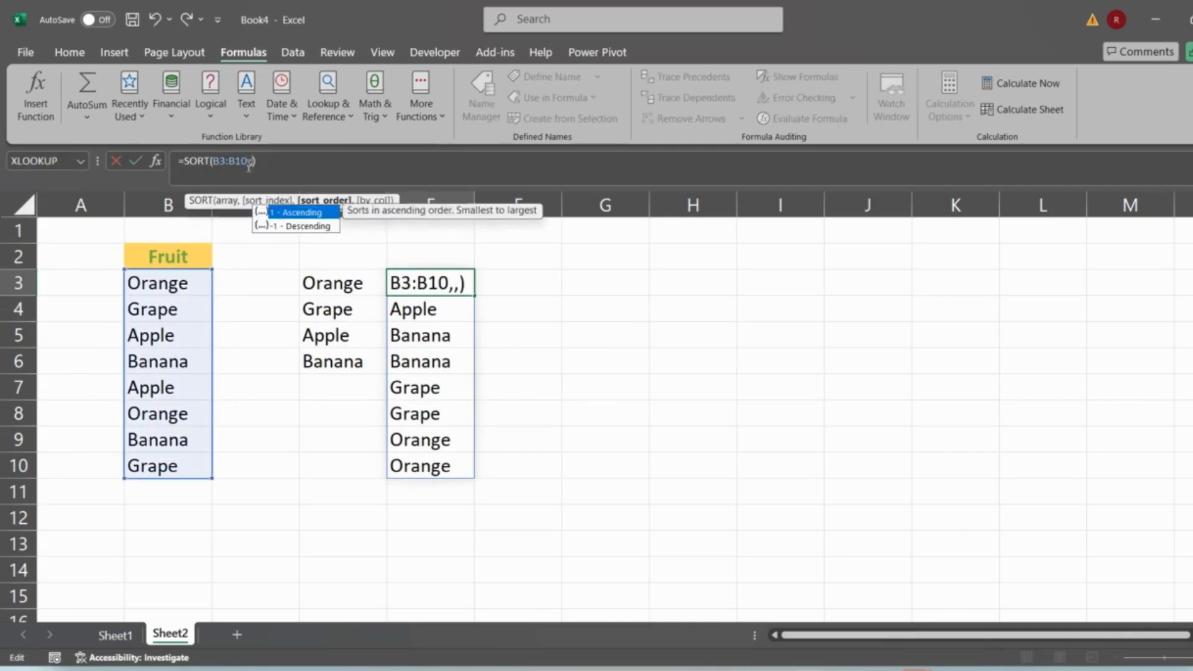
type("-1")
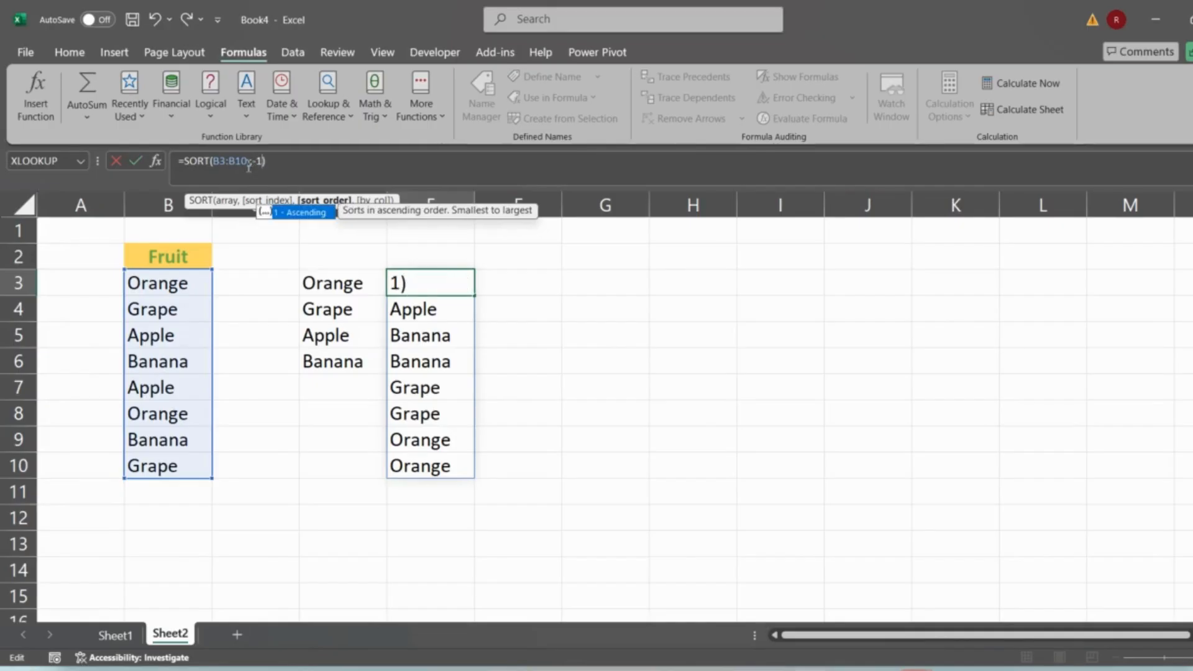
key("Return")
key("Up")
key("ctrl+shift+Down")
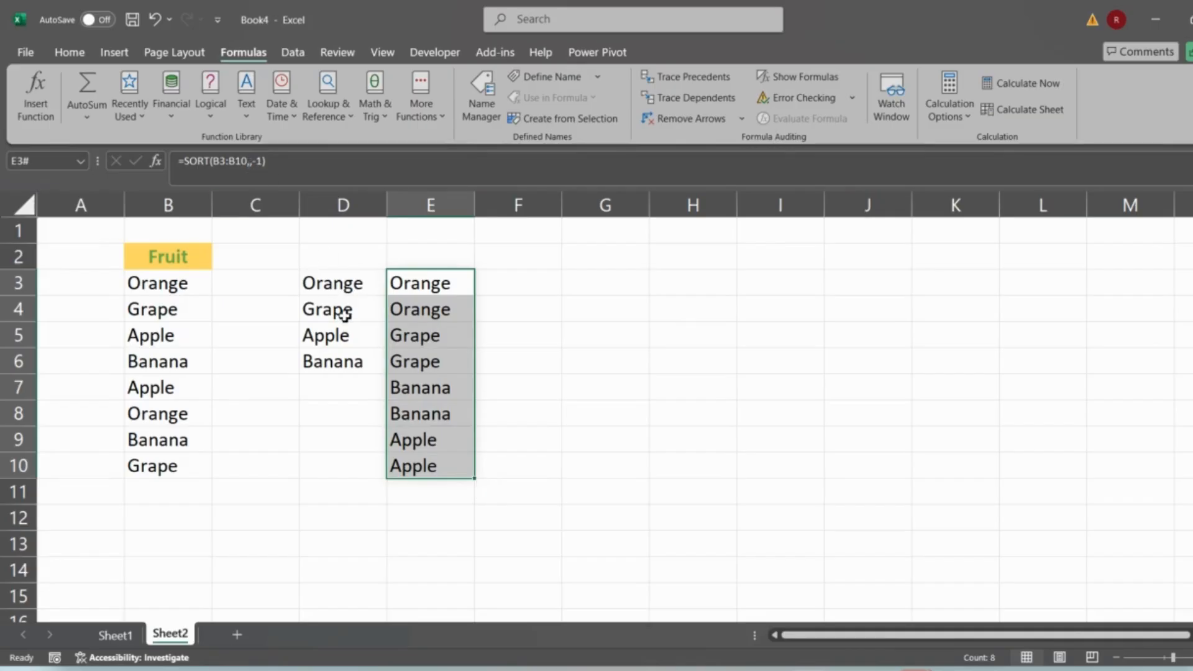
- Enter =RANDBETWEEN(10,50) in C3
left_click(241, 281)
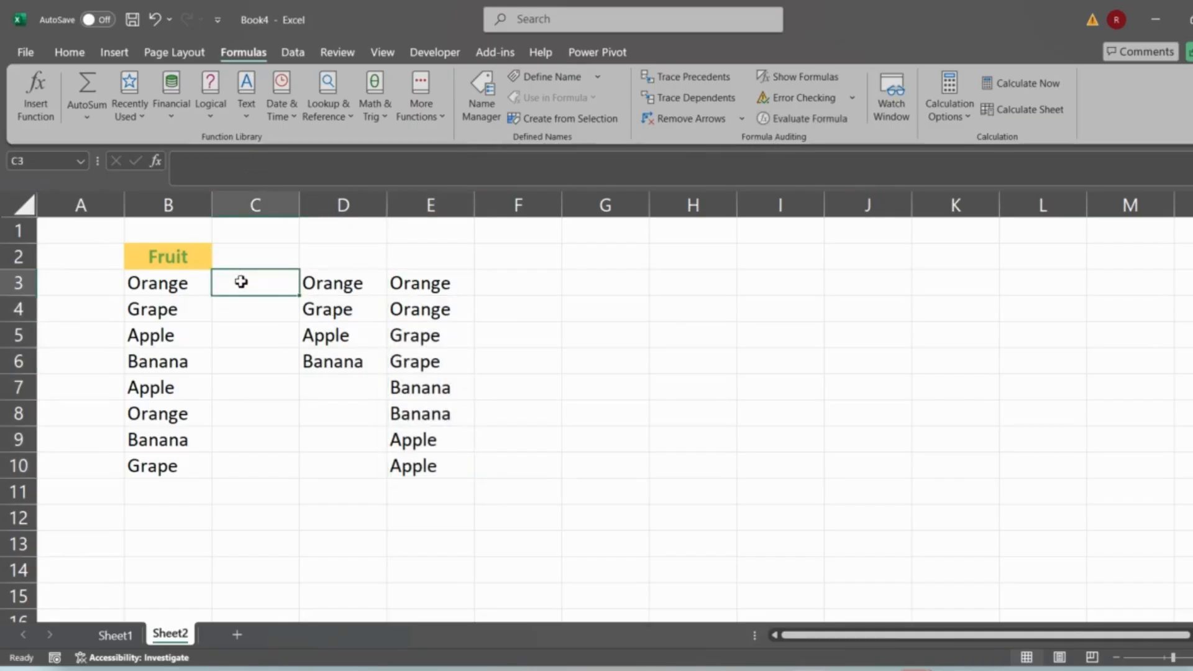
type("=rand")
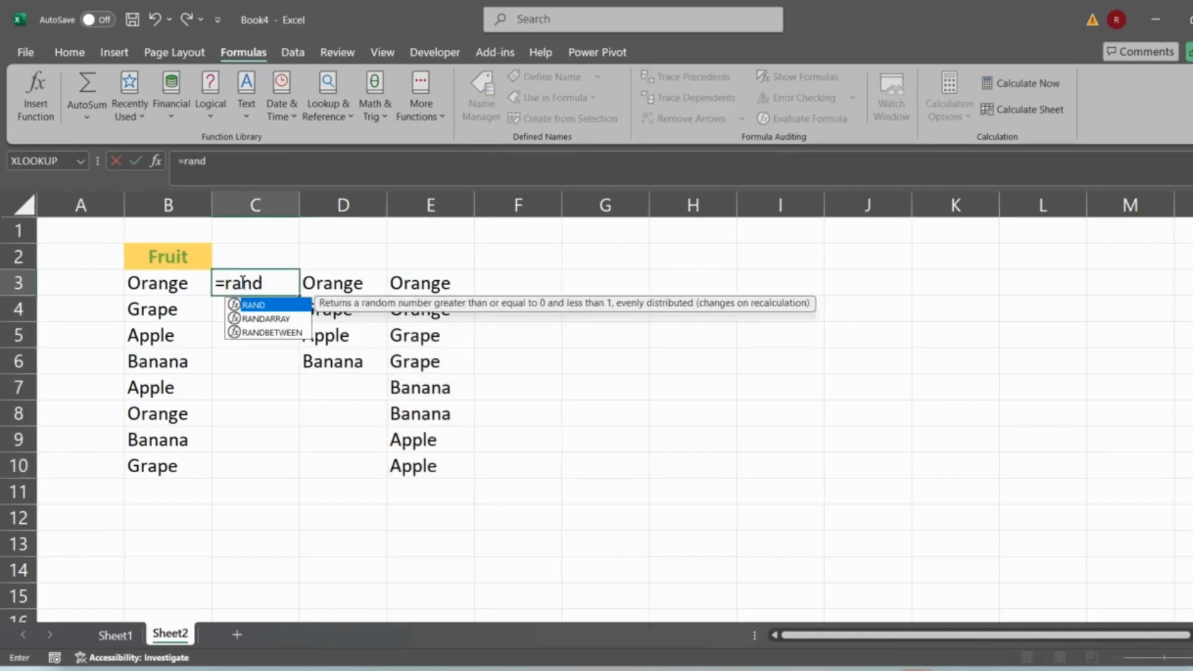
key("Down")
key("Down")
key("Tab")
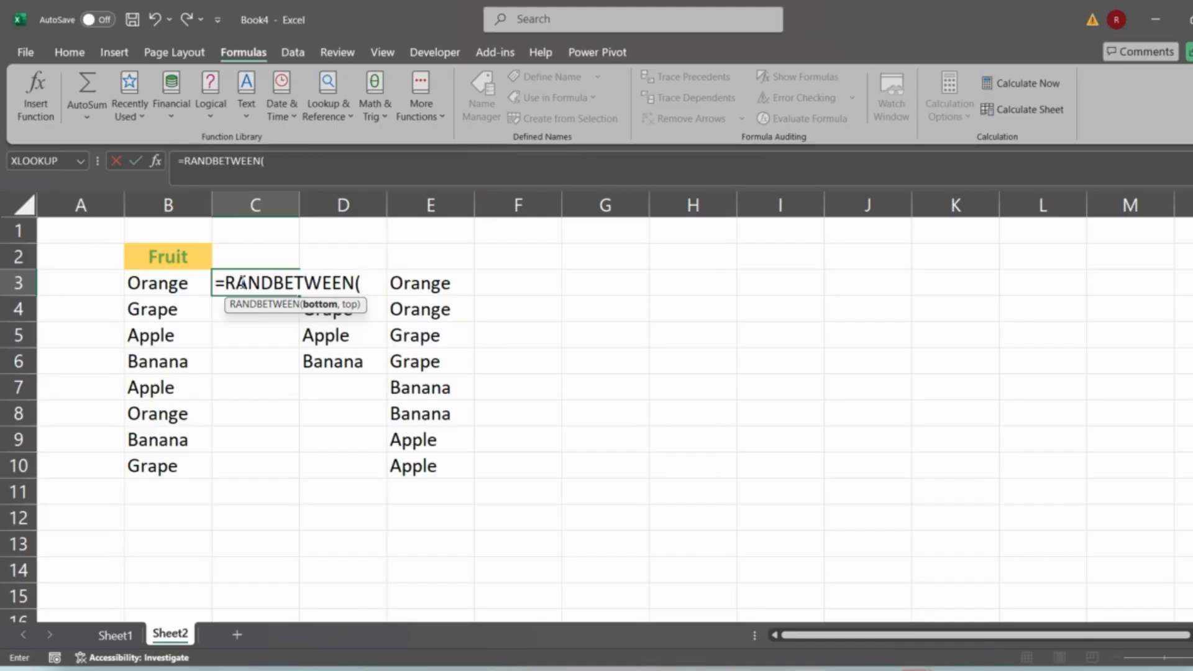
type("10,50)")
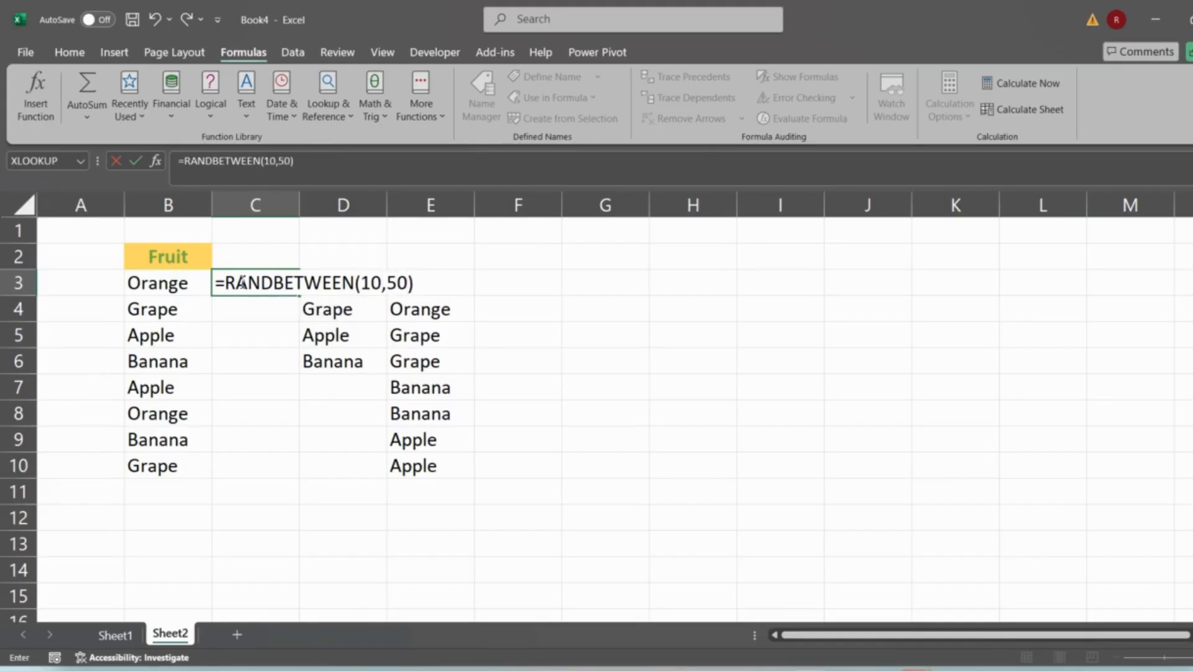
key("Return")
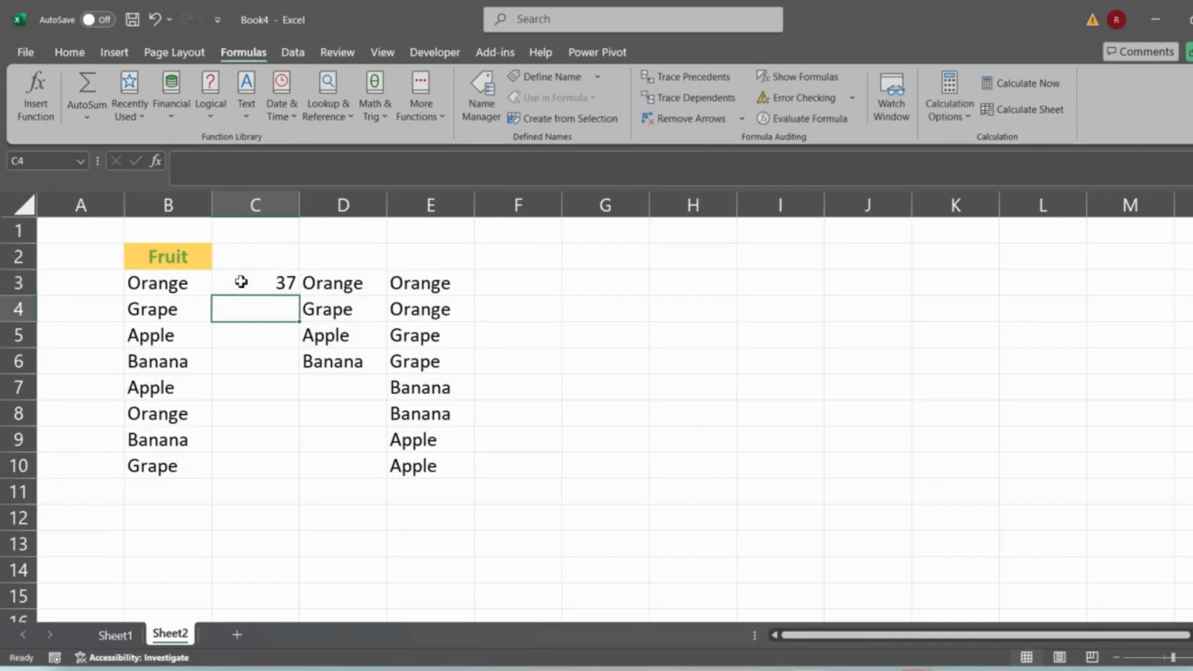
- Fill C3's RANDBETWEEN formula down through C10
left_click(241, 283)
key("shift+Down")
key("shift+Down")
key("shift+Down")
key("shift+Down")
key("shift+Down")
key("shift+Down")
key("shift+Down")
key("ctrl+d")
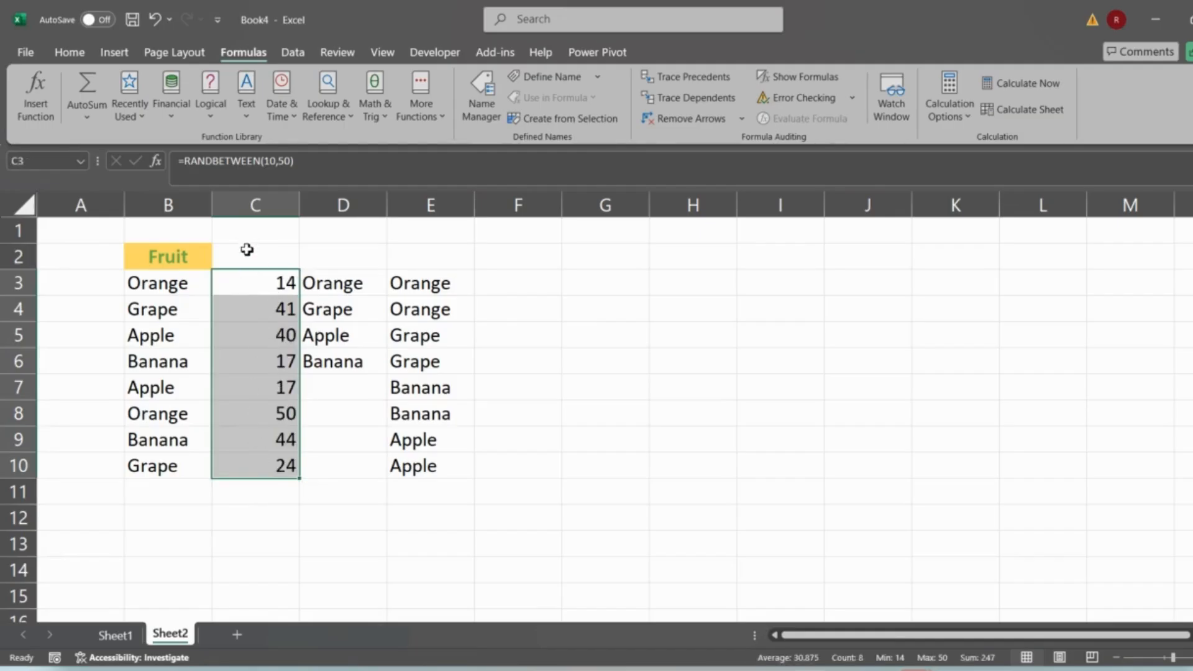
- Copy C3:C10 and paste it back as values only
key("ctrl+c")
key("ctrl+alt+v")
key("v")
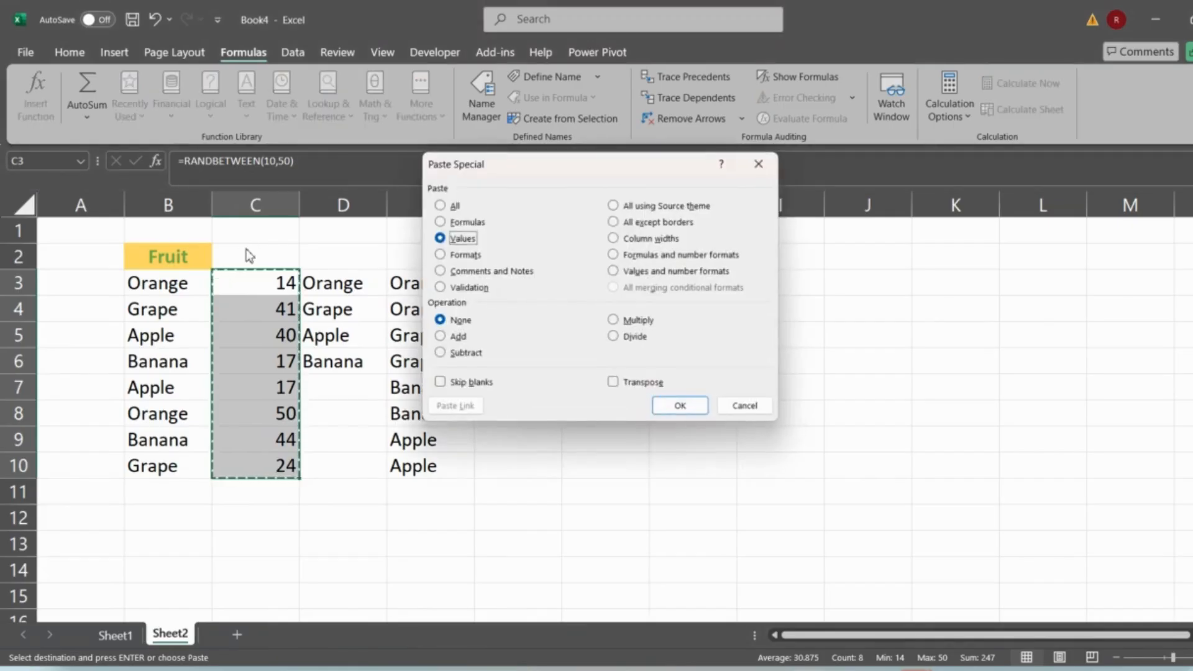
key("Return")
key("Escape")
- Add the header Price in C2
left_click(264, 262)
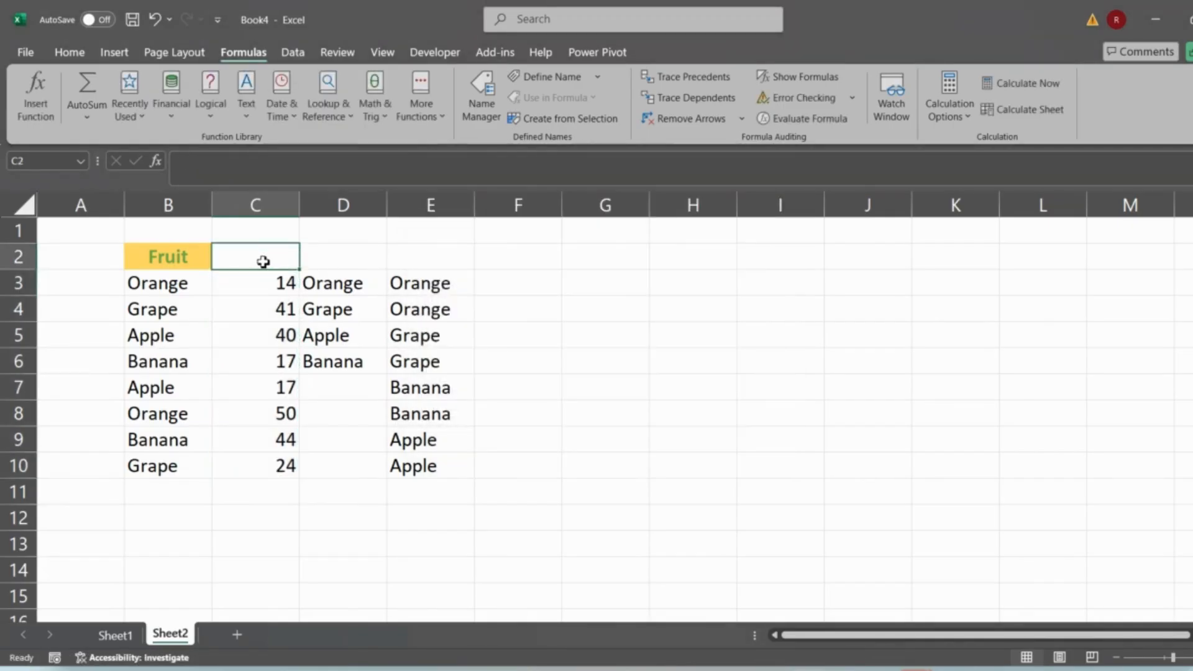
type("Price")
key("Return")
- Copy the Fruit header's formatting onto the Price header with Format Painter
left_click(261, 261)
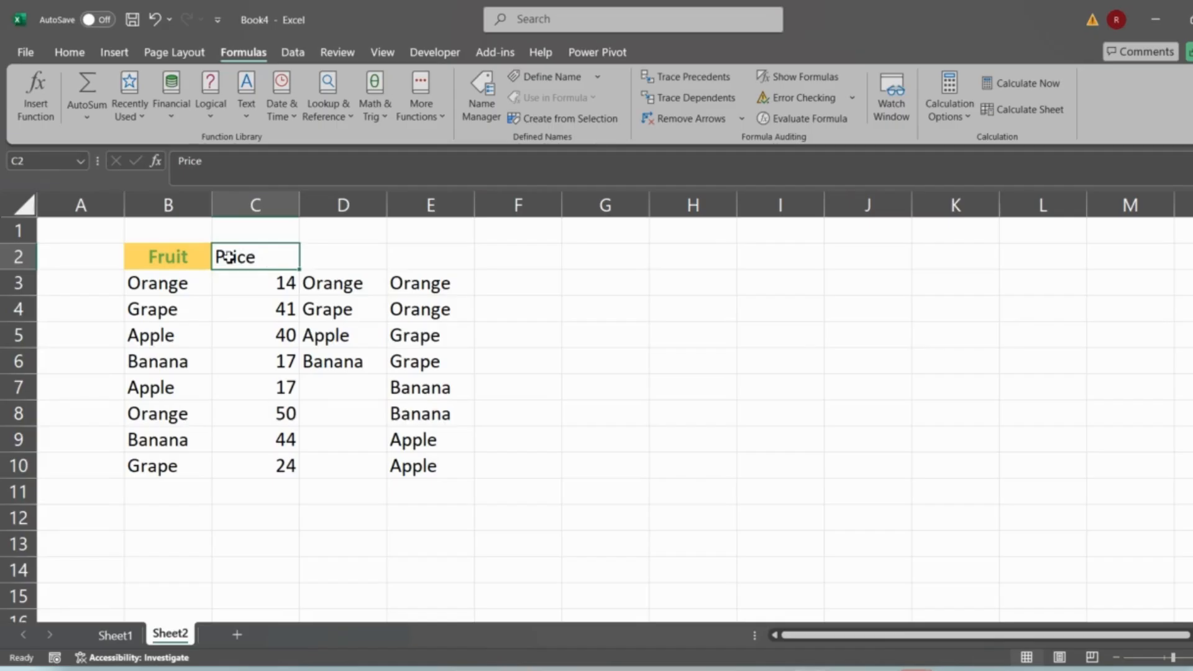
left_click(168, 257)
left_click(253, 257)
left_click(169, 256)
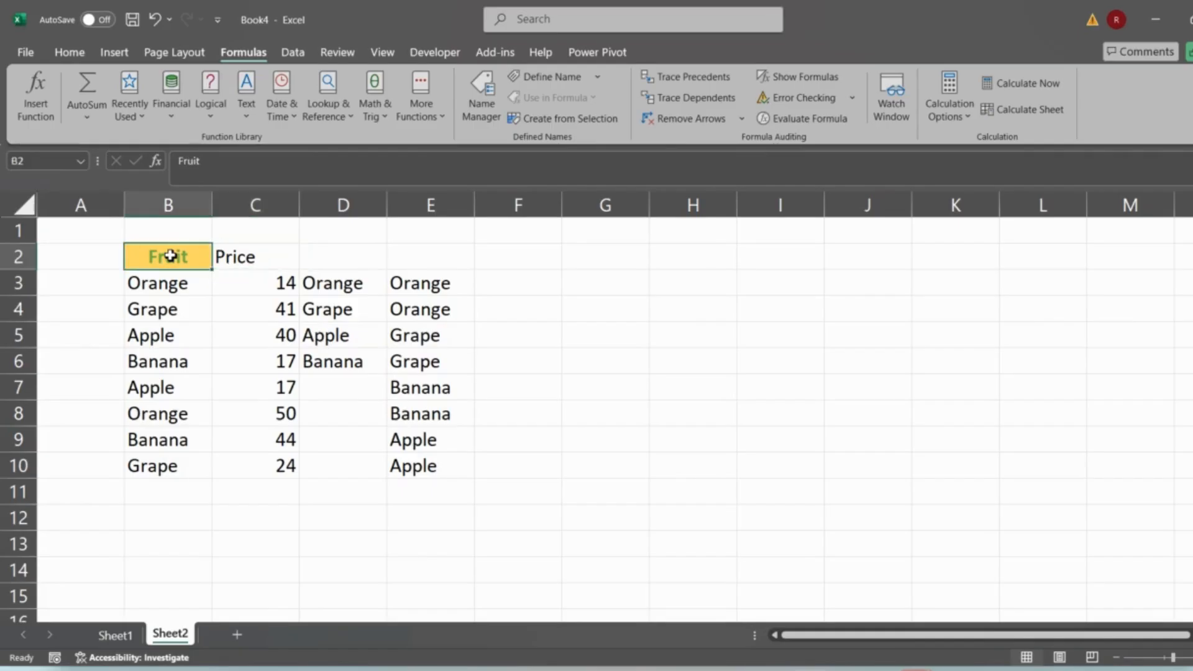
left_click(70, 52)
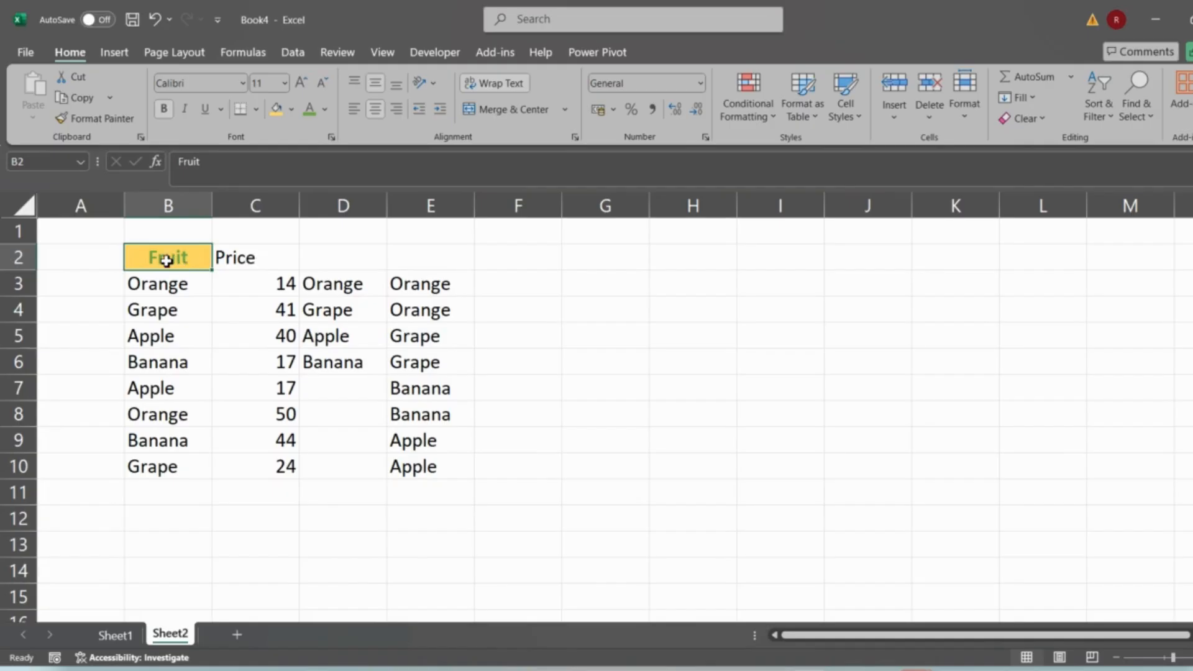
left_click(105, 118)
left_click(262, 261)
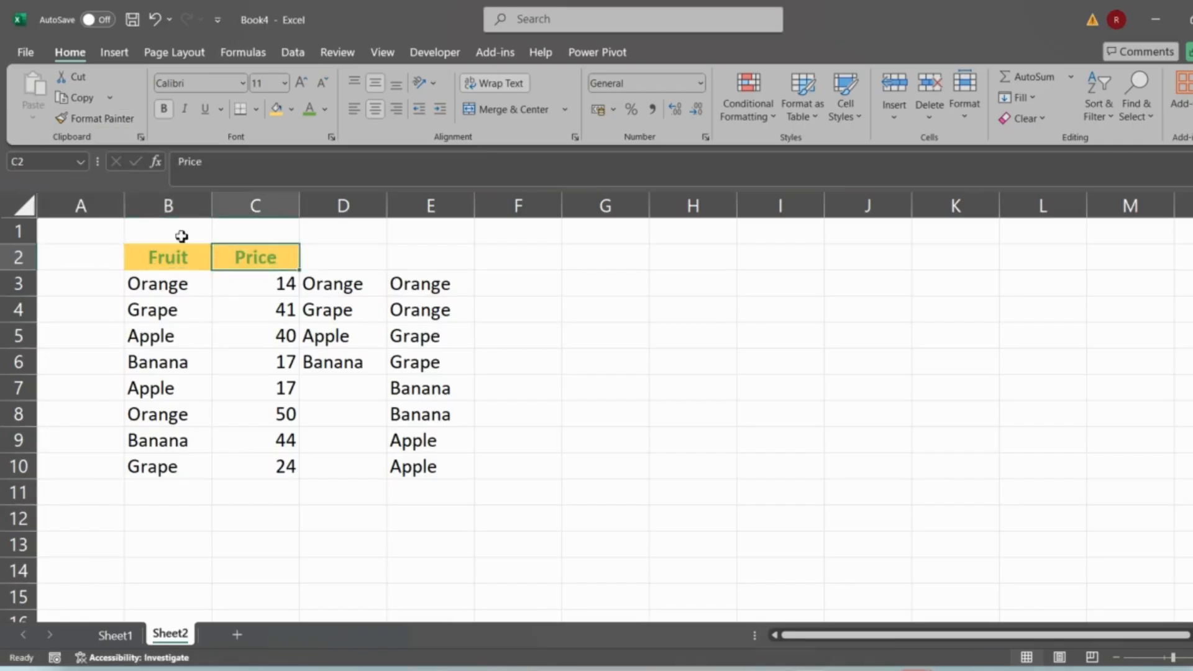
left_click(148, 263)
left_click(266, 262)
- Enter =FILTER(B3:C10,C3:C10>25) in G3 to list fruits priced above 25
left_click(583, 286)
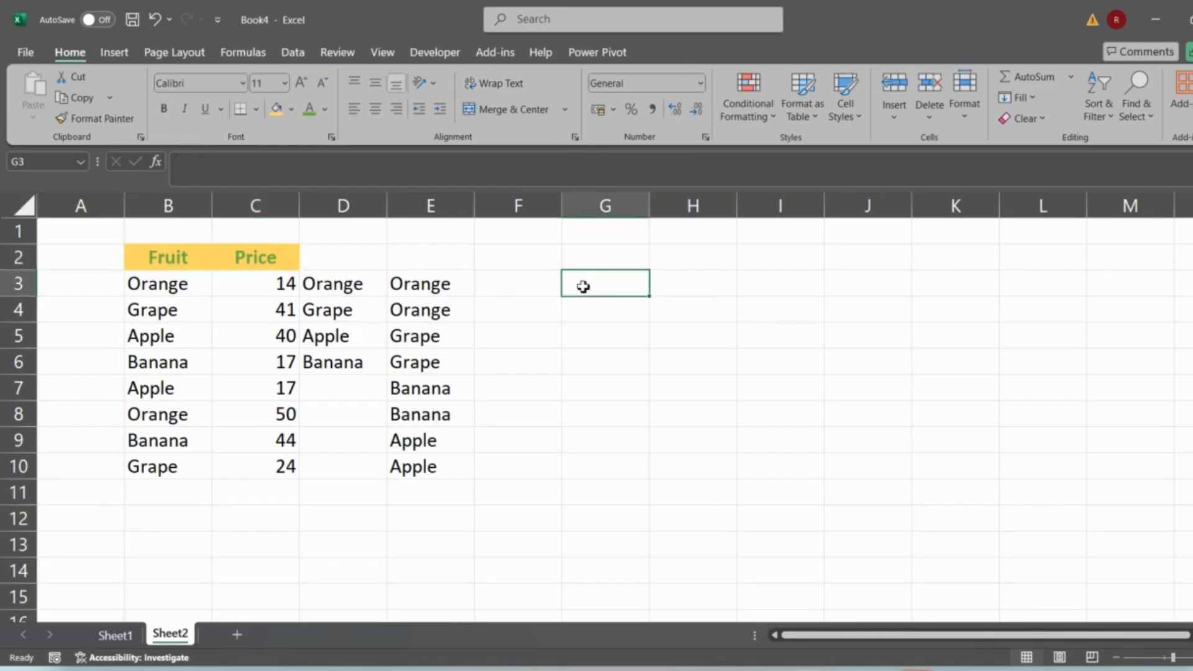
type("=fil")
key("Tab")
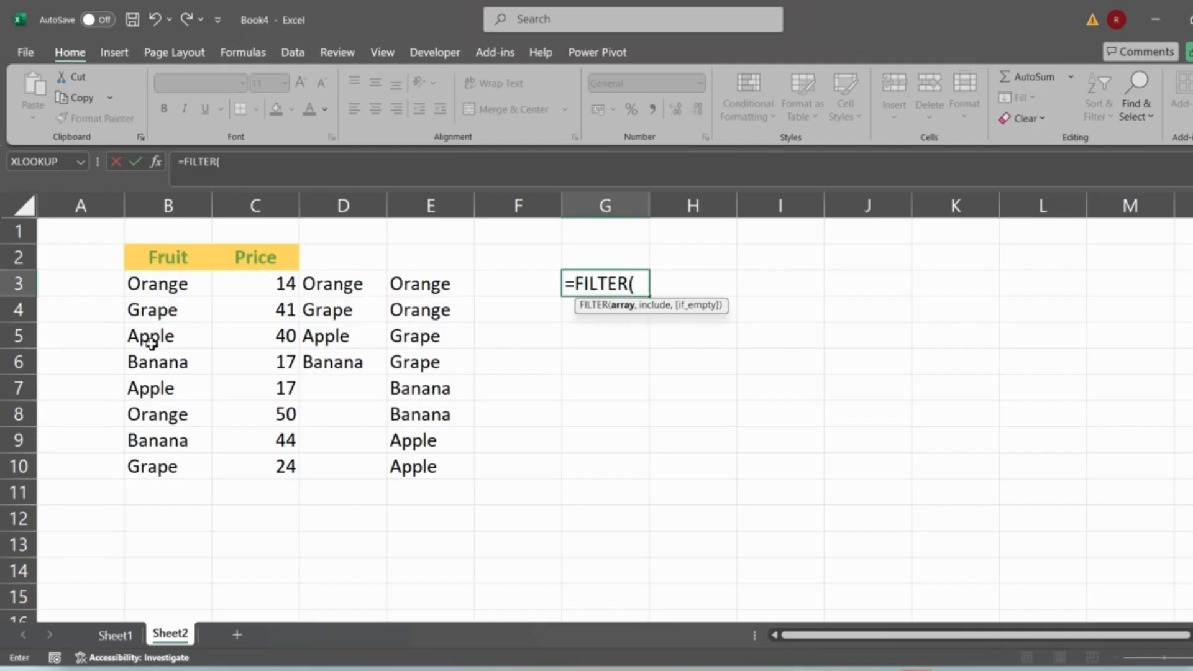
left_click_drag(156, 283, 284, 464)
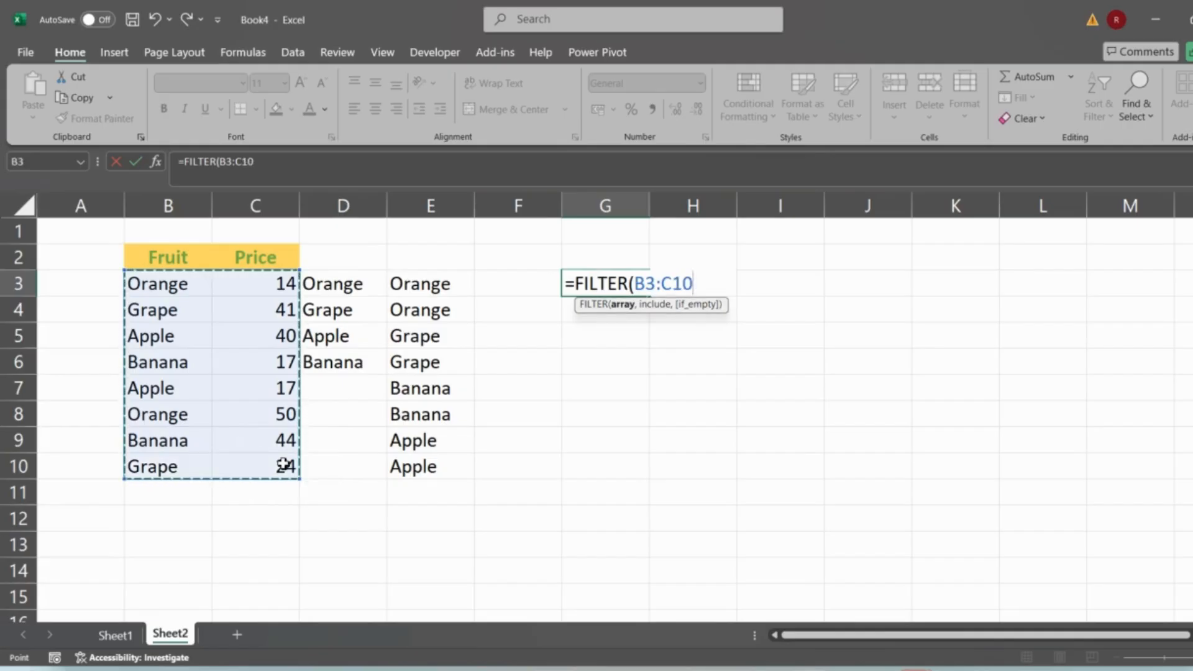
type(",")
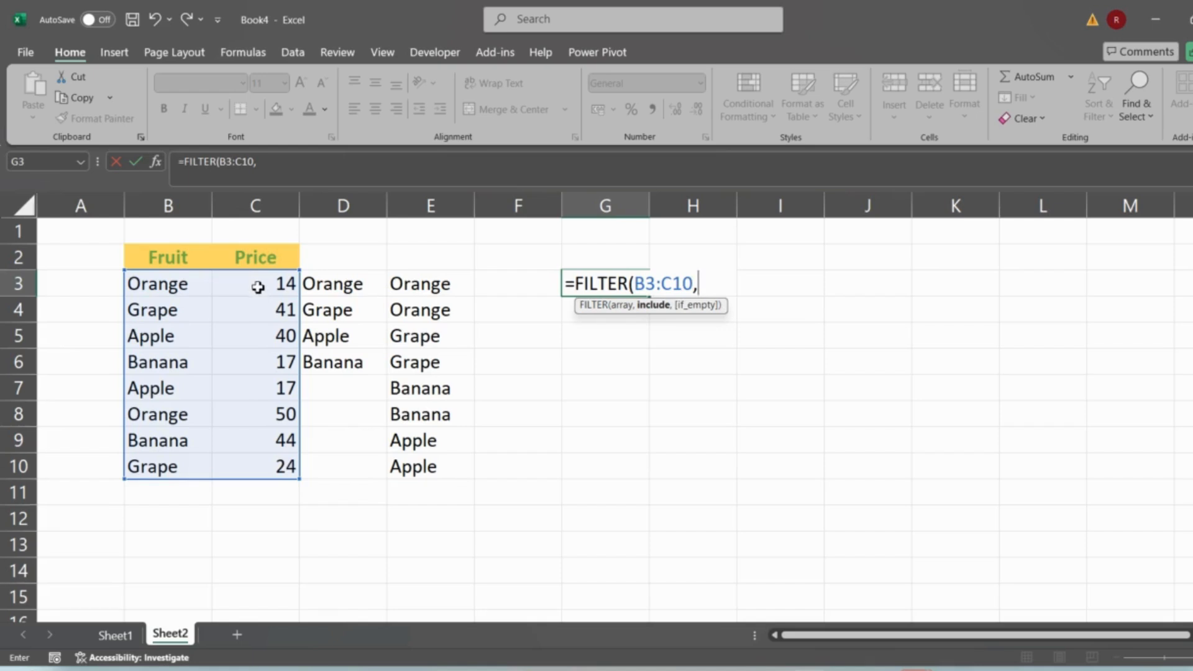
left_click_drag(258, 285, 273, 460)
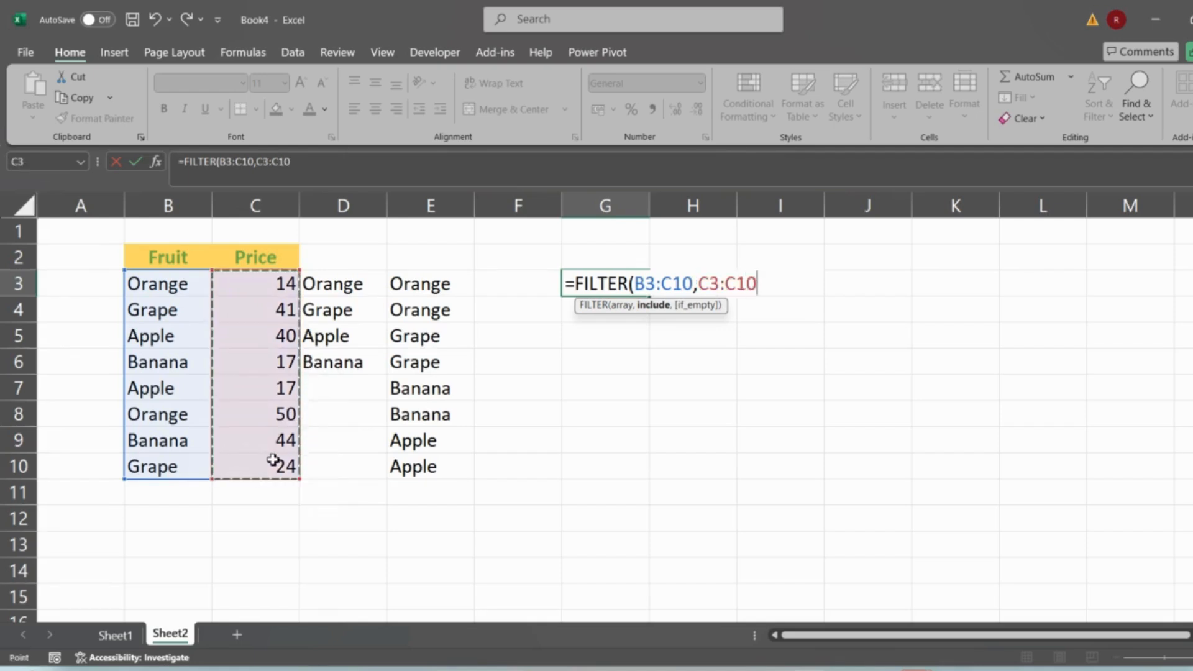
type(">25")
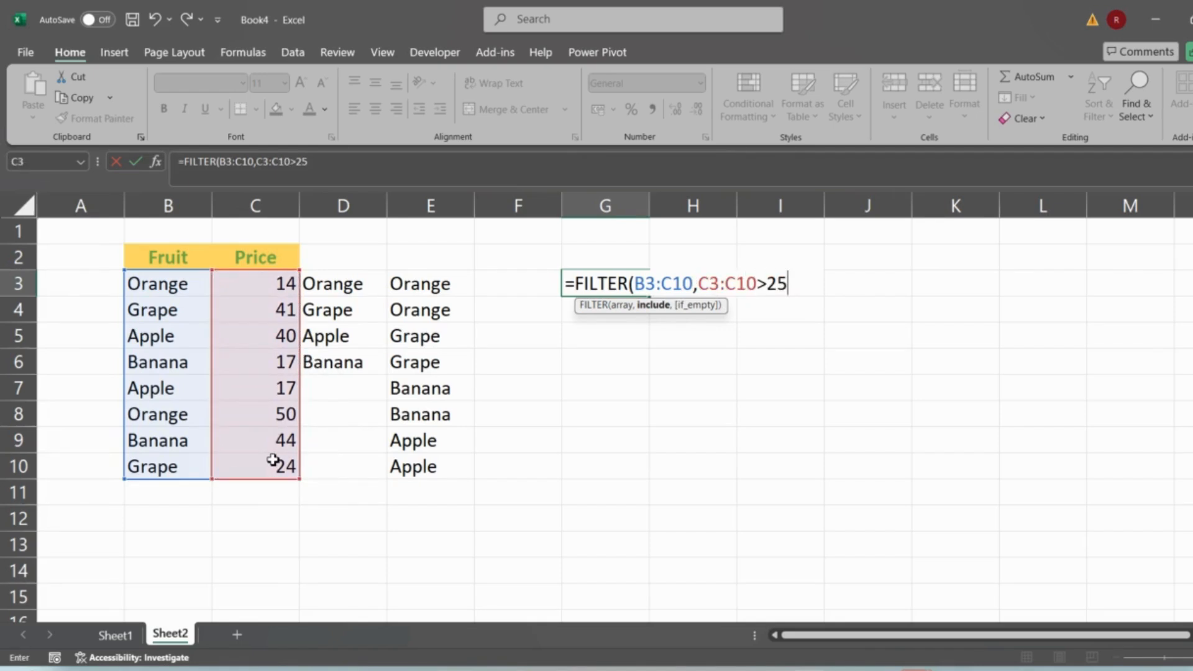
key("Return")
key("Up")
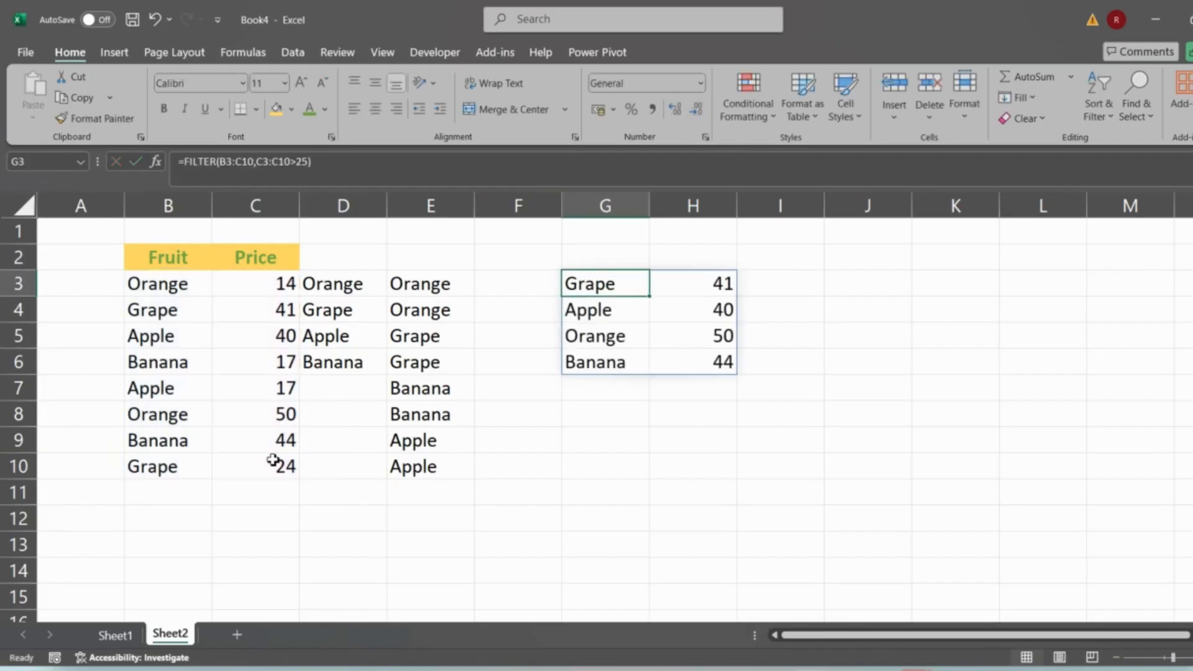
- Select the spilled FILTER result in G3:H6 to inspect its range
key("shift+Right")
key("shift+Down")
key("shift+Down")
key("shift+Down")
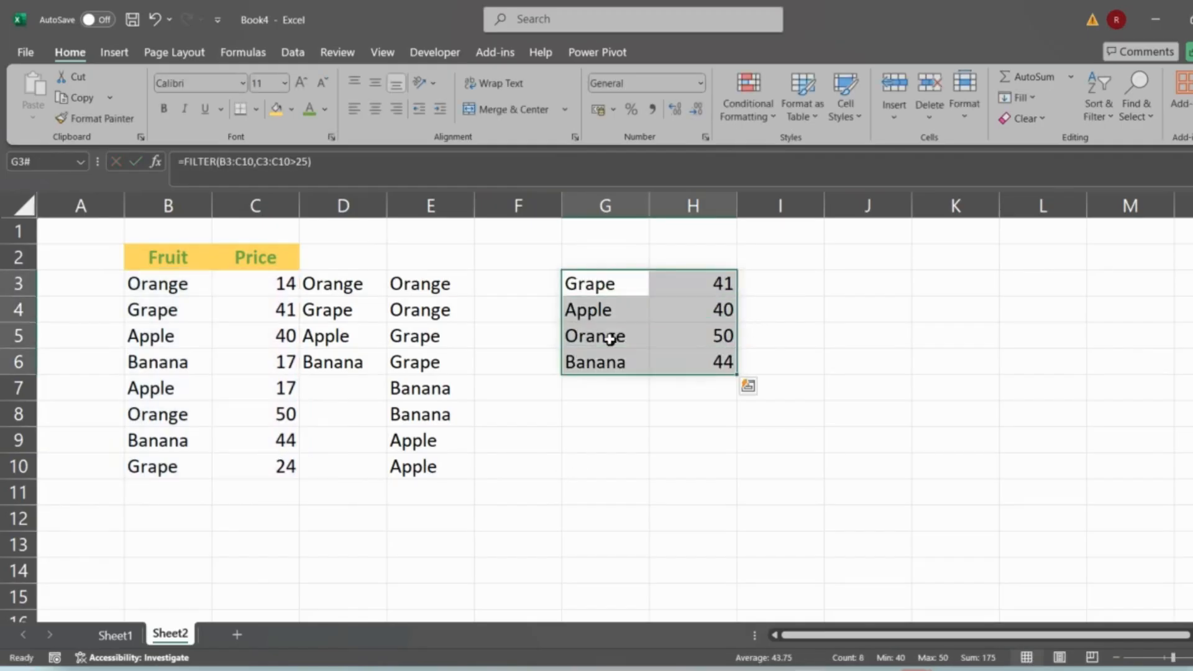
left_click(149, 460)
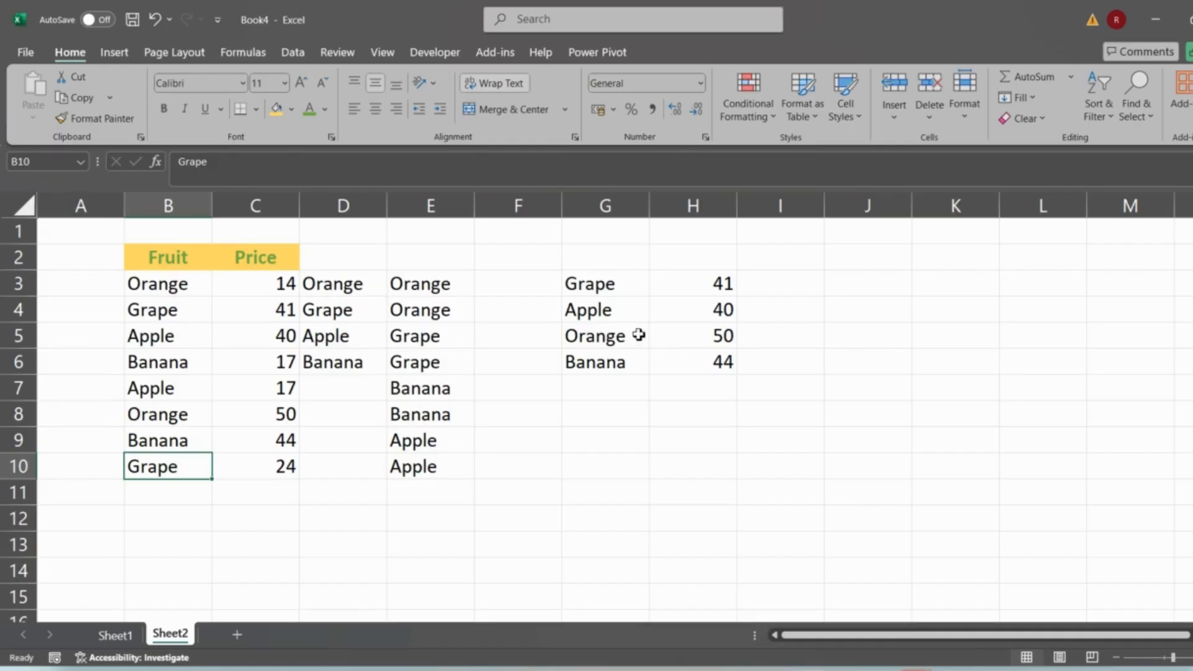
- Wrap the G3 formula in SORT to make =SORT(FILTER(B3:C10,C3:C10>25)) and select its spilled result
left_click(617, 293)
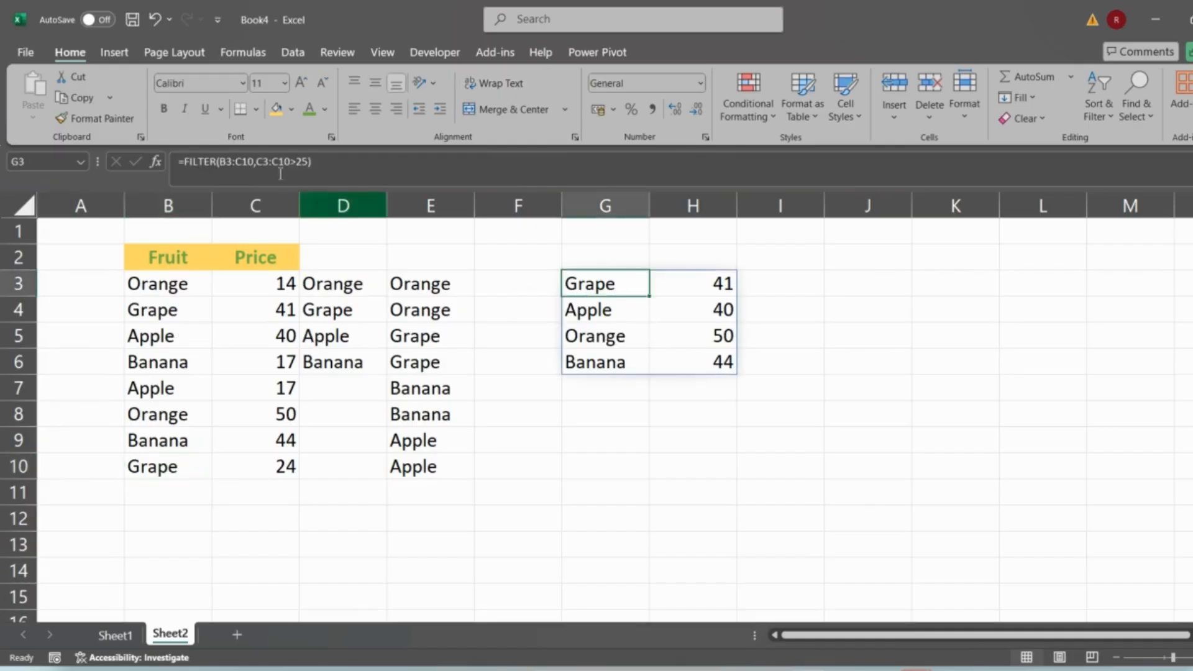
left_click(186, 163)
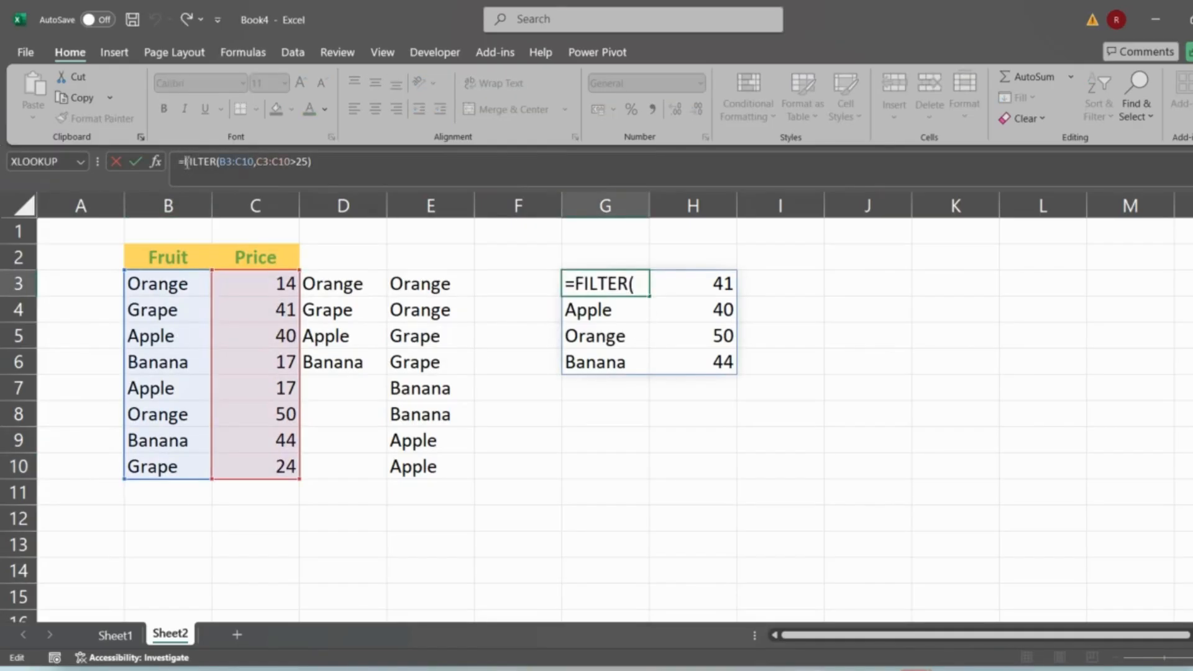
type("sort(")
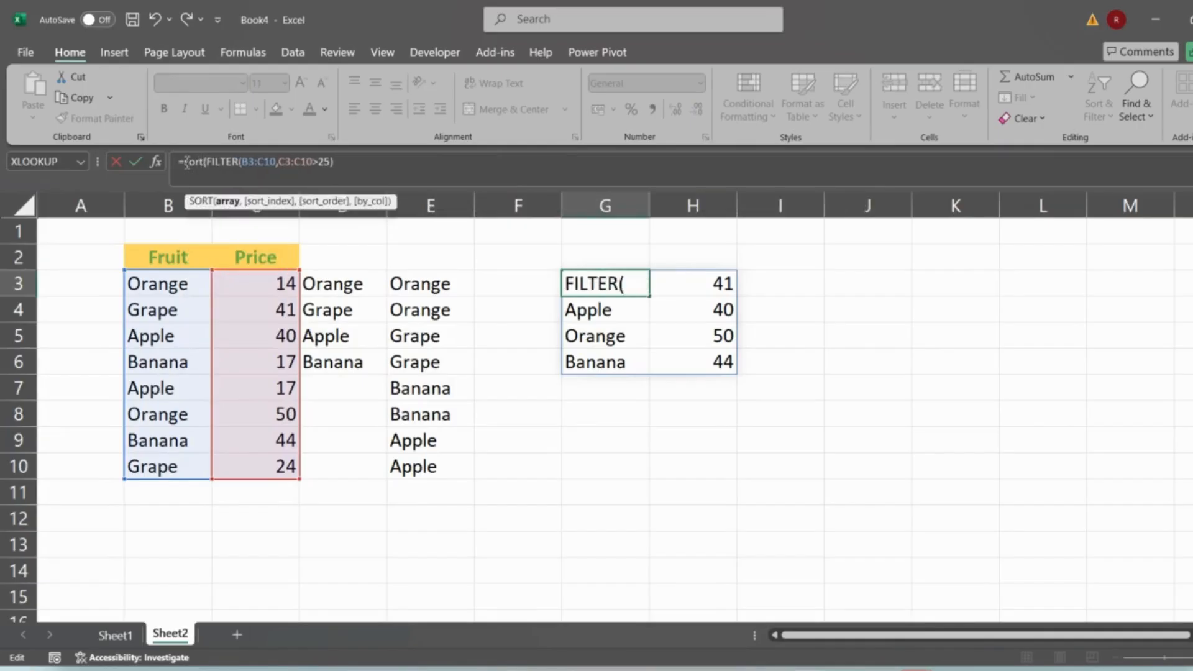
left_click(379, 163)
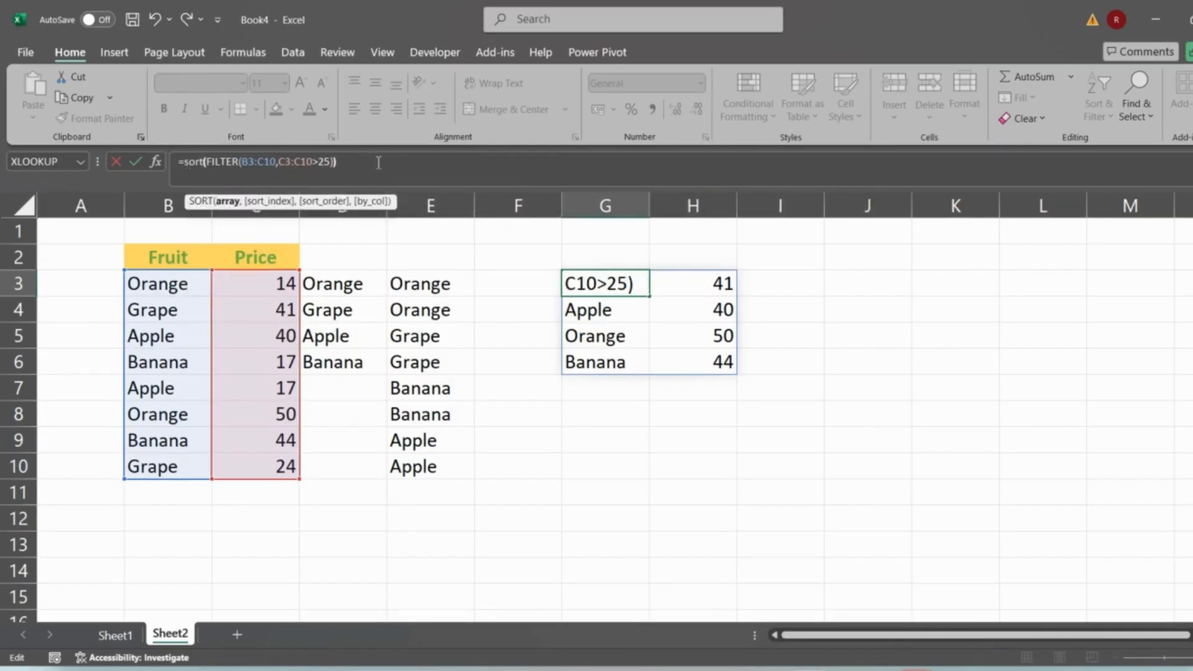
key("Return")
key("Up")
key("ctrl+shift+Down")
key("shift+Right")
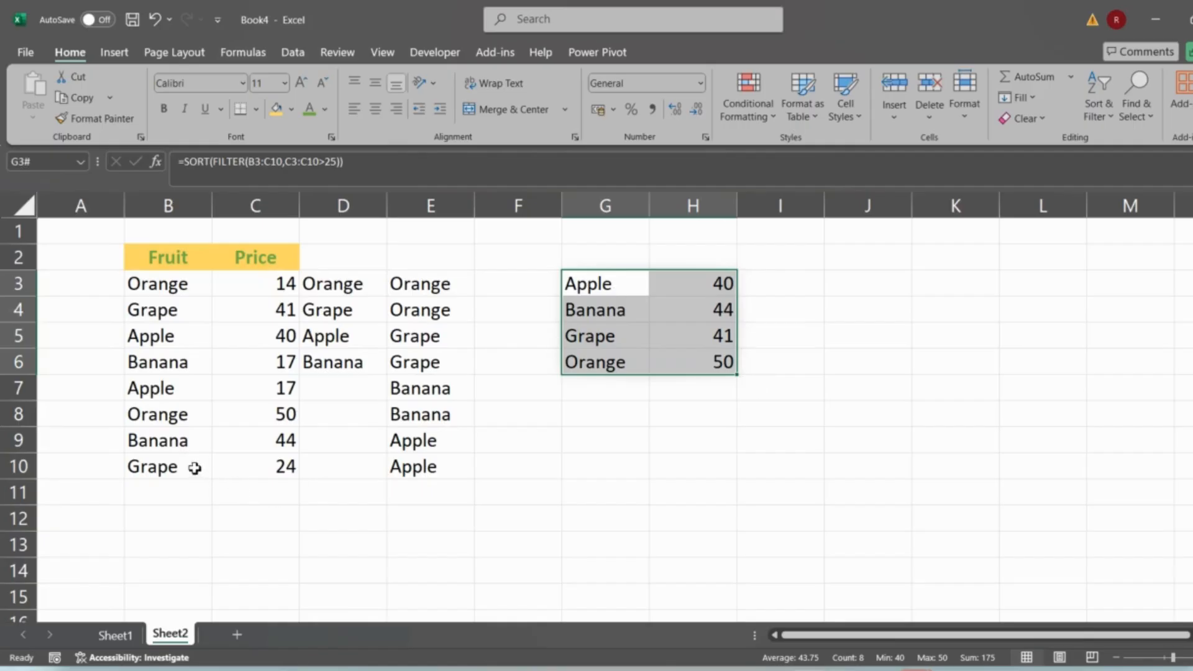
- Set the price of Apple in C7 to 30
left_click(255, 393)
type("30")
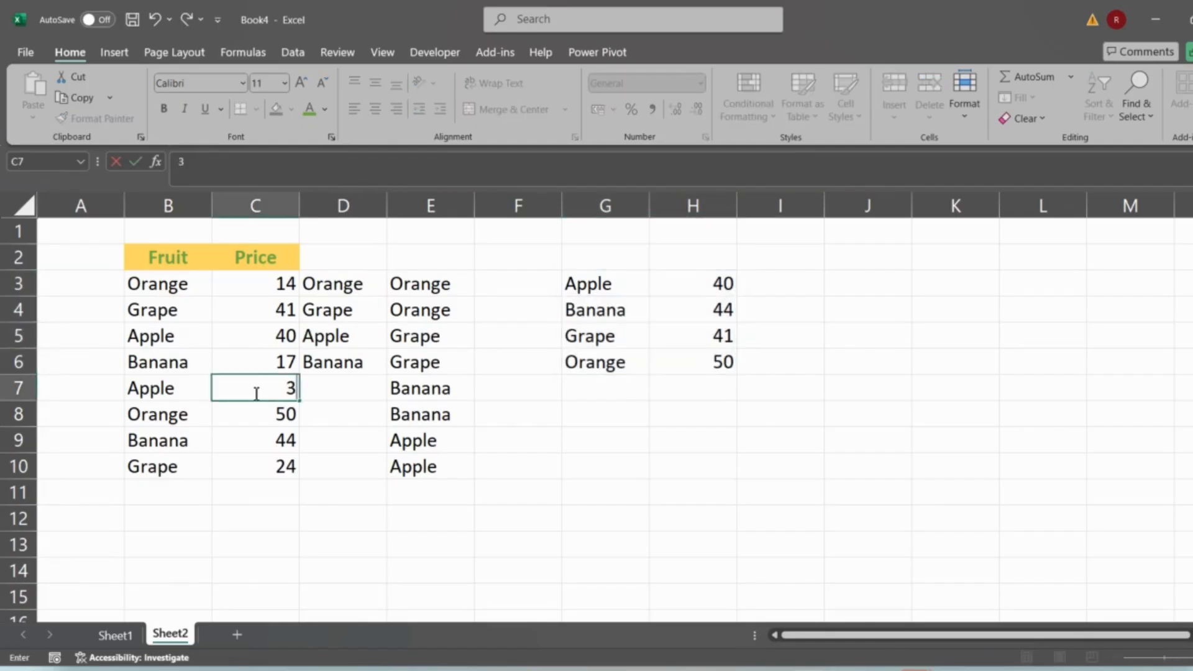
key("Return")
- Nest UNIQUE inside SORT in G3 to make =SORT(UNIQUE(FILTER(B3:C10,C3:C10>25)))
left_click(627, 291)
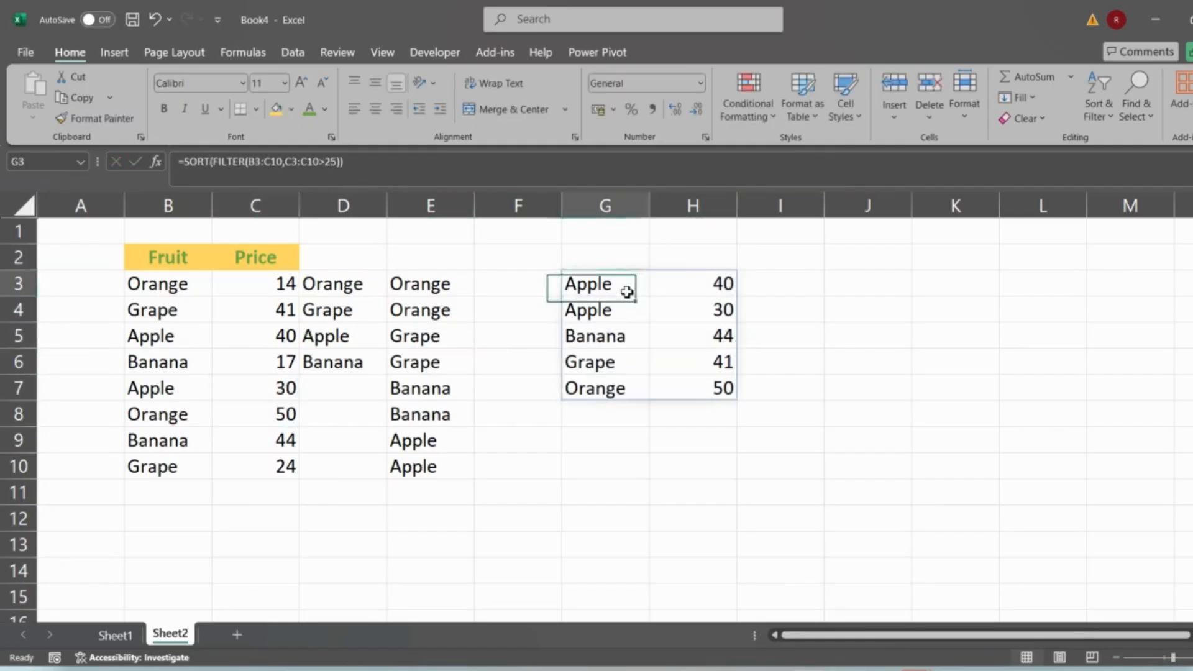
left_click(216, 164)
type("unique")
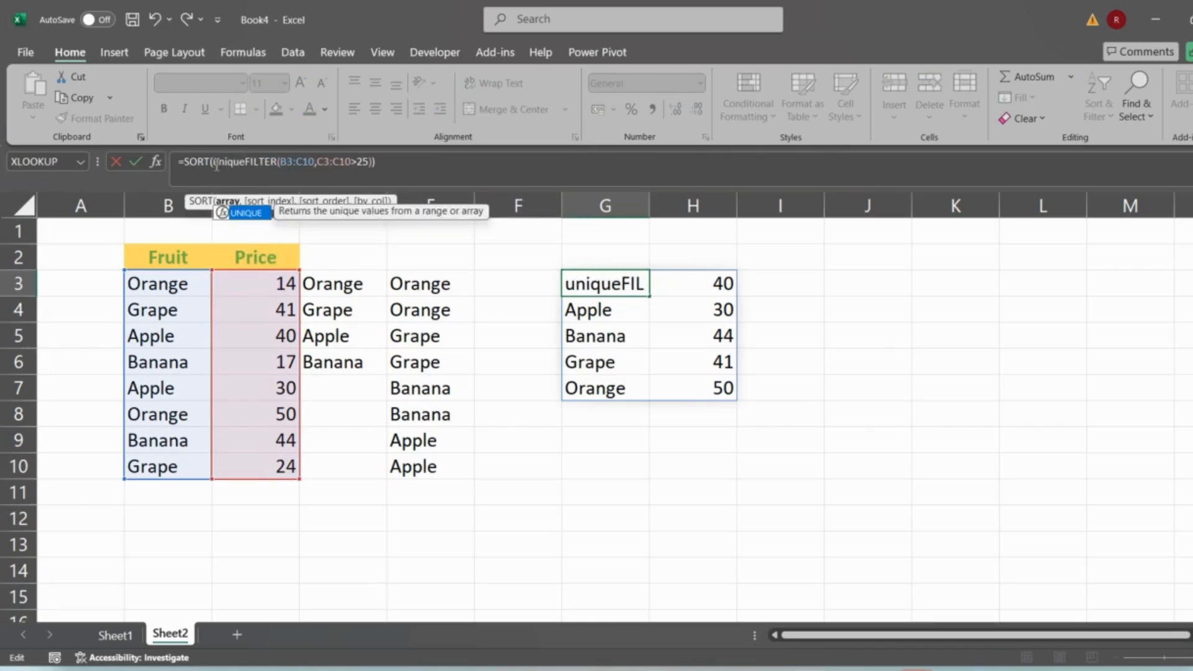
type("(")
left_click(388, 162)
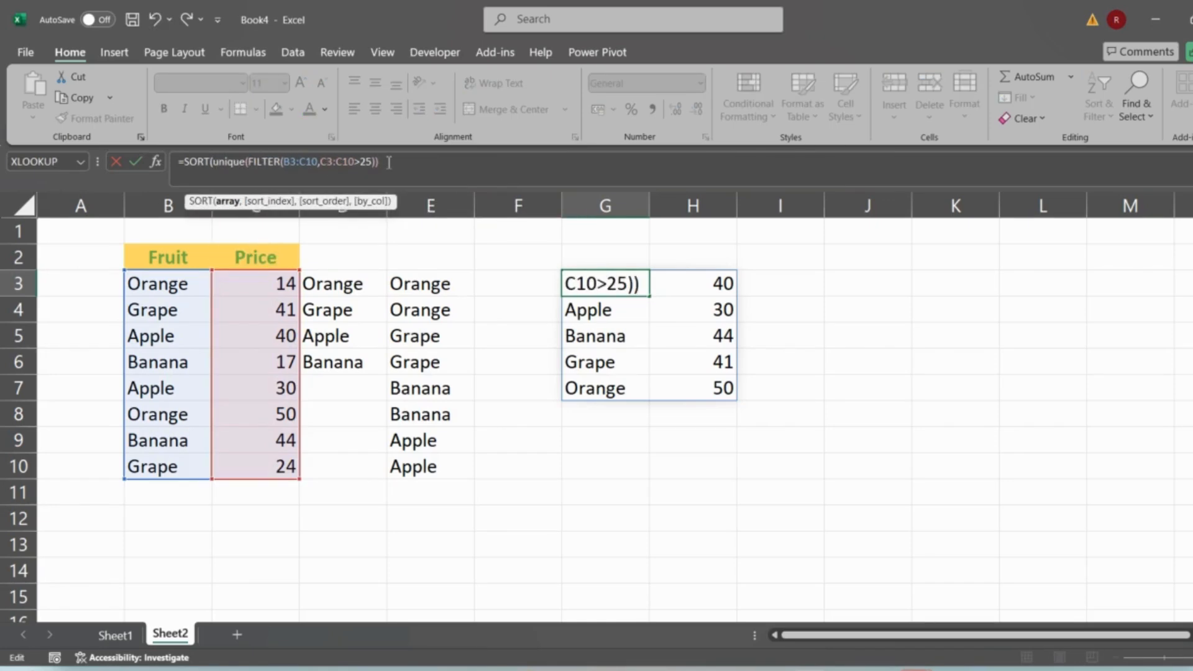
key("Return")
- Select the whole spilled result and its individual Apple rows to inspect the output
left_click(597, 285)
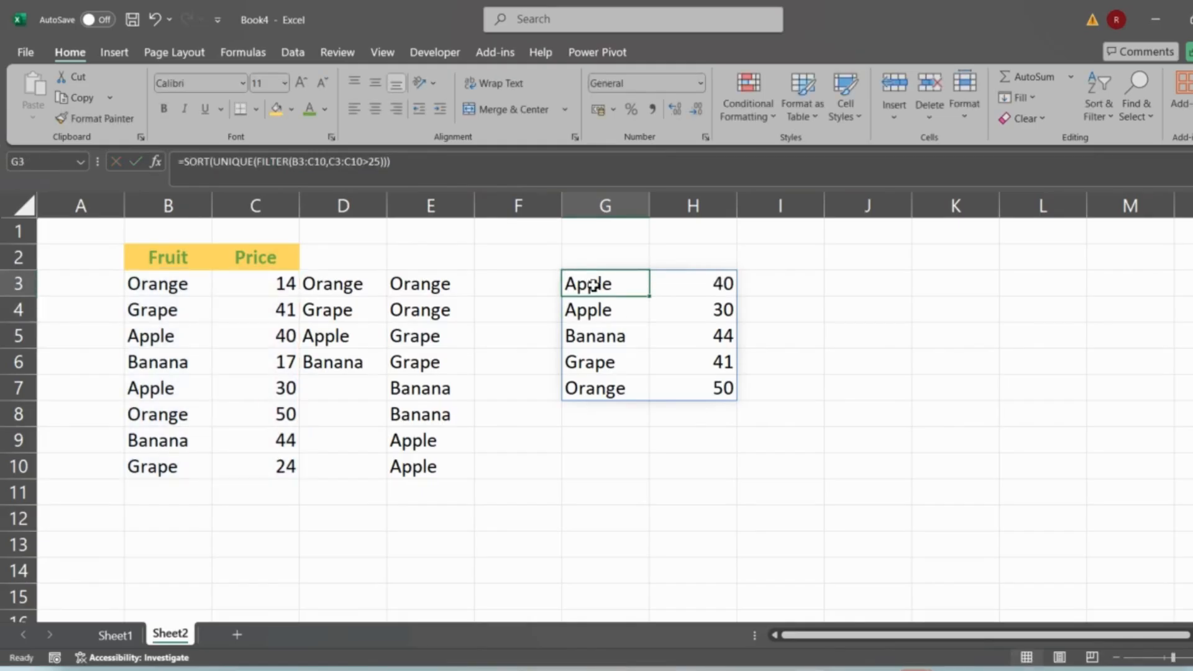
left_click_drag(593, 285, 718, 386)
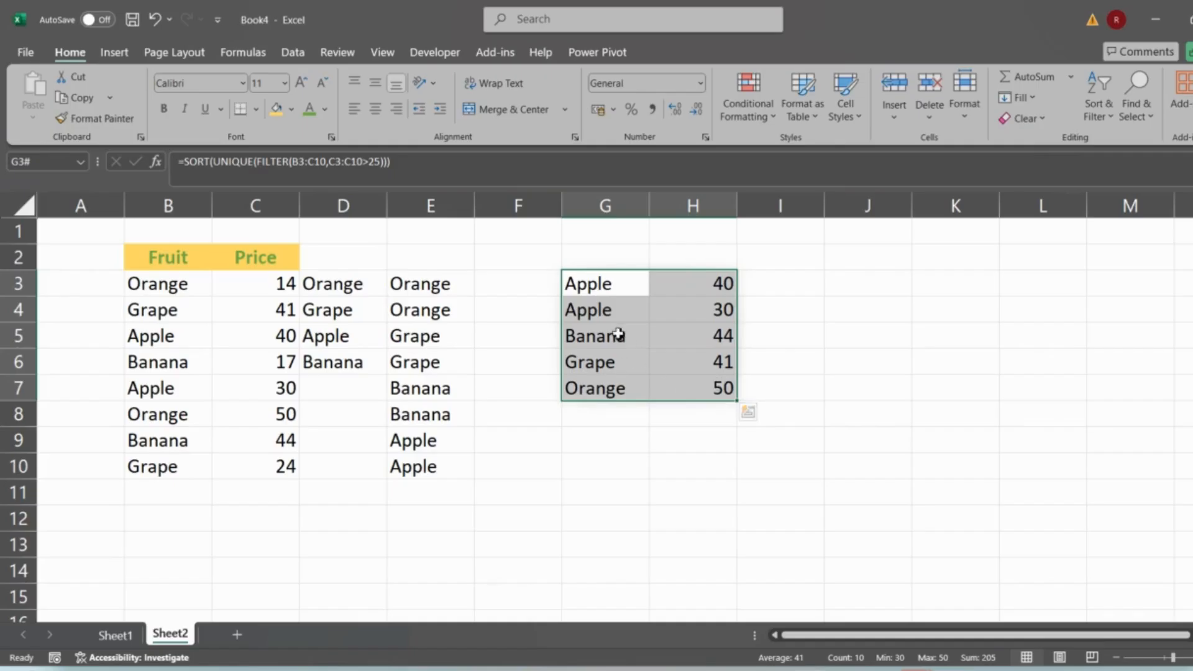
left_click(616, 283)
left_click_drag(616, 283, 724, 280)
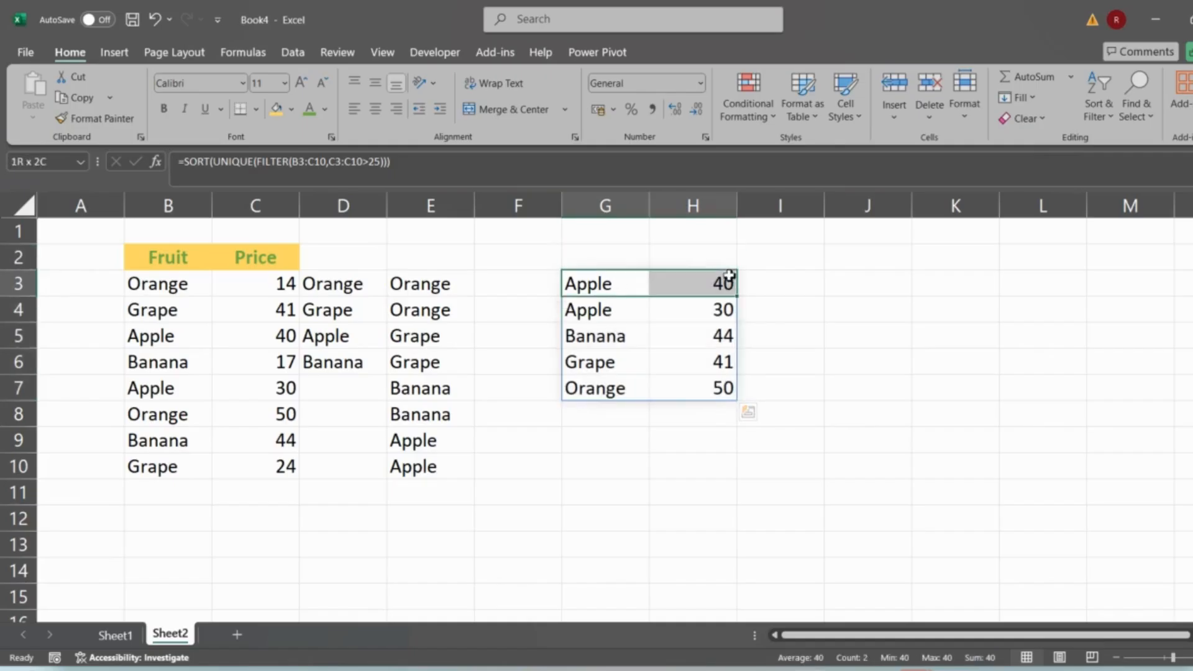
left_click_drag(607, 317, 690, 317)
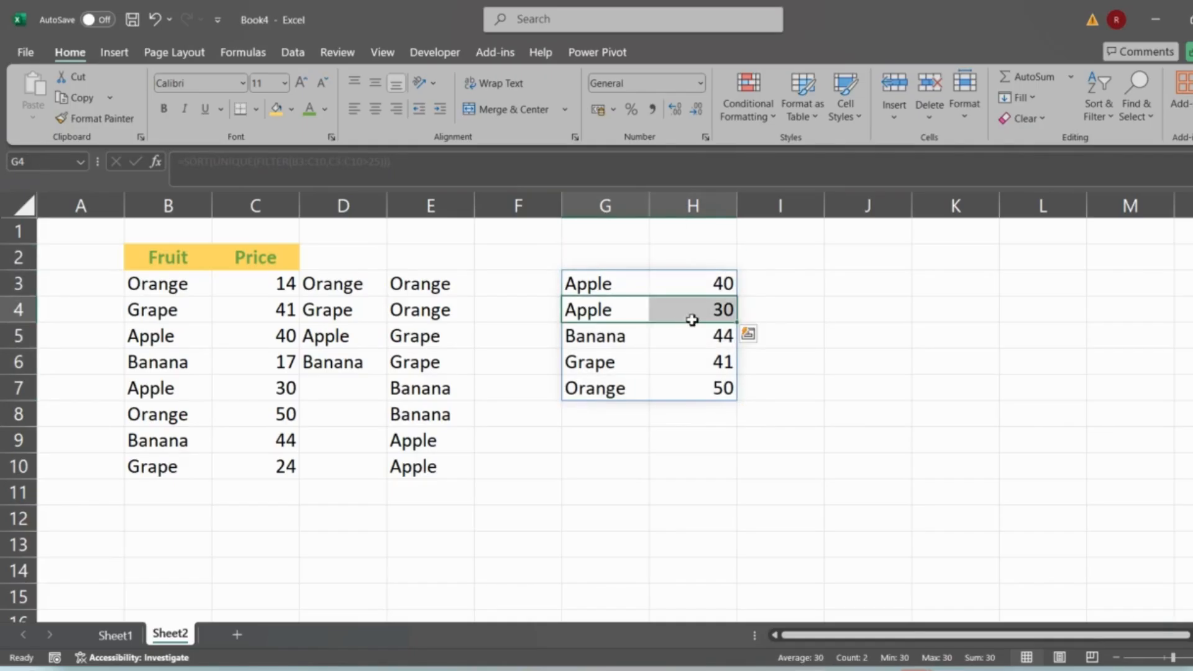